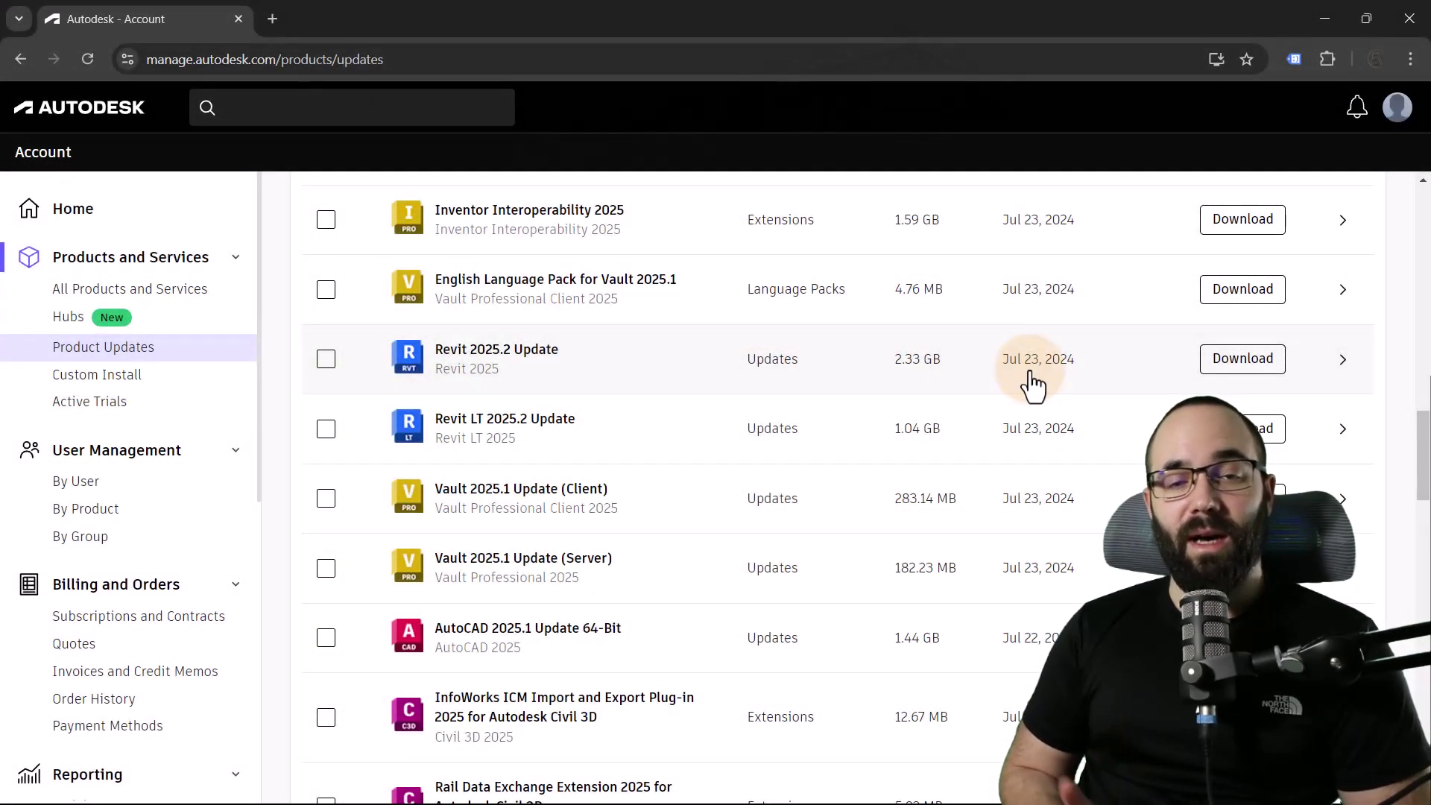
Preview the linked-files list and fly the camera toward the tree, clearing the topography selection
click(1242, 358)
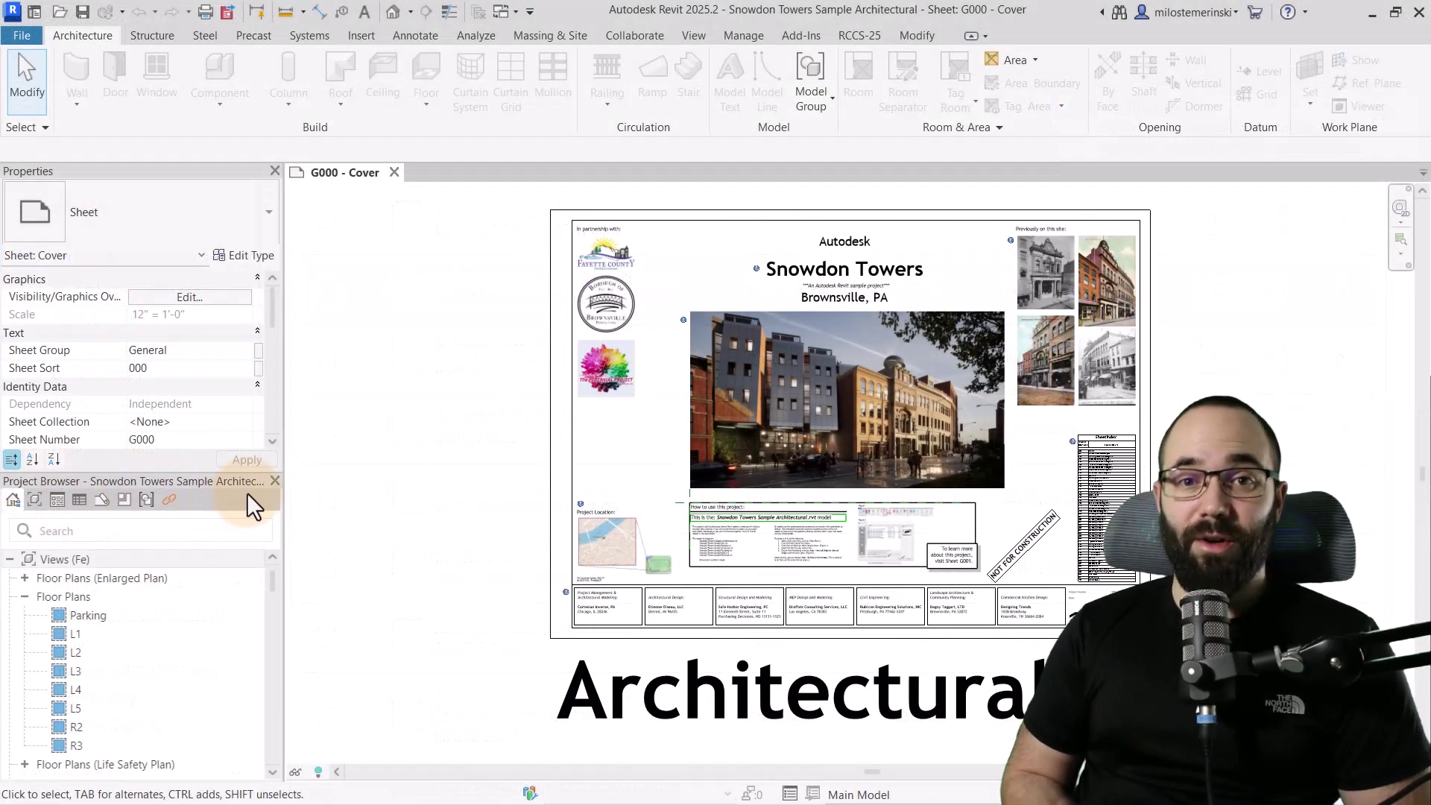
click(743, 35)
click(865, 97)
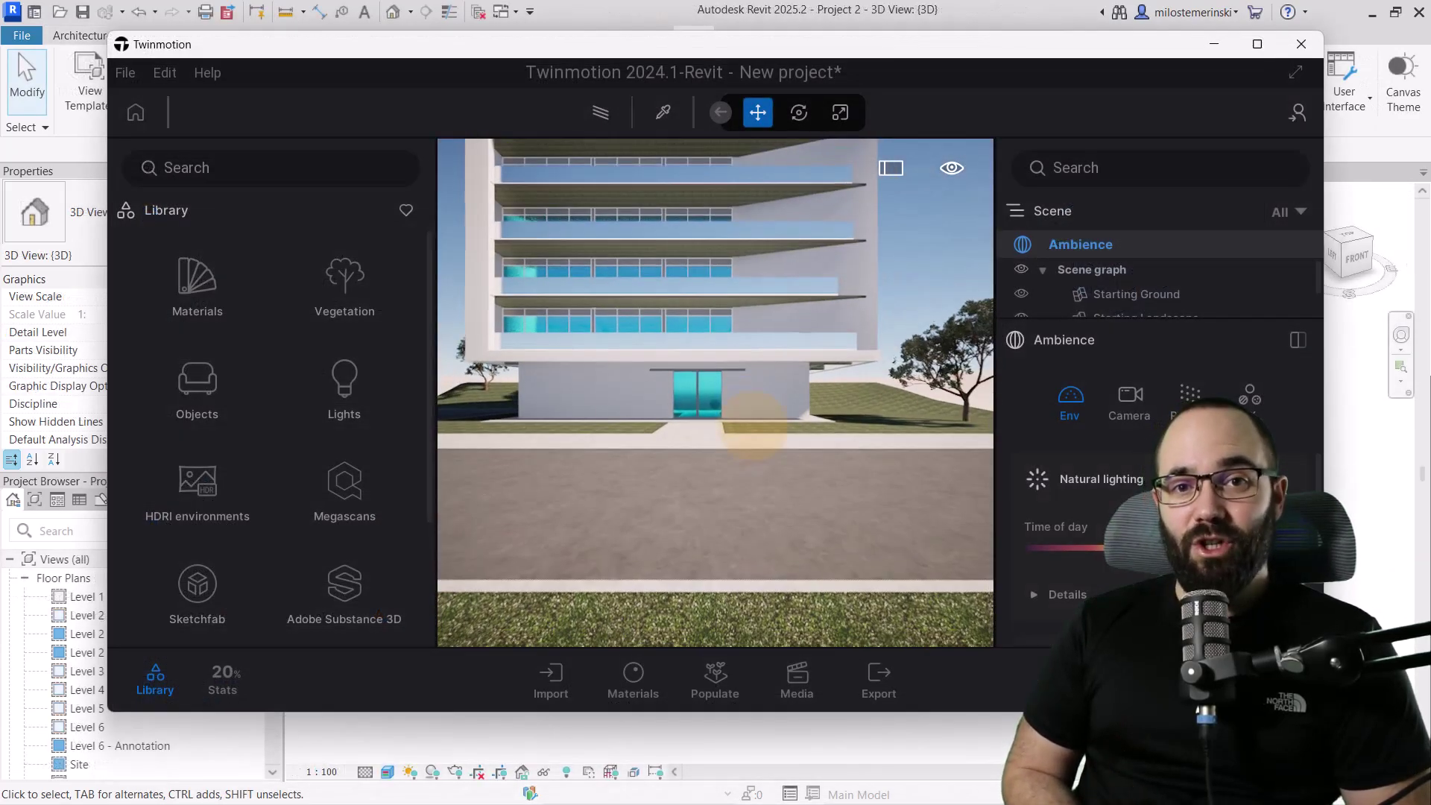
drag(752, 425, 627, 257)
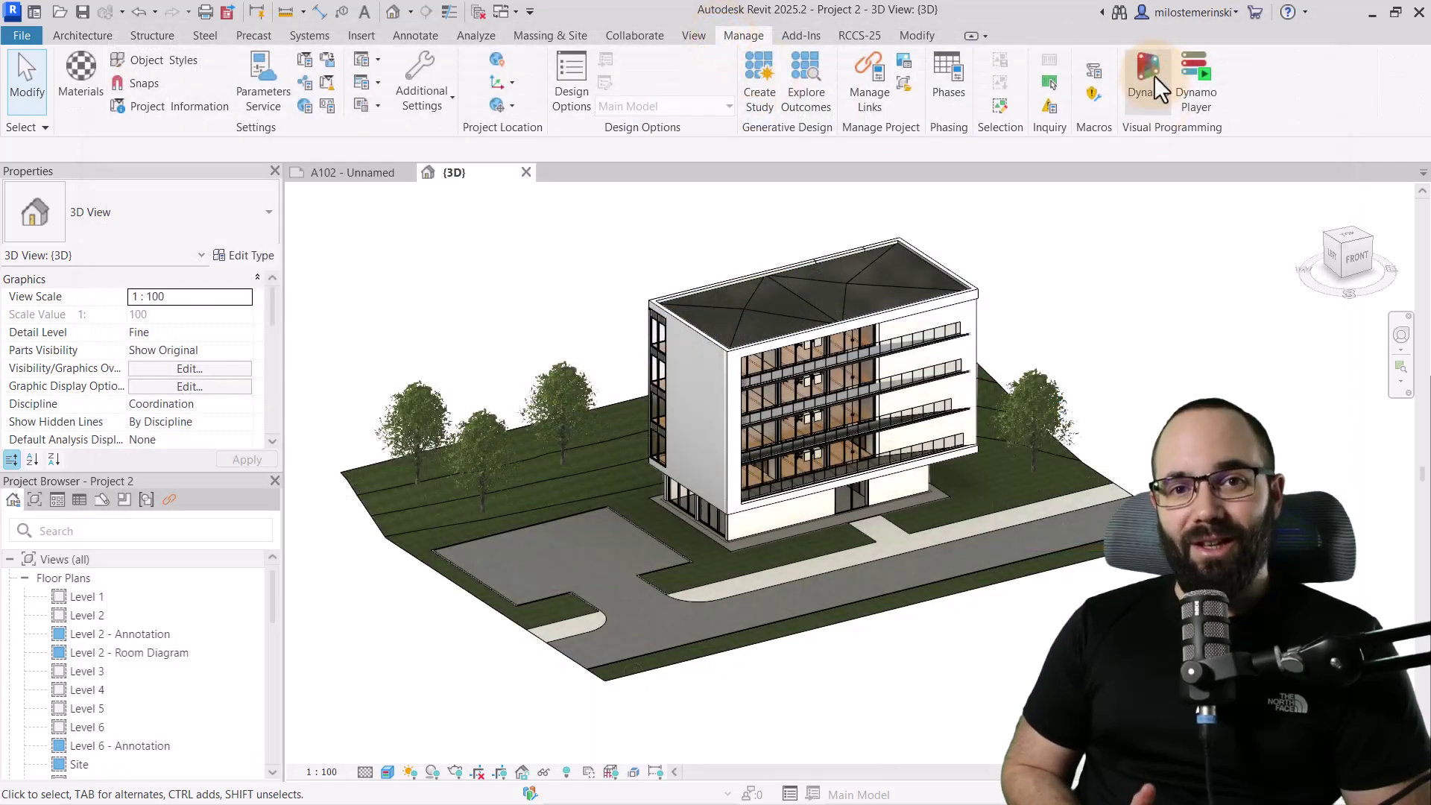
scroll(1002, 131, up, 2)
scroll(1017, 131, up, 2)
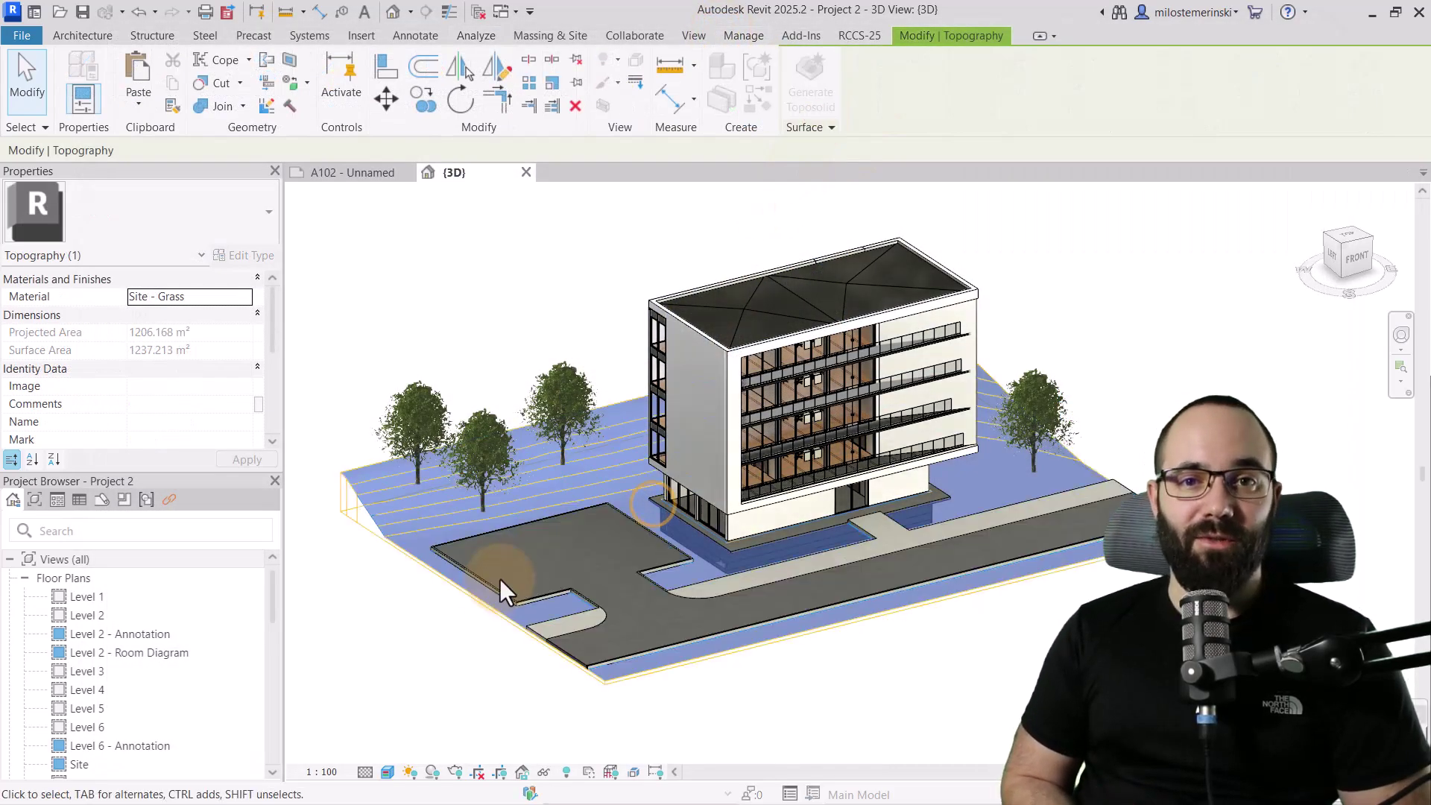
click(477, 635)
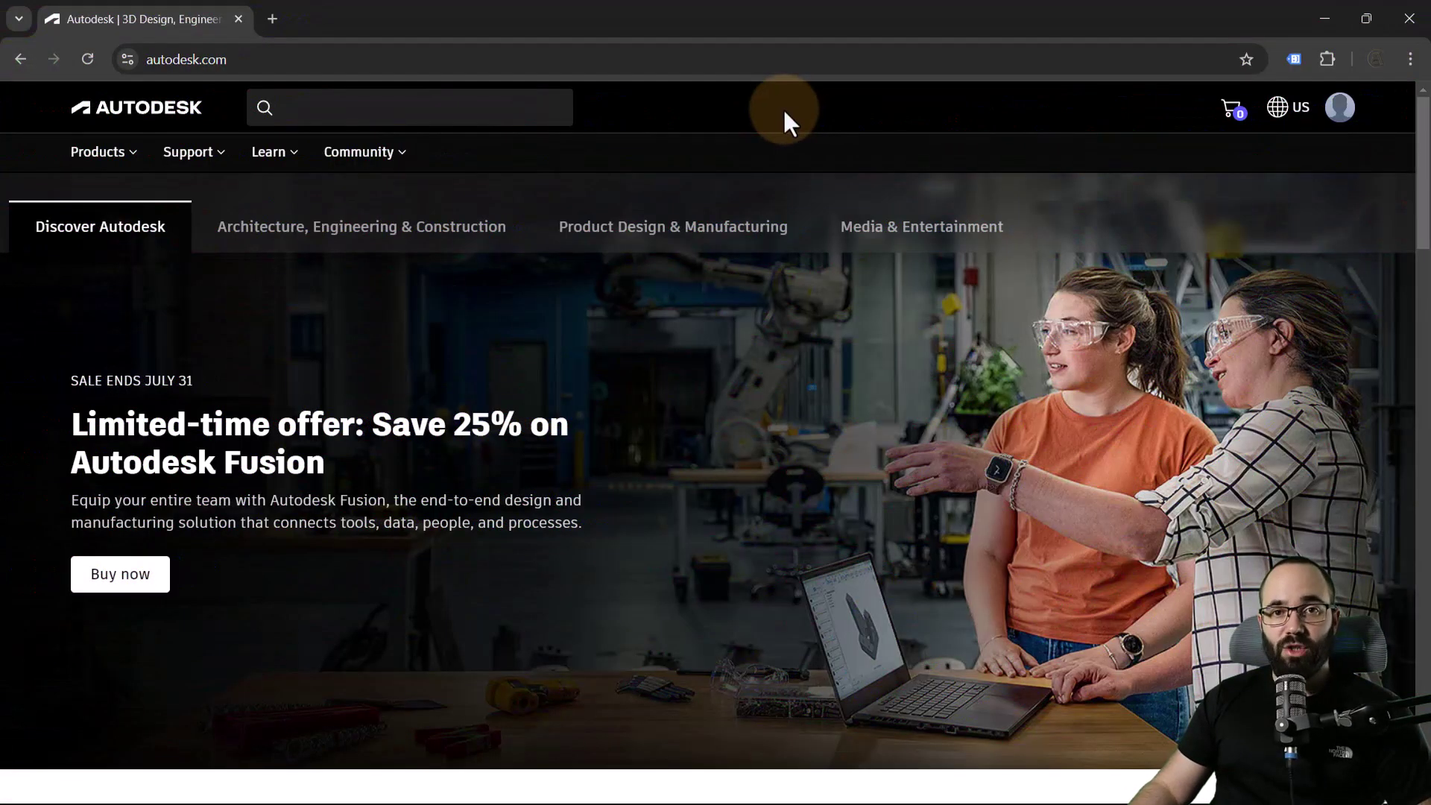
Go to Autodesk Account's Product updates list and find the Revit 2025.2 Update
click(1340, 116)
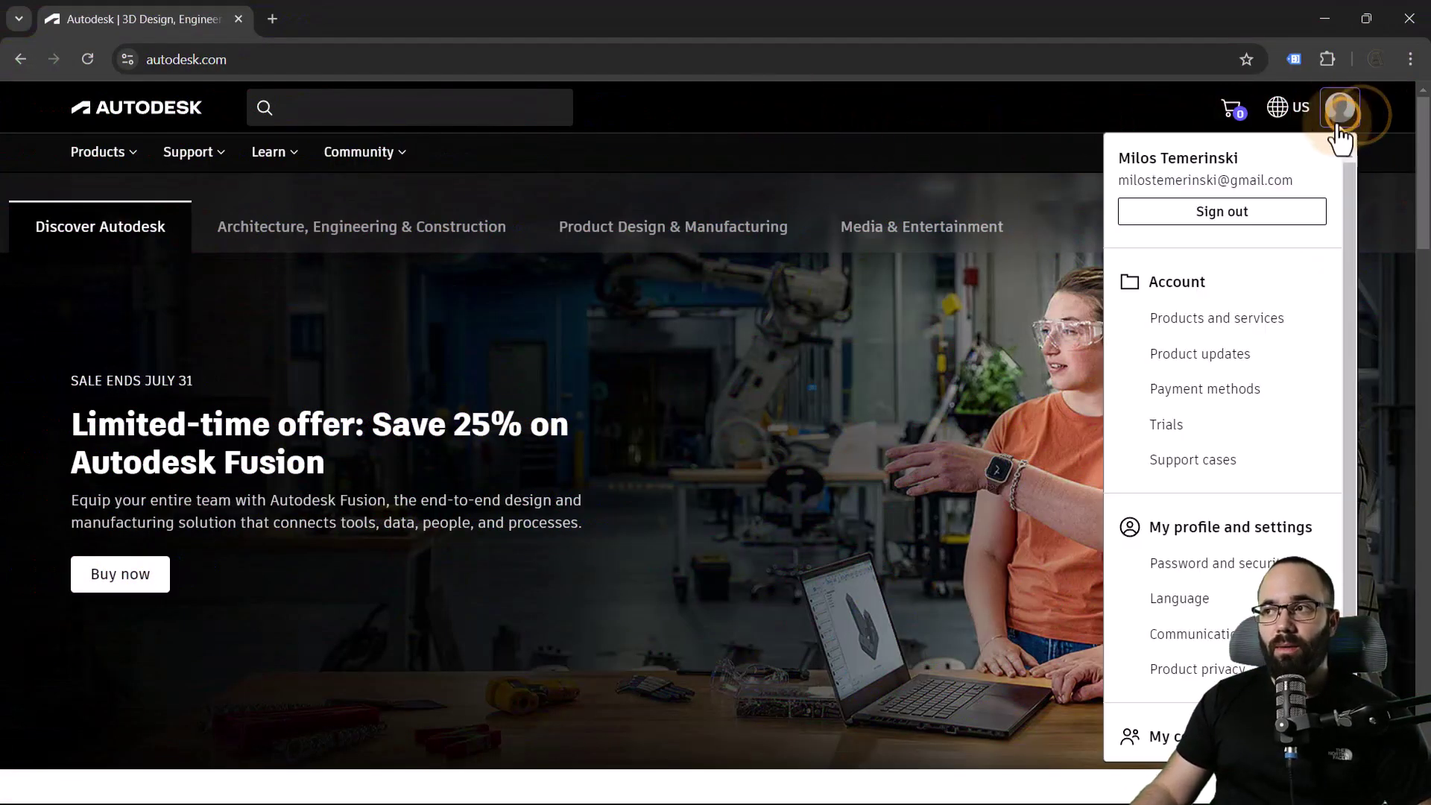
click(1209, 367)
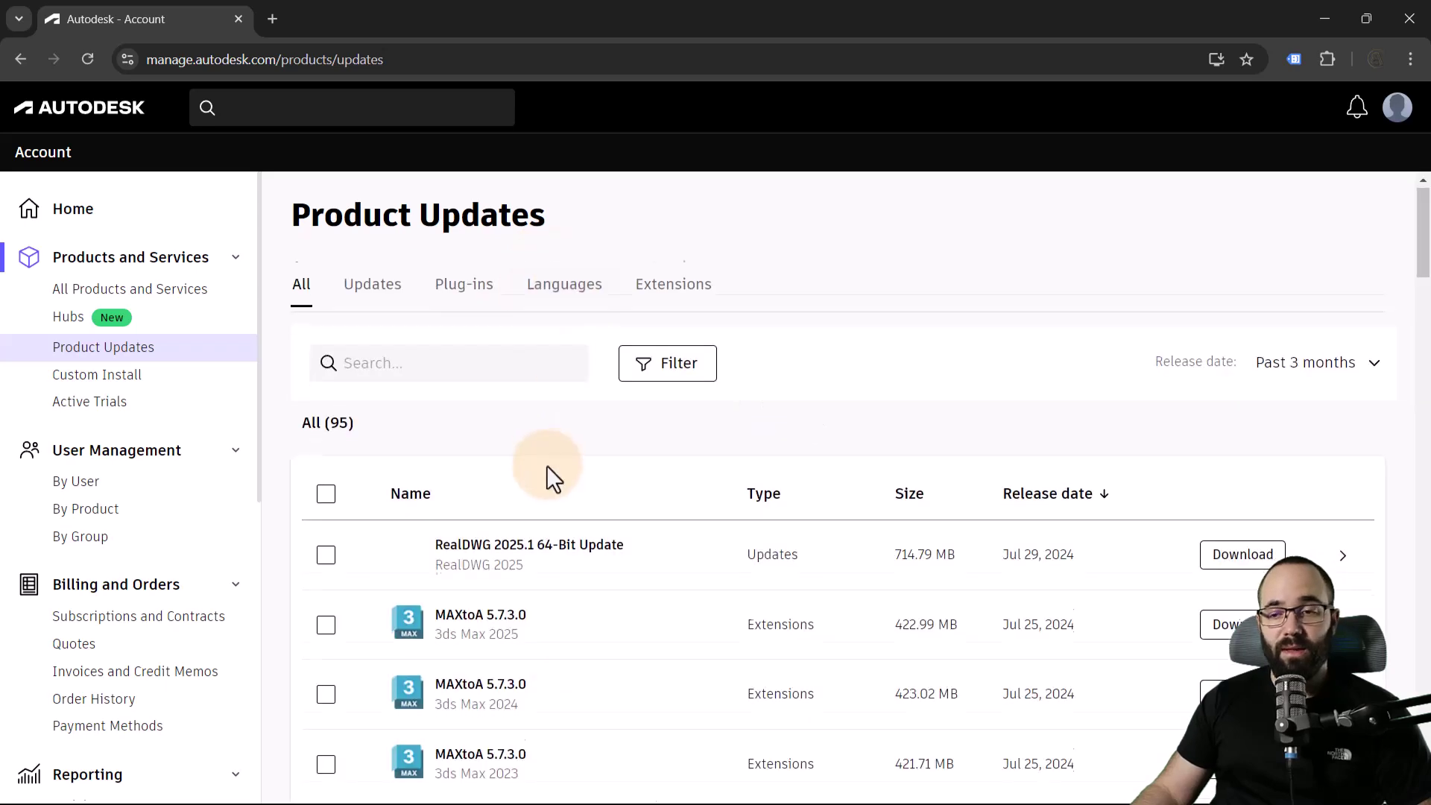
scroll(560, 462, down, 5)
scroll(574, 443, down, 6)
scroll(579, 445, down, 6)
scroll(579, 445, down, 3)
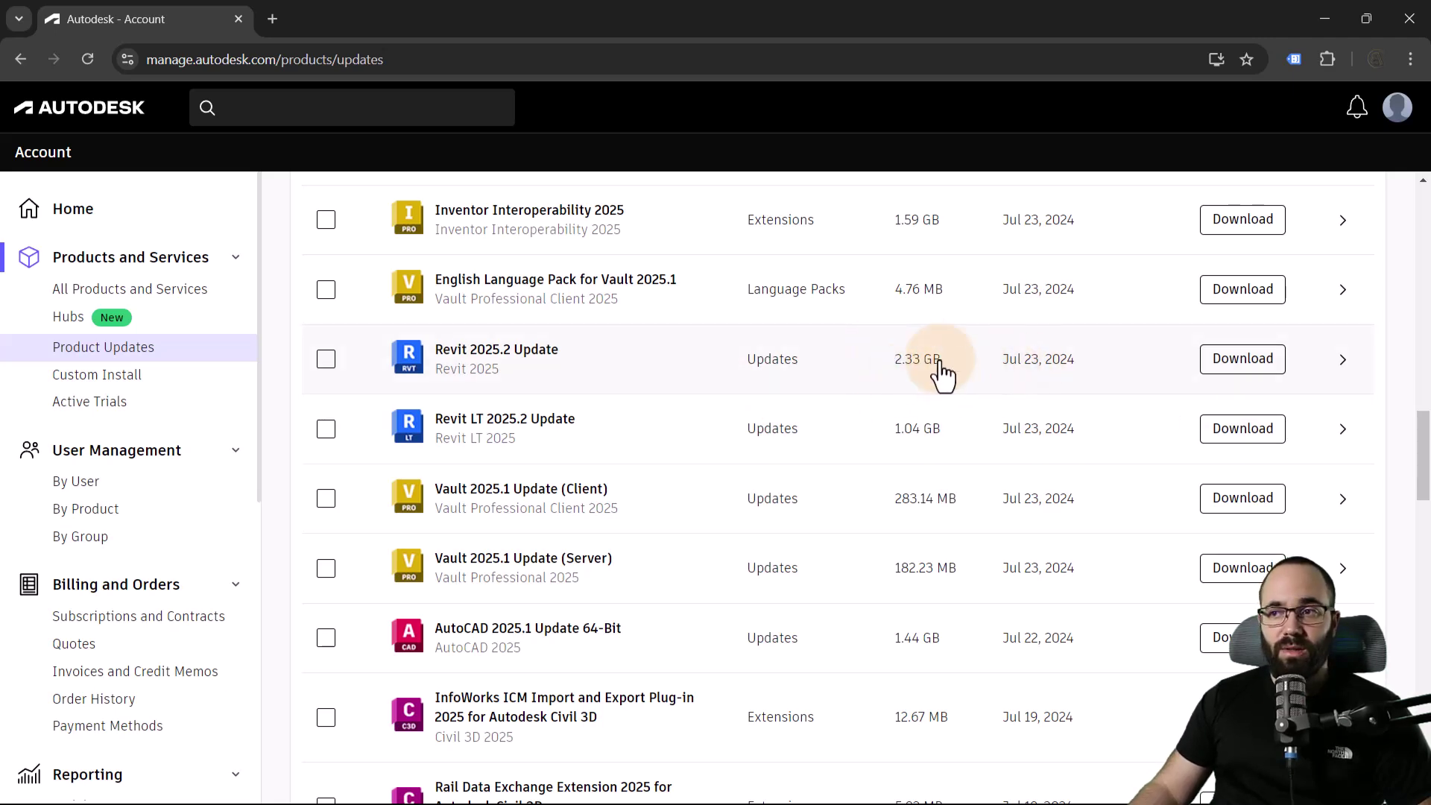
Download the Revit 2025.2 Update and confirm Revit_2025_2_0.exe finished downloading
click(1265, 361)
click(1234, 354)
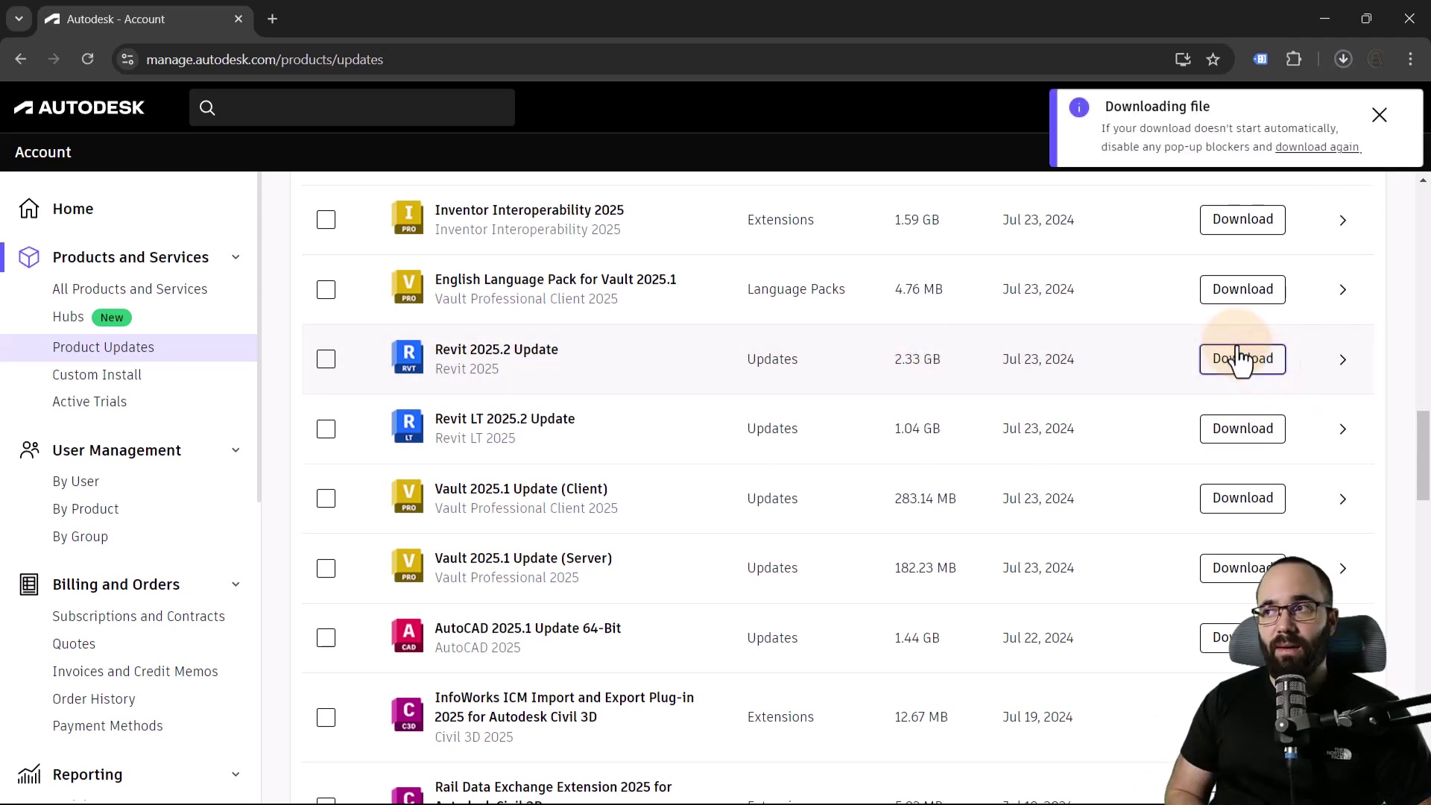
click(1339, 61)
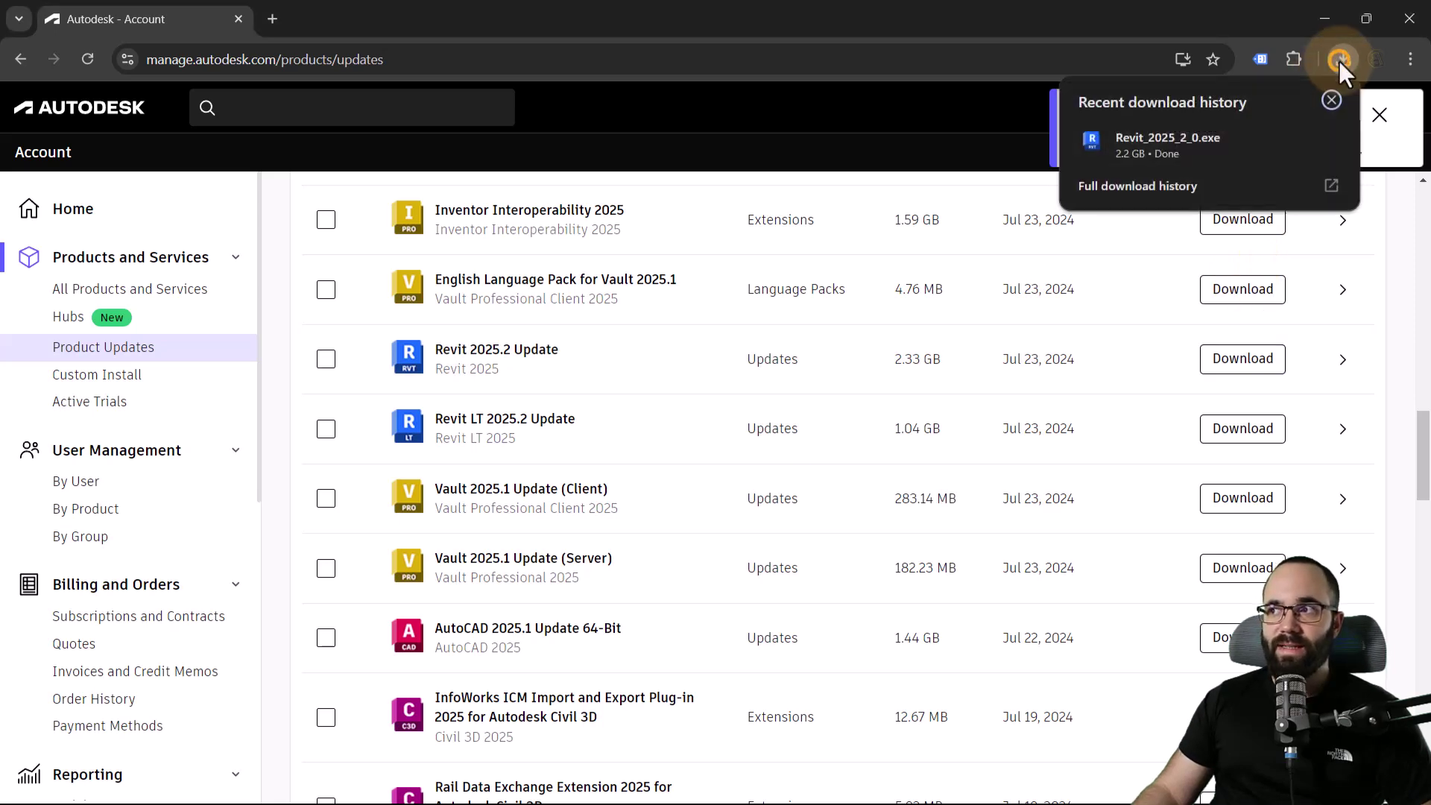
Run Revit_2025_2_0.exe, install the update, and close the installer once it reports success
click(1143, 142)
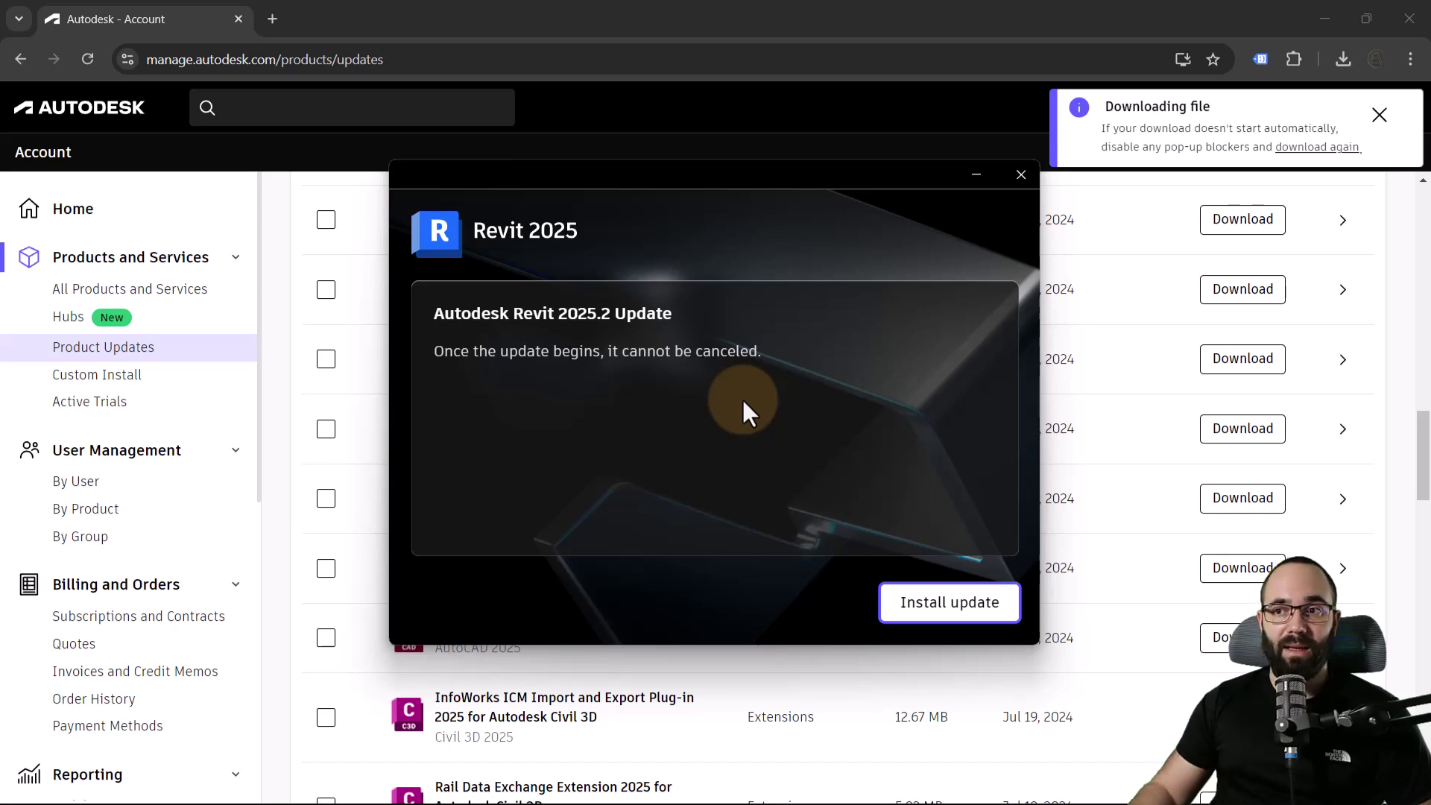
click(911, 599)
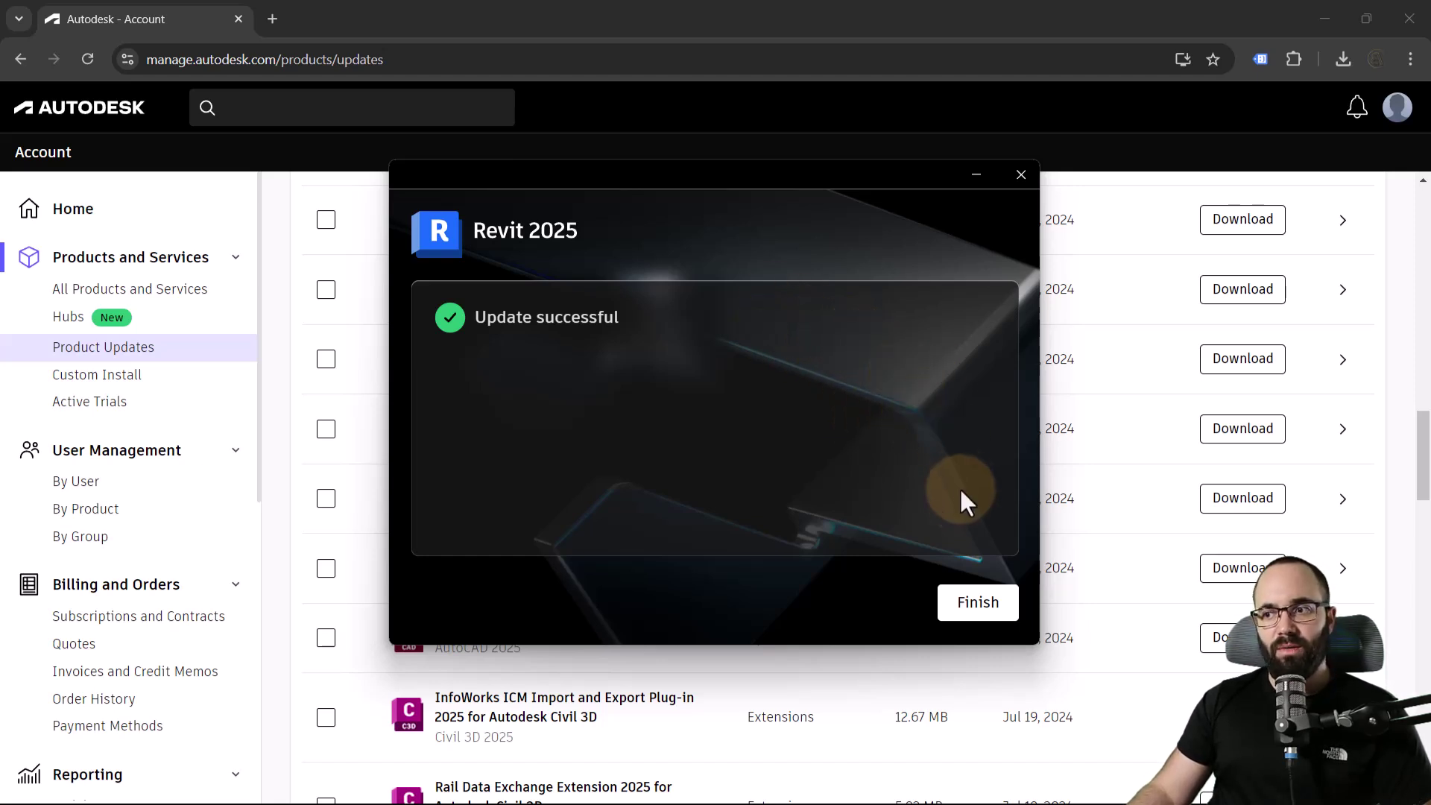
click(968, 607)
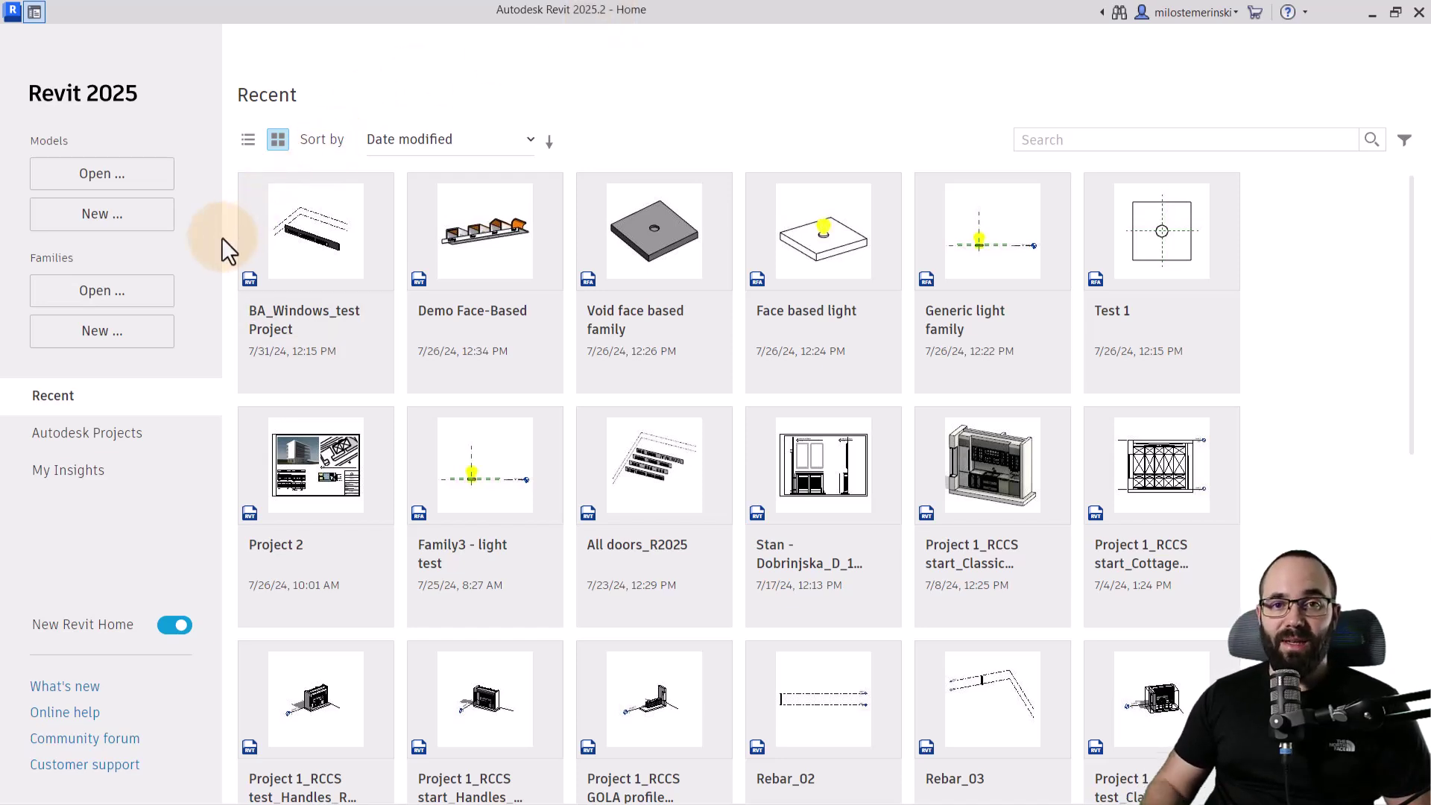
Open the Snowdon Towers Sample Architectural project from the Home screen's Recent grid
scroll(1062, 526, down, 8)
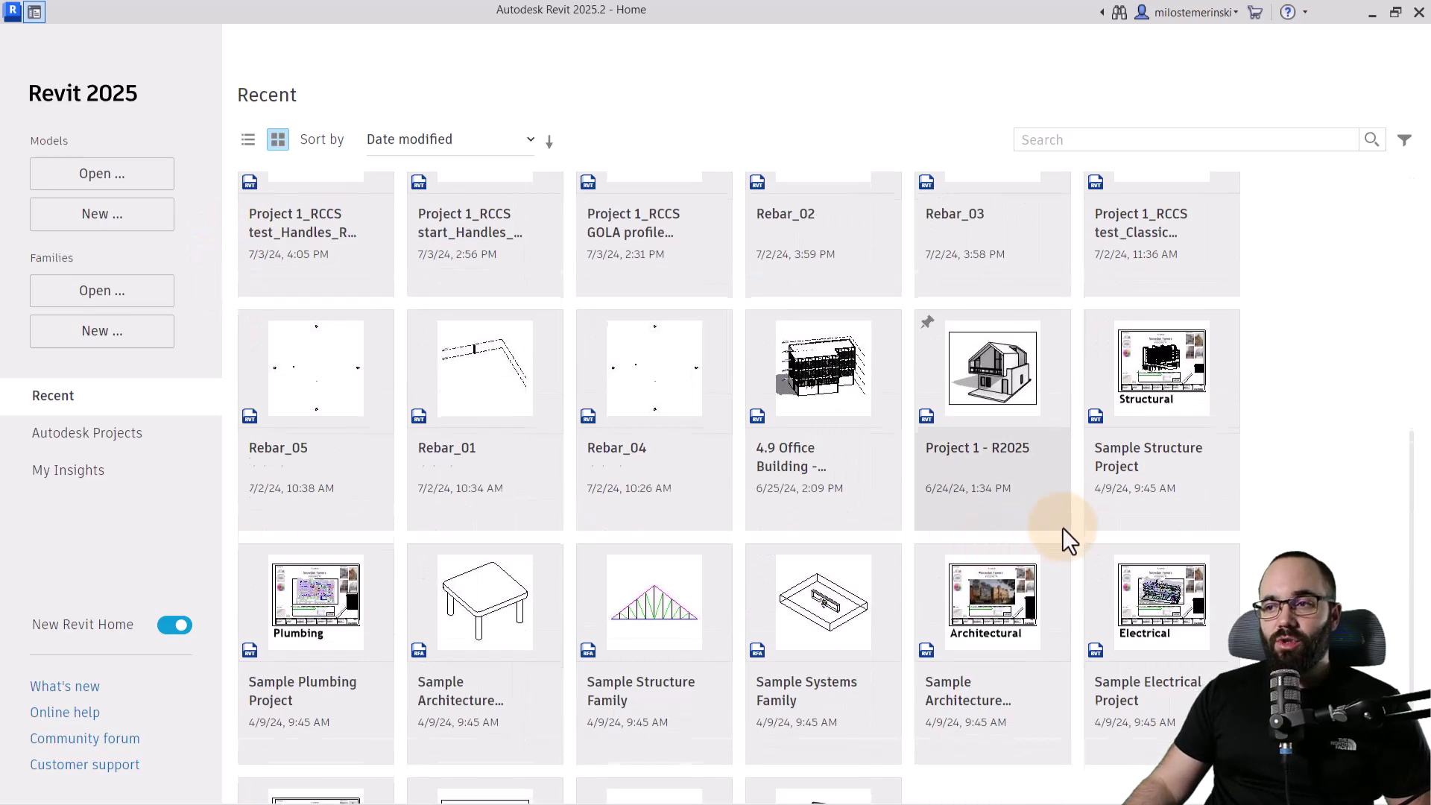
scroll(960, 535, down, 2)
click(952, 492)
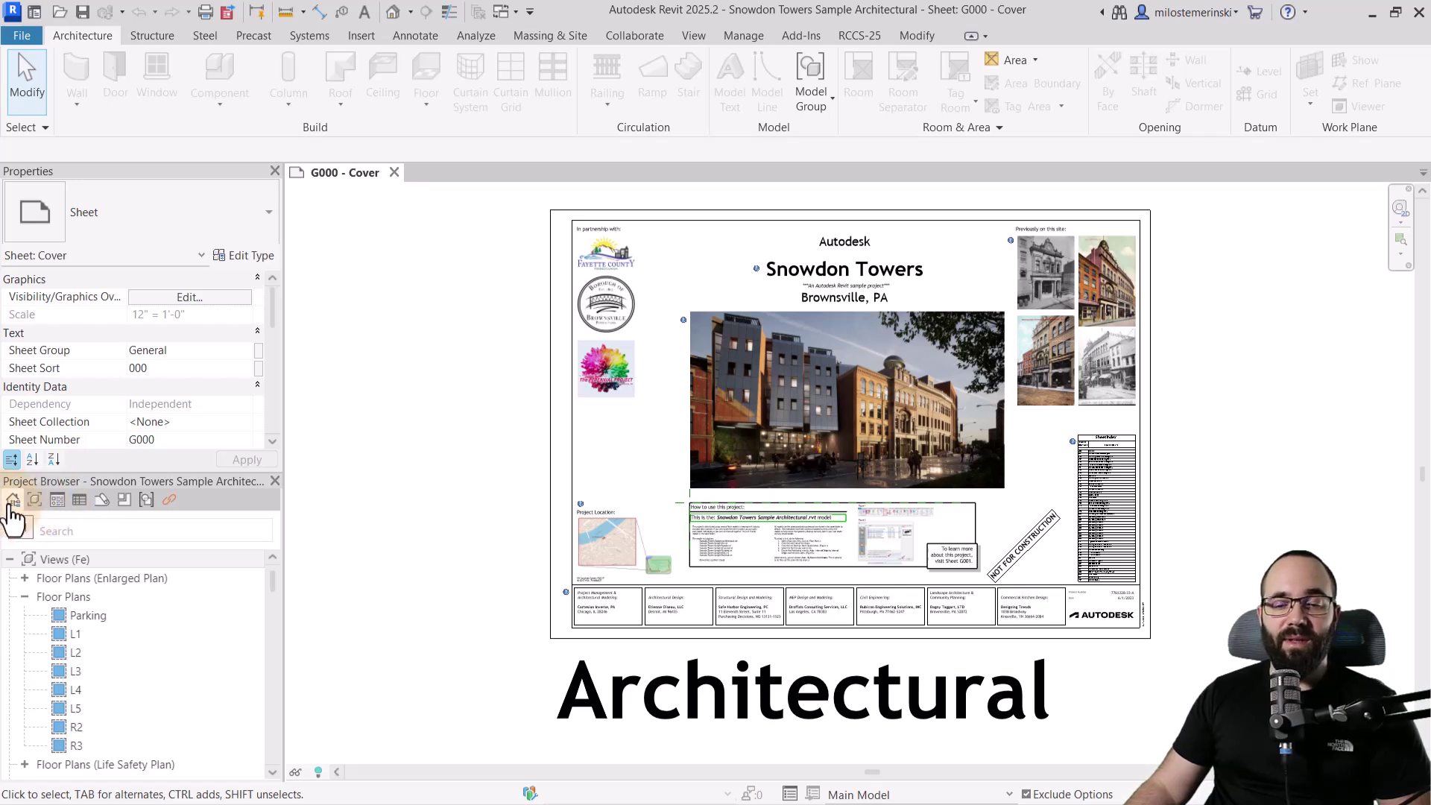
Browse the project tree and filter it to views only
scroll(127, 597, down, 4)
scroll(127, 598, down, 8)
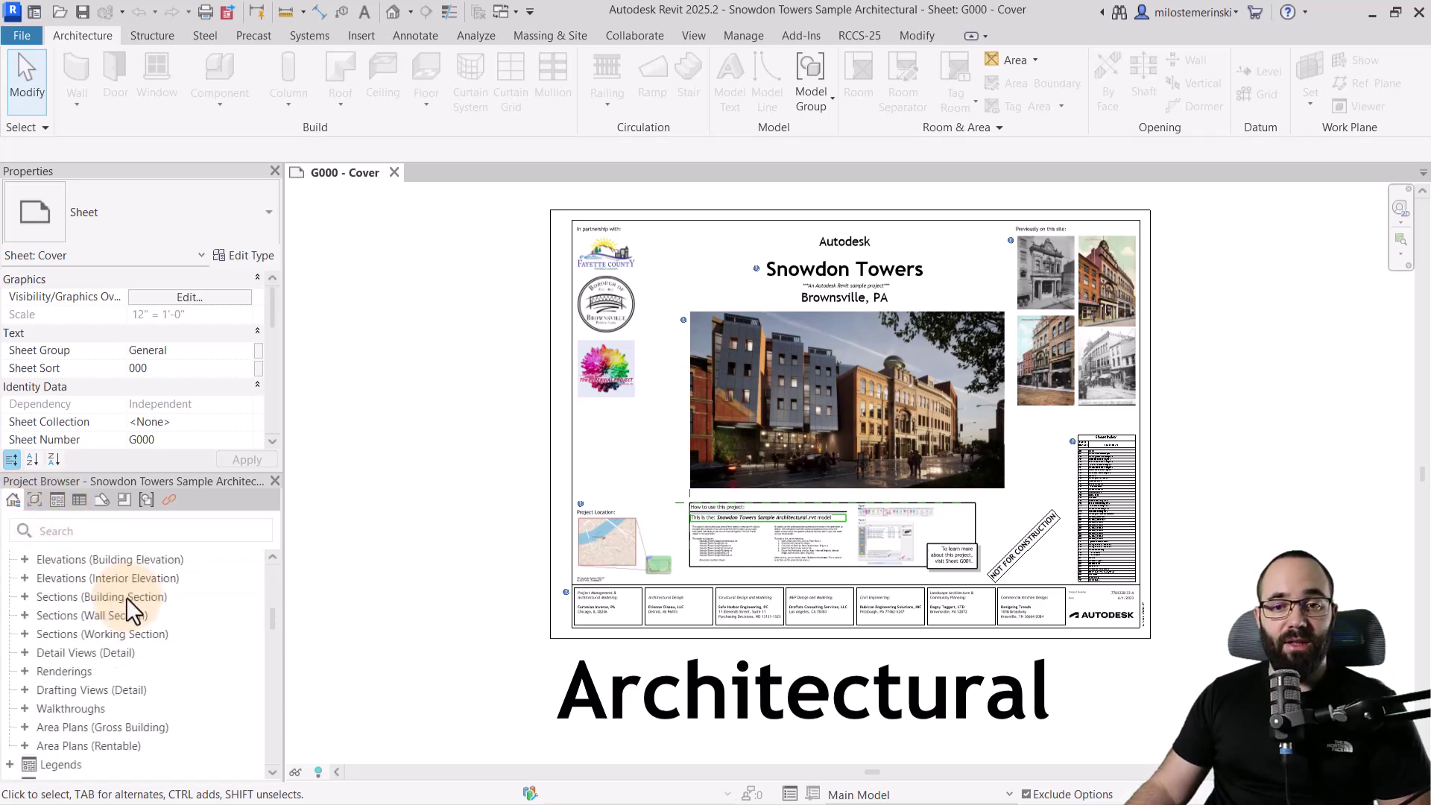
scroll(126, 597, down, 10)
scroll(126, 597, up, 2)
scroll(125, 598, up, 3)
scroll(125, 597, up, 3)
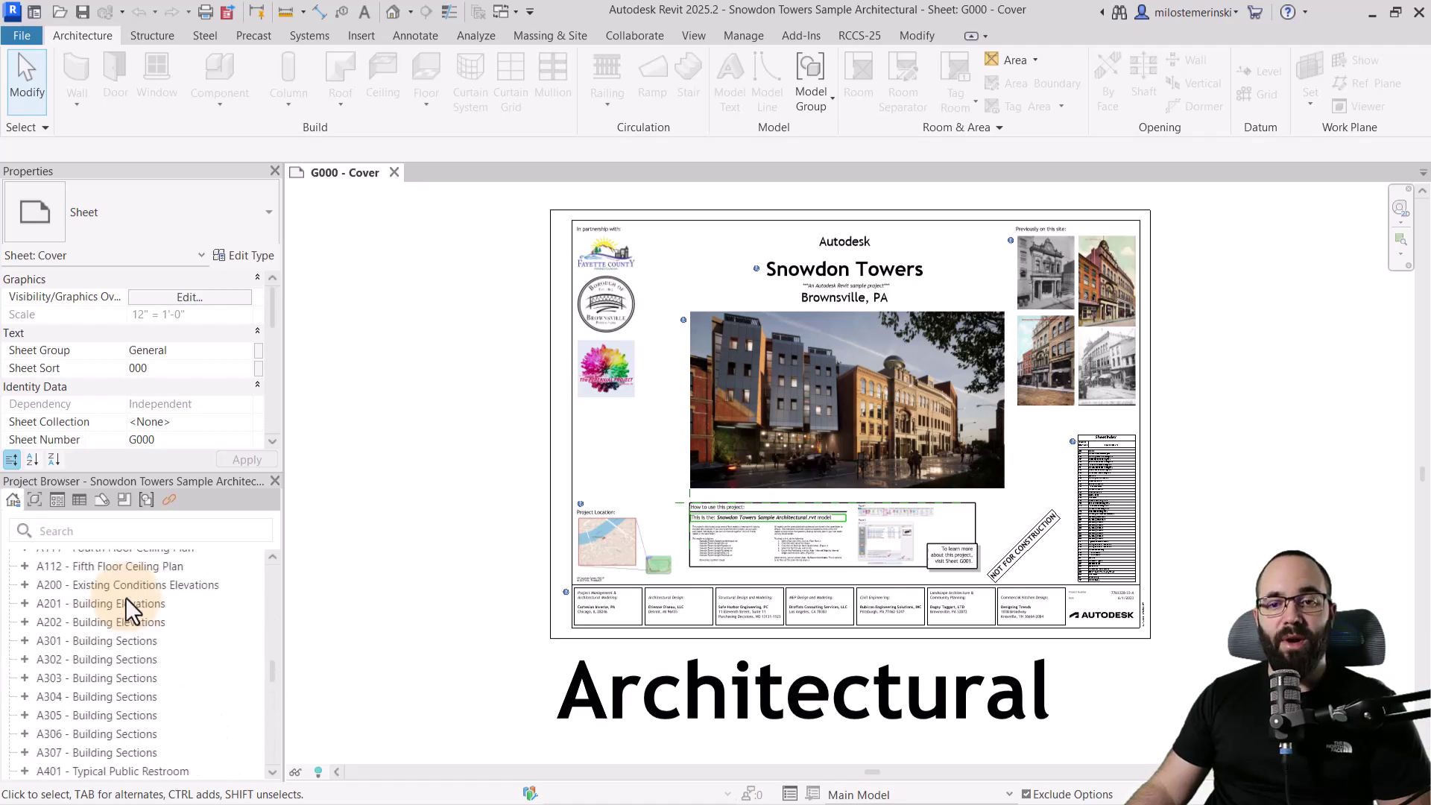
scroll(125, 598, up, 8)
scroll(125, 597, down, 3)
scroll(125, 597, down, 5)
scroll(125, 597, down, 3)
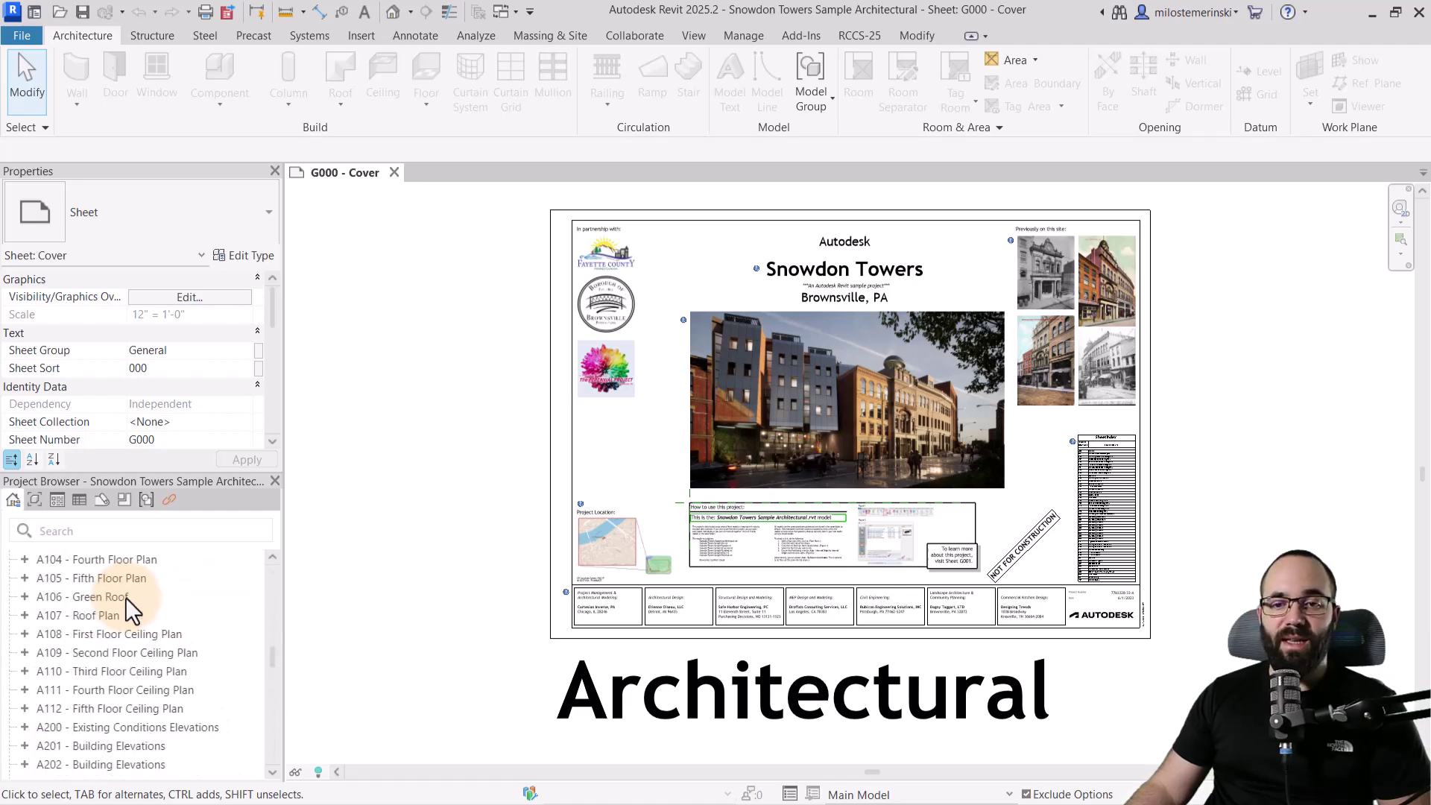
scroll(105, 600, down, 3)
scroll(118, 588, up, 3)
scroll(111, 593, down, 2)
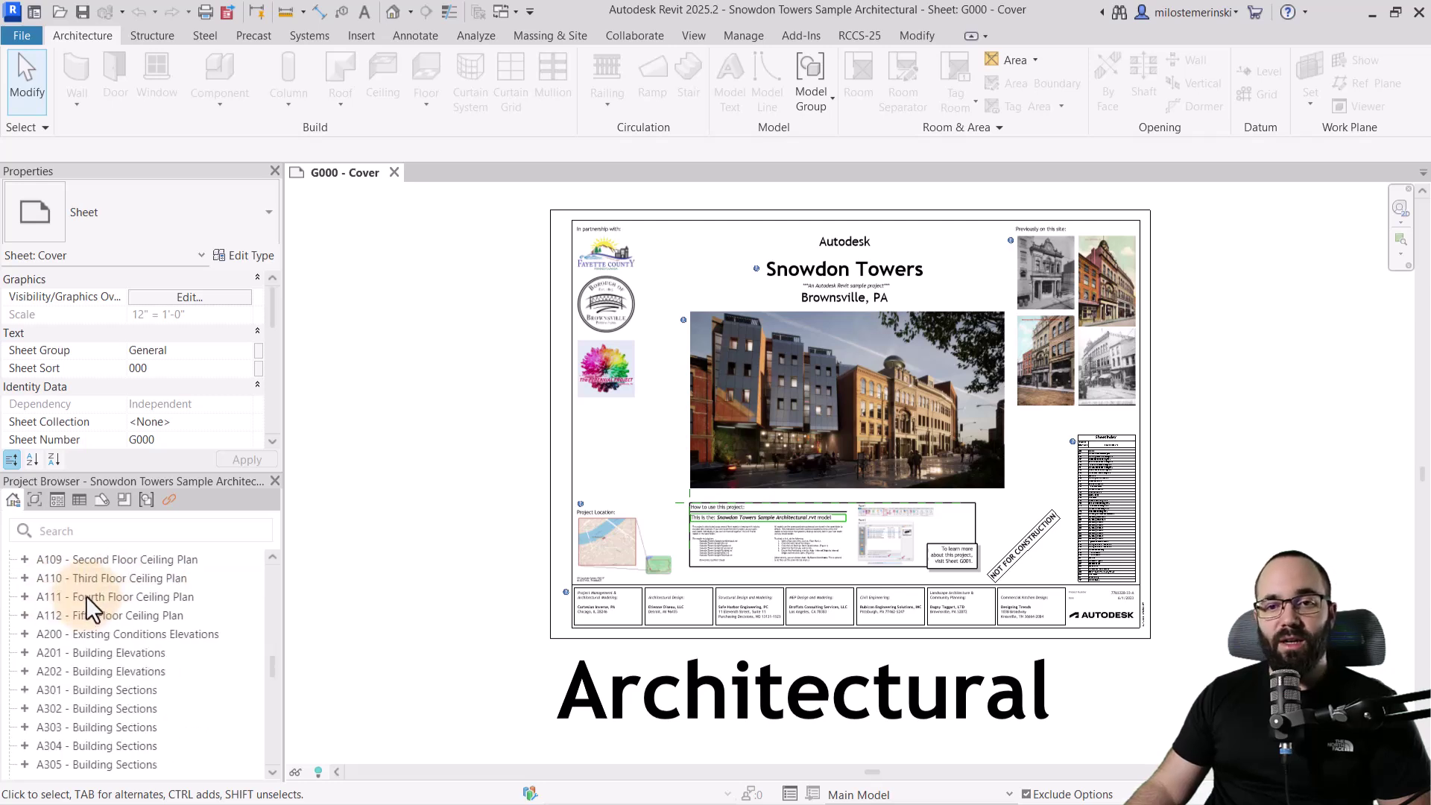
scroll(86, 597, down, 4)
scroll(86, 596, down, 5)
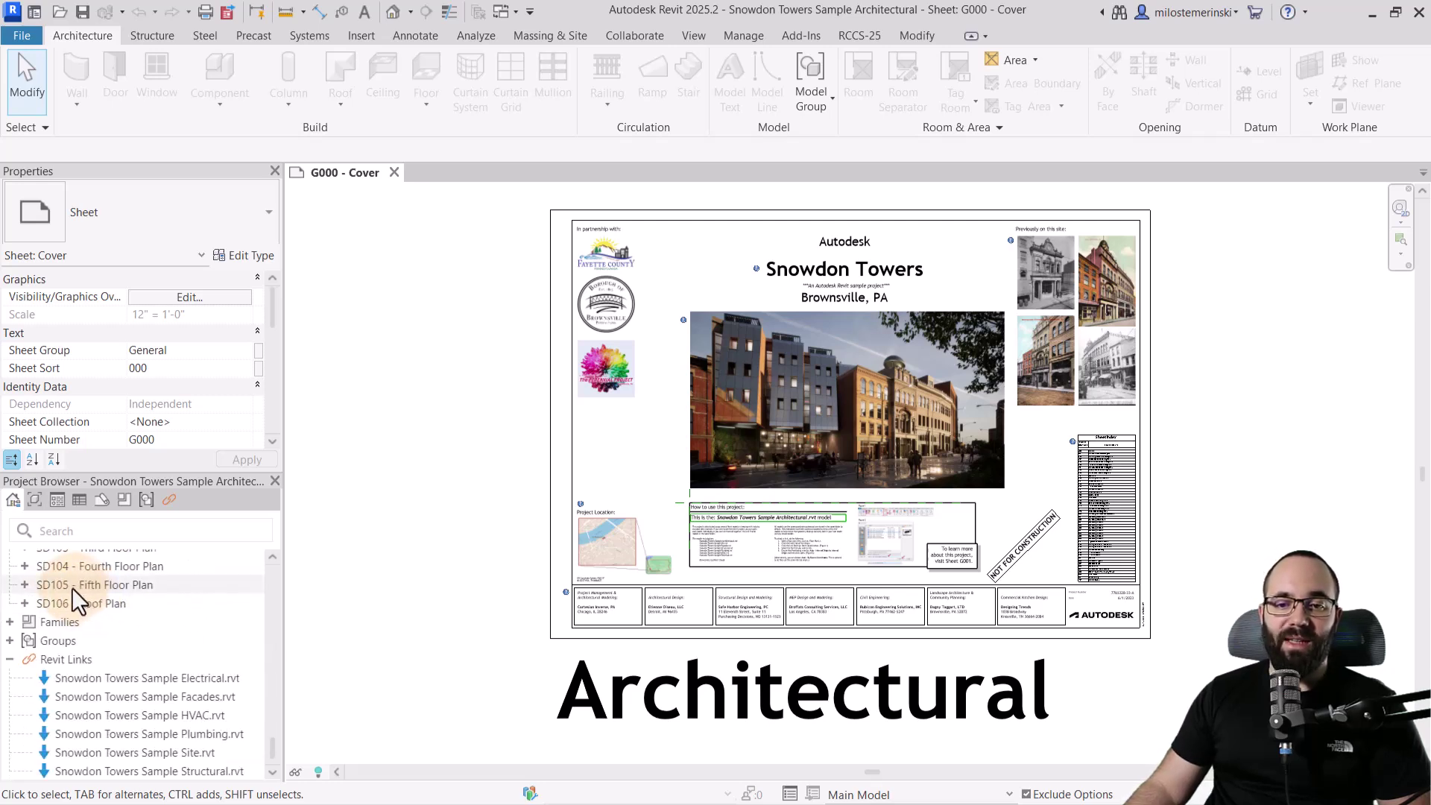
scroll(72, 588, up, 15)
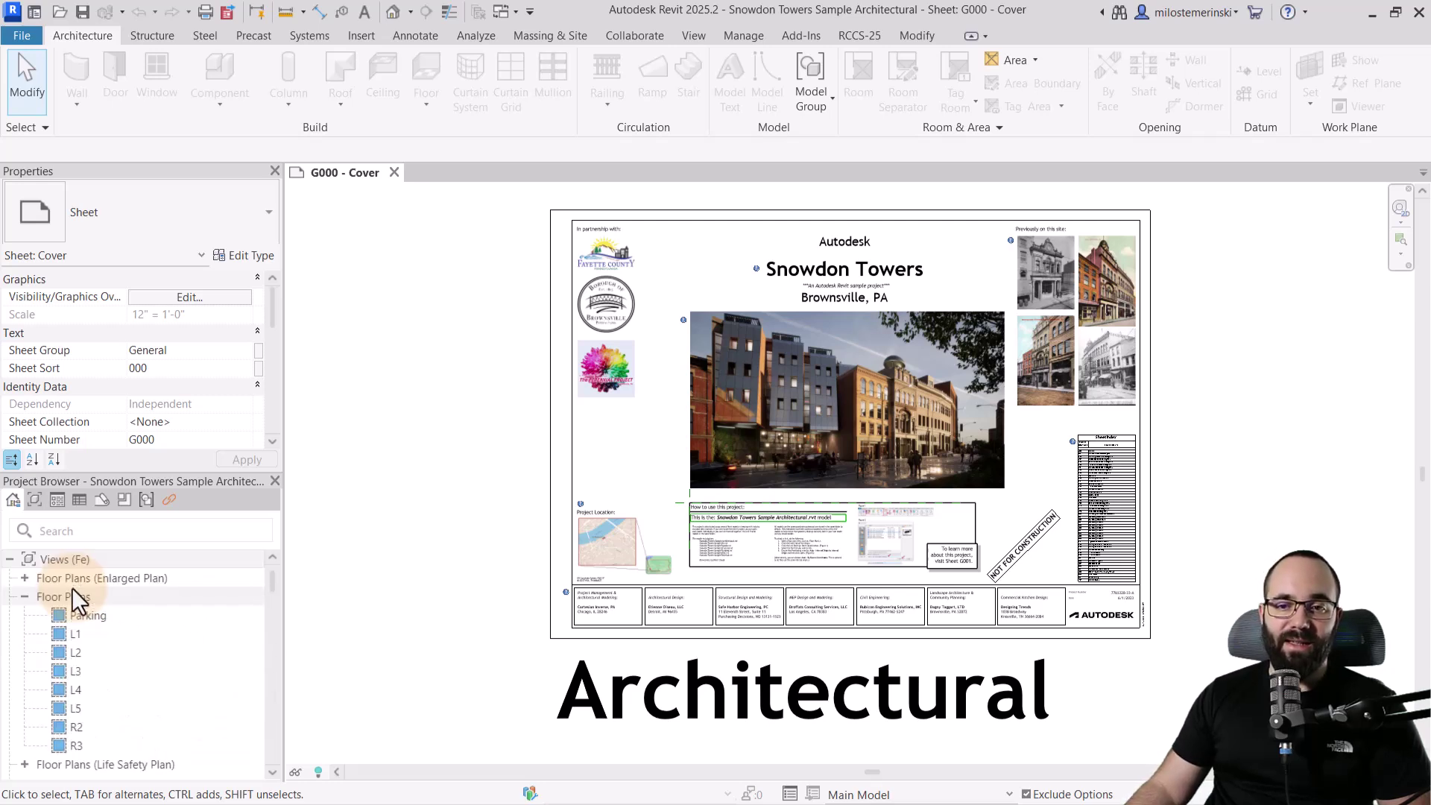
click(34, 502)
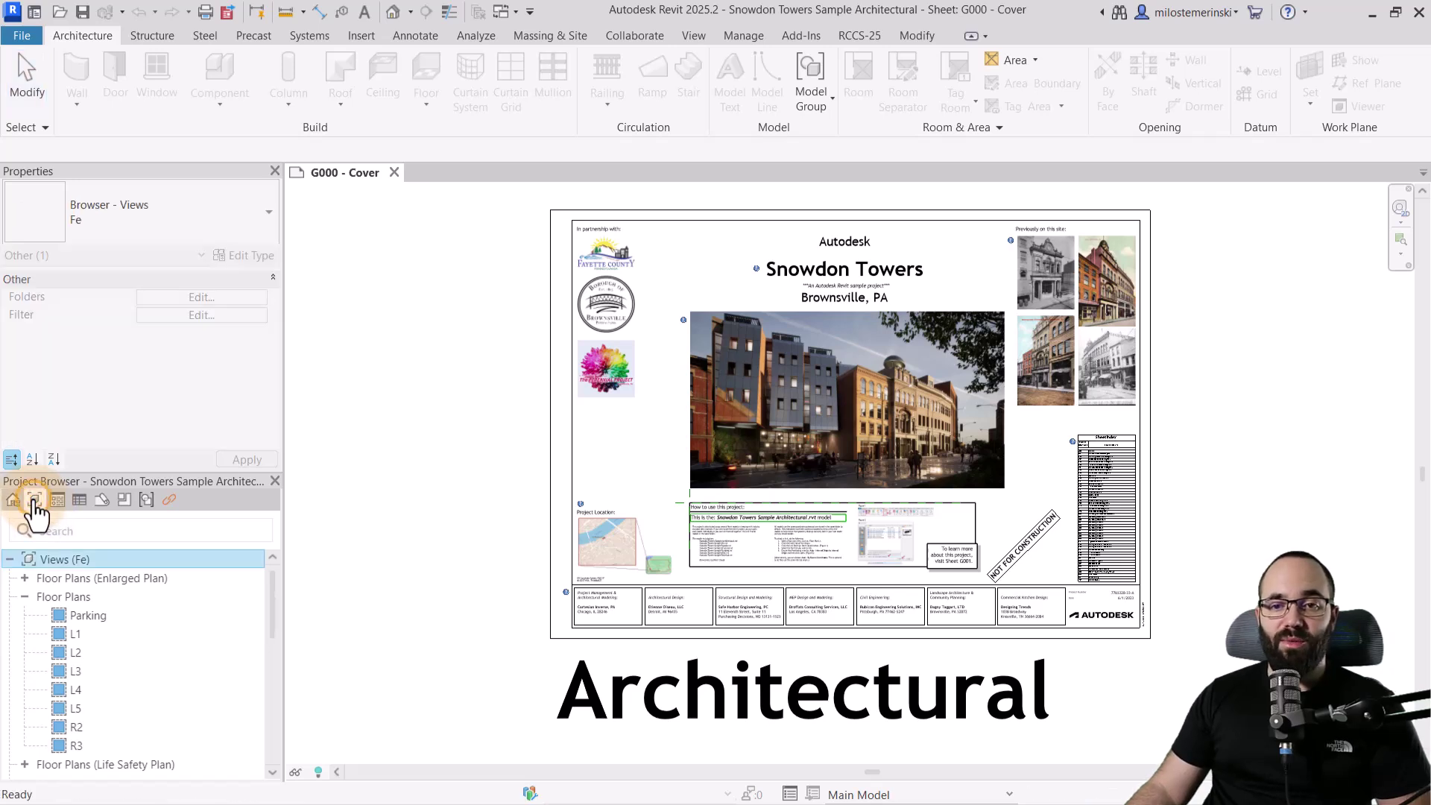
scroll(141, 633, down, 3)
scroll(142, 632, down, 5)
scroll(141, 631, up, 2)
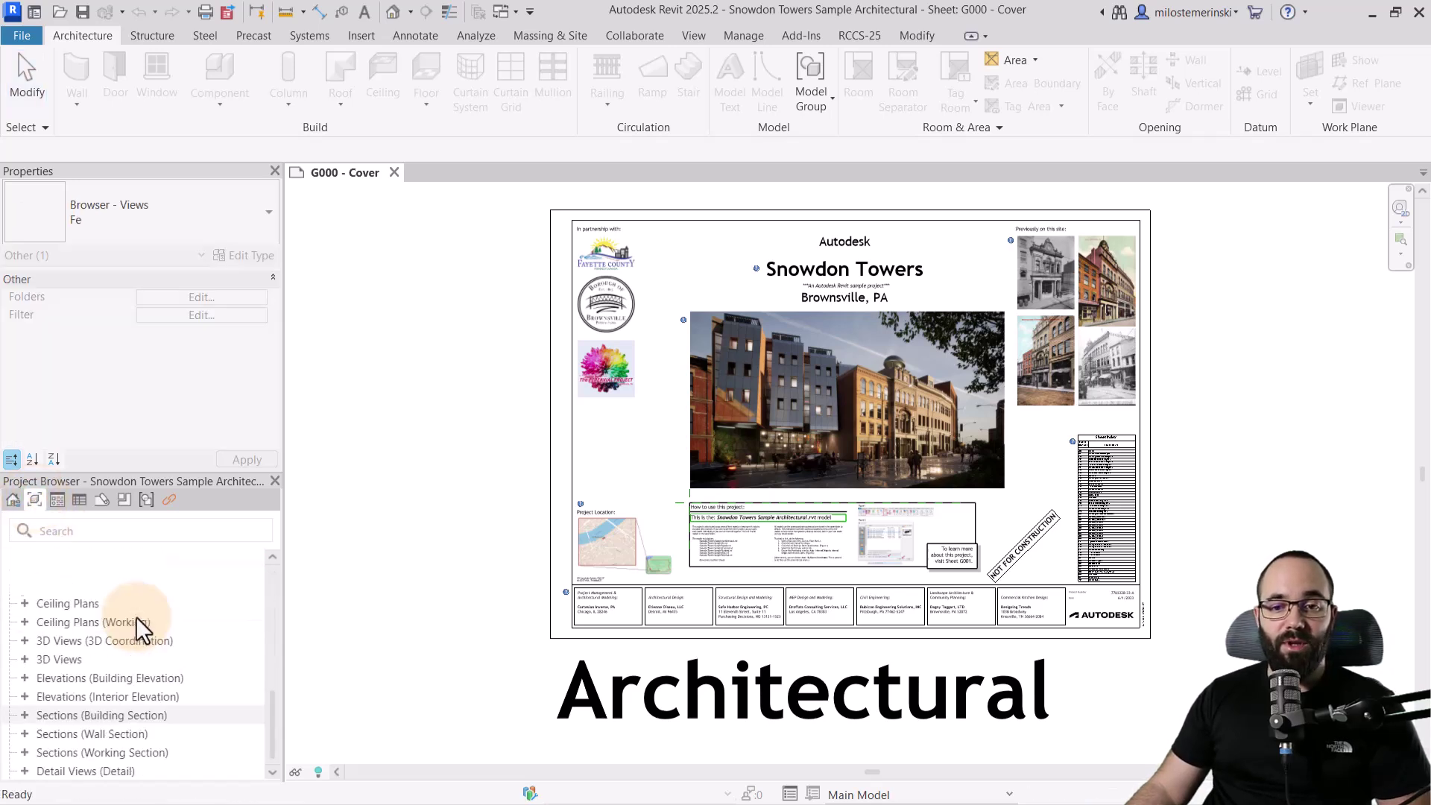
scroll(140, 629, up, 15)
Cycle the browser filters through legends, schedules, sheets, annotation symbols, groups and Revit links
click(58, 501)
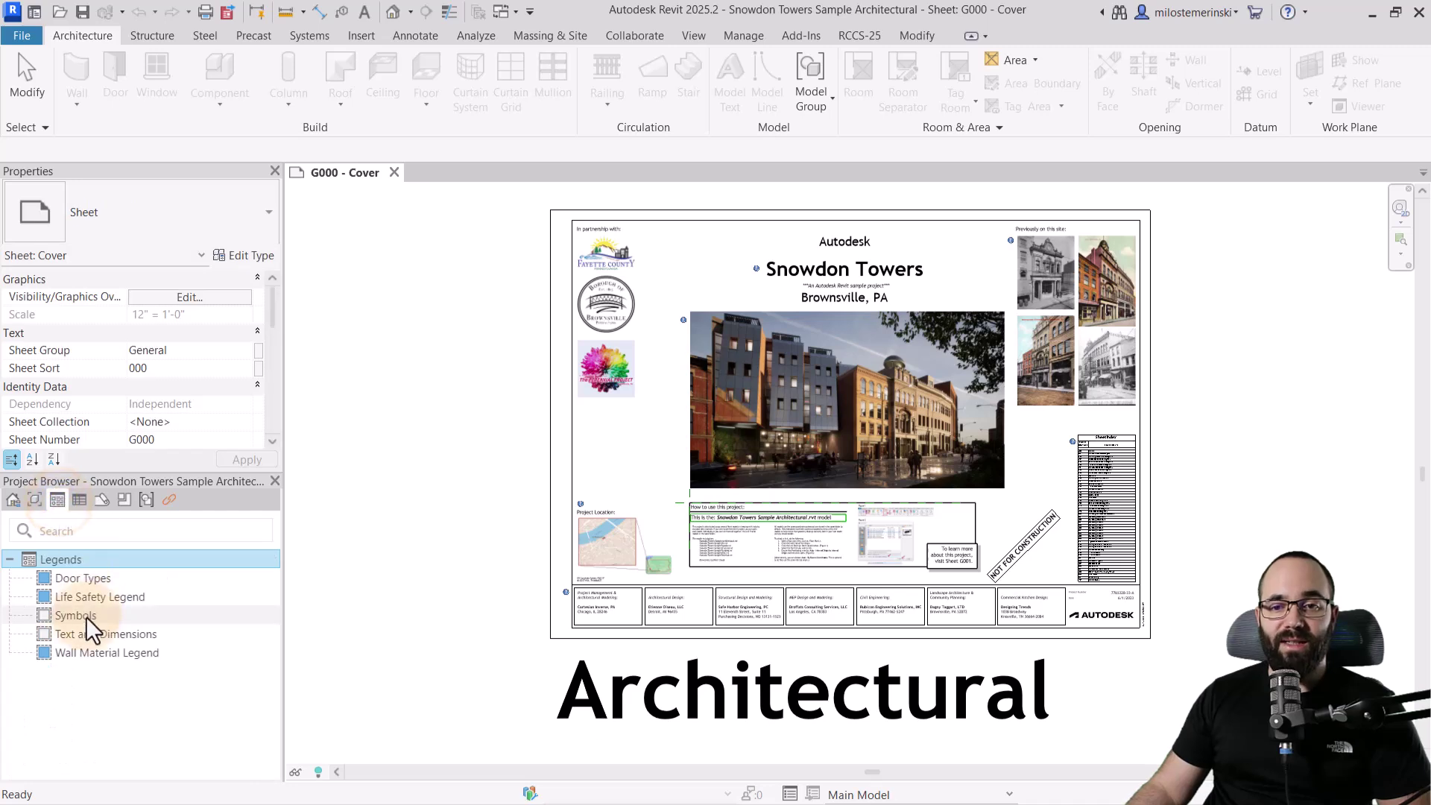
click(81, 502)
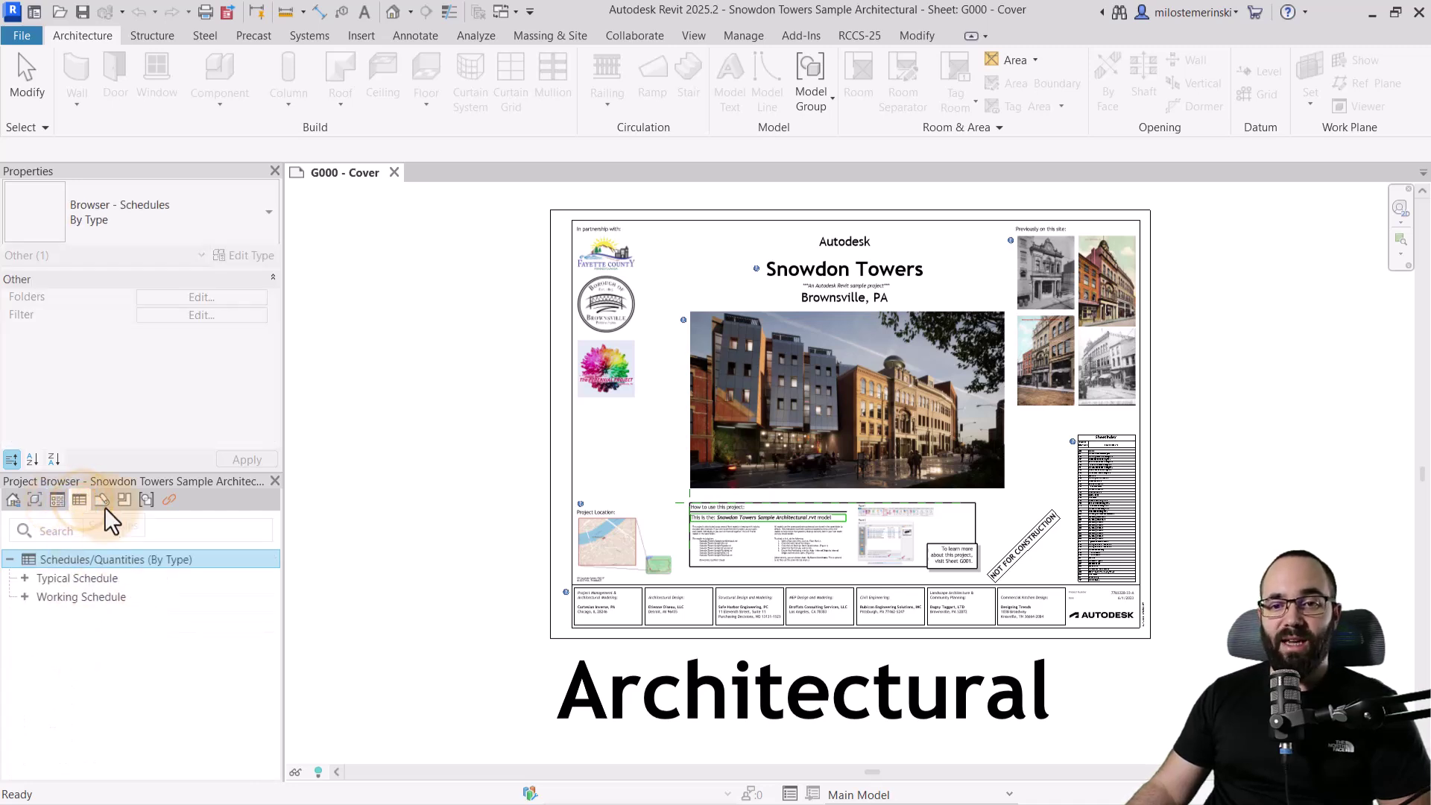
click(103, 500)
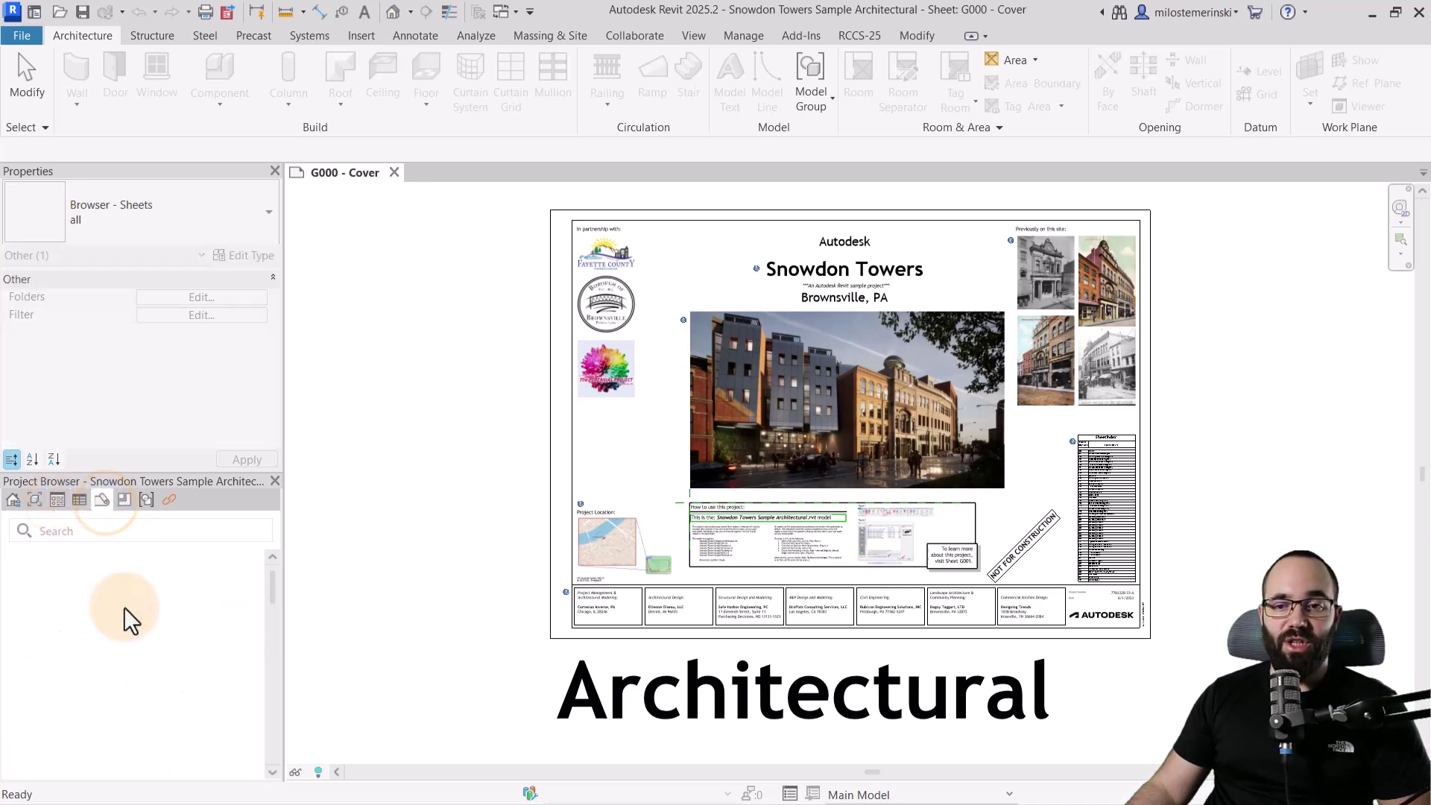
click(124, 500)
scroll(108, 690, down, 5)
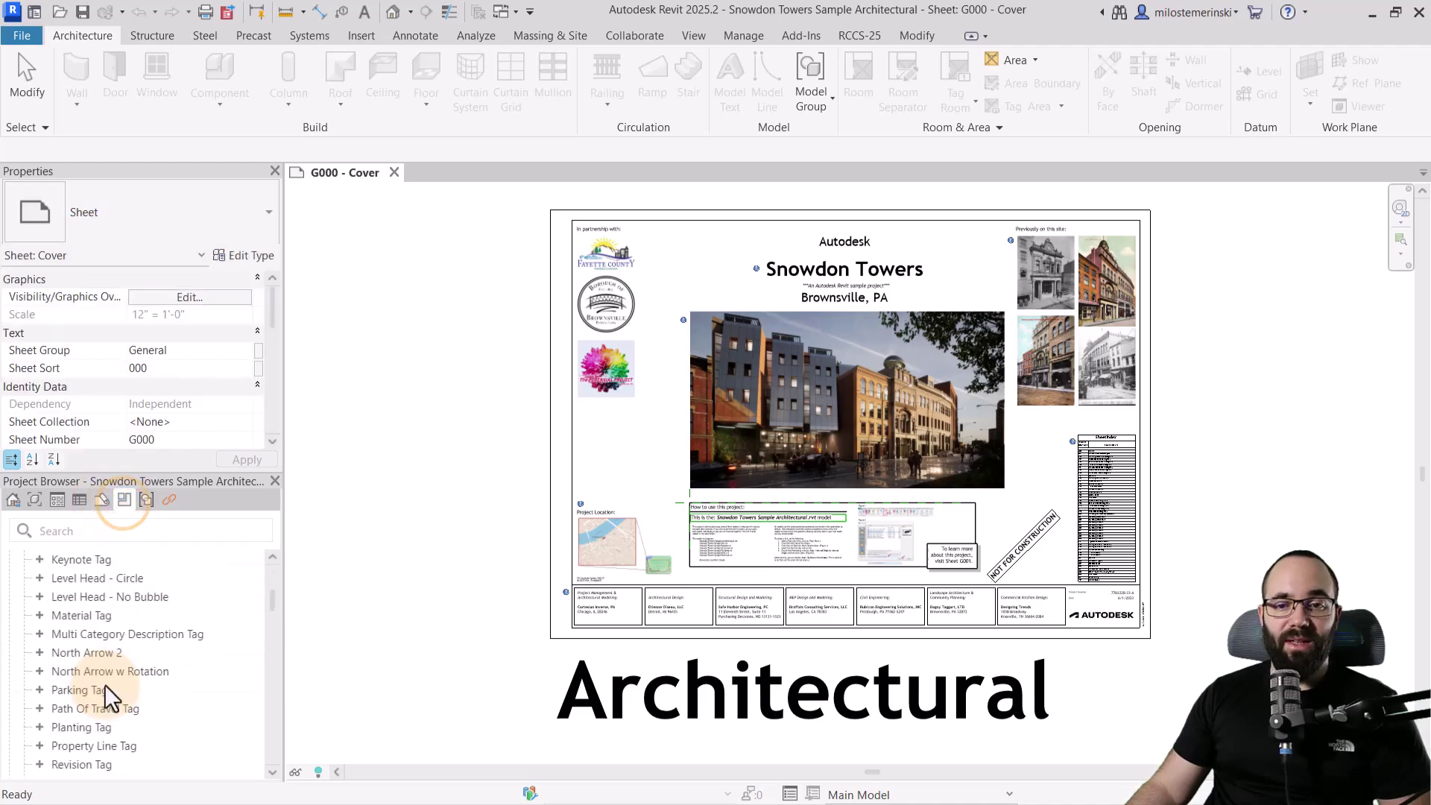
scroll(116, 656, down, 2)
click(147, 501)
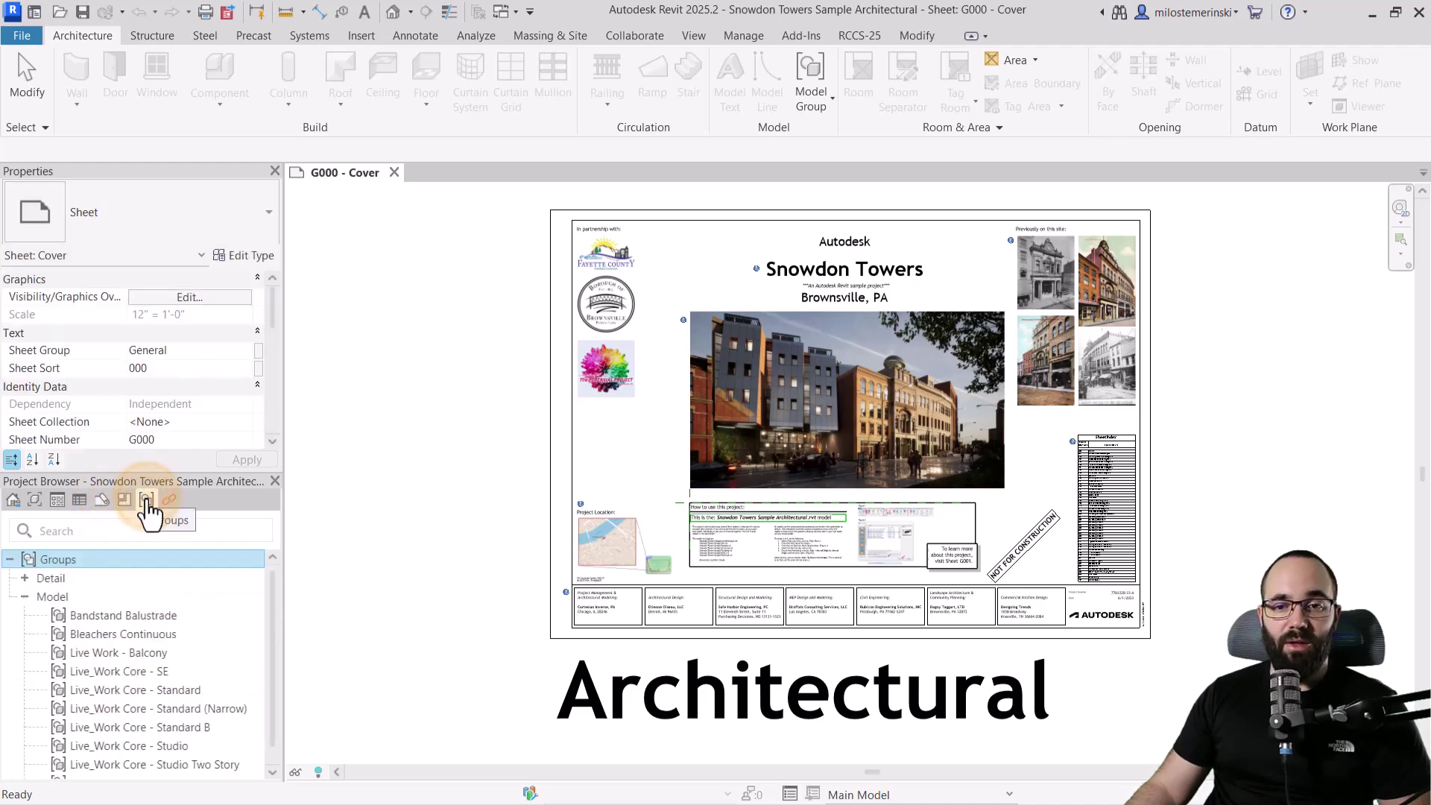
click(170, 501)
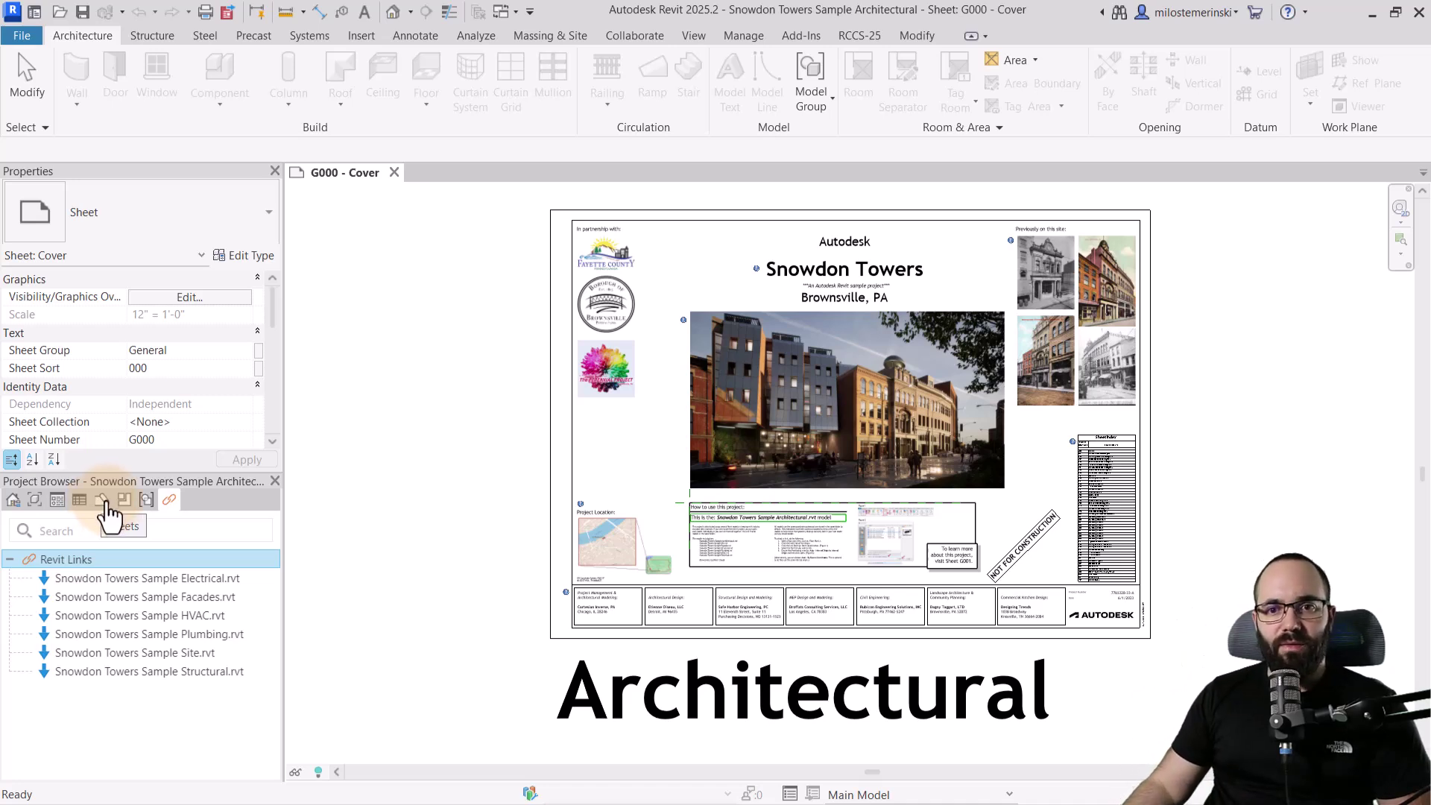
Switch between the sheets, schedules and legends filters, then restore the full tree with All
click(102, 500)
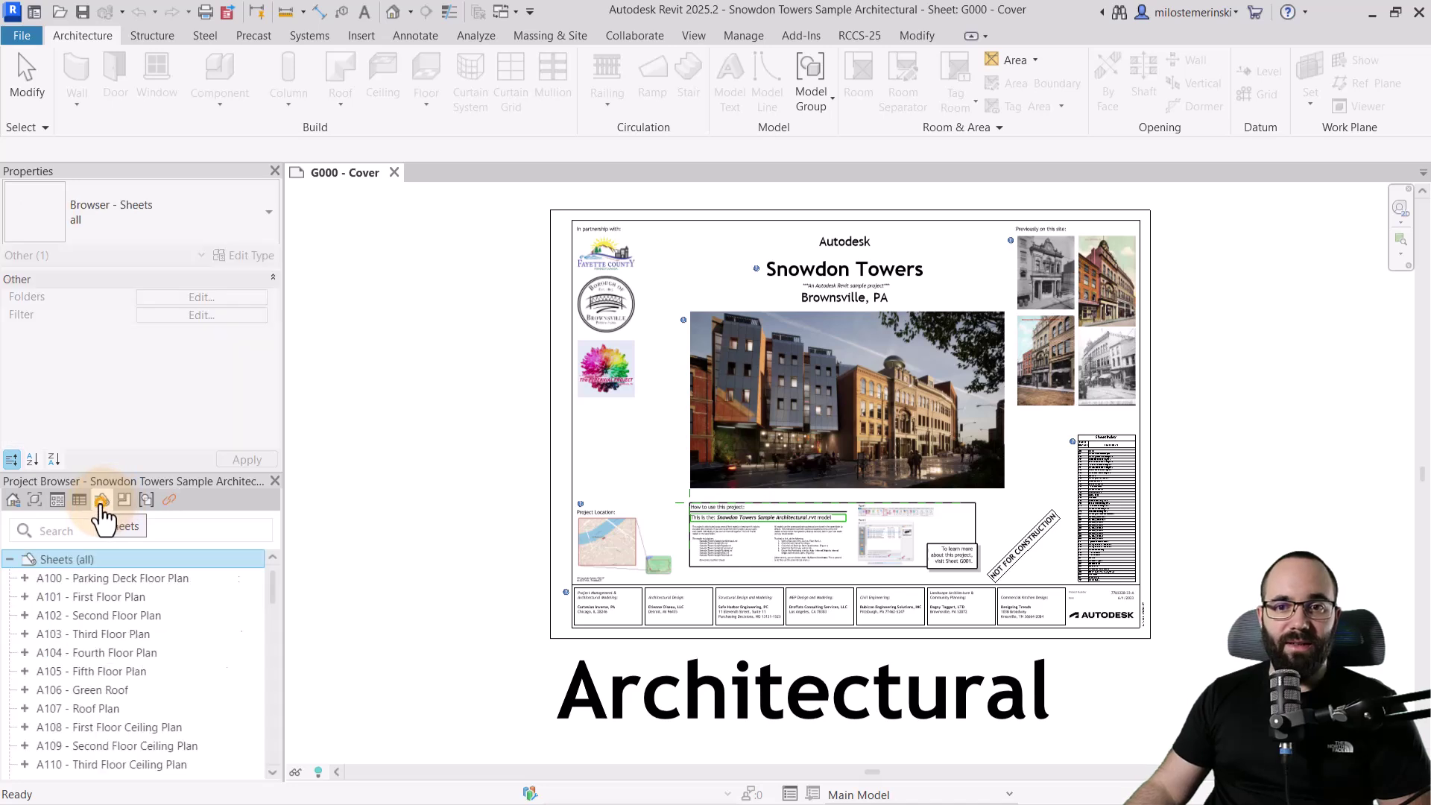
click(79, 500)
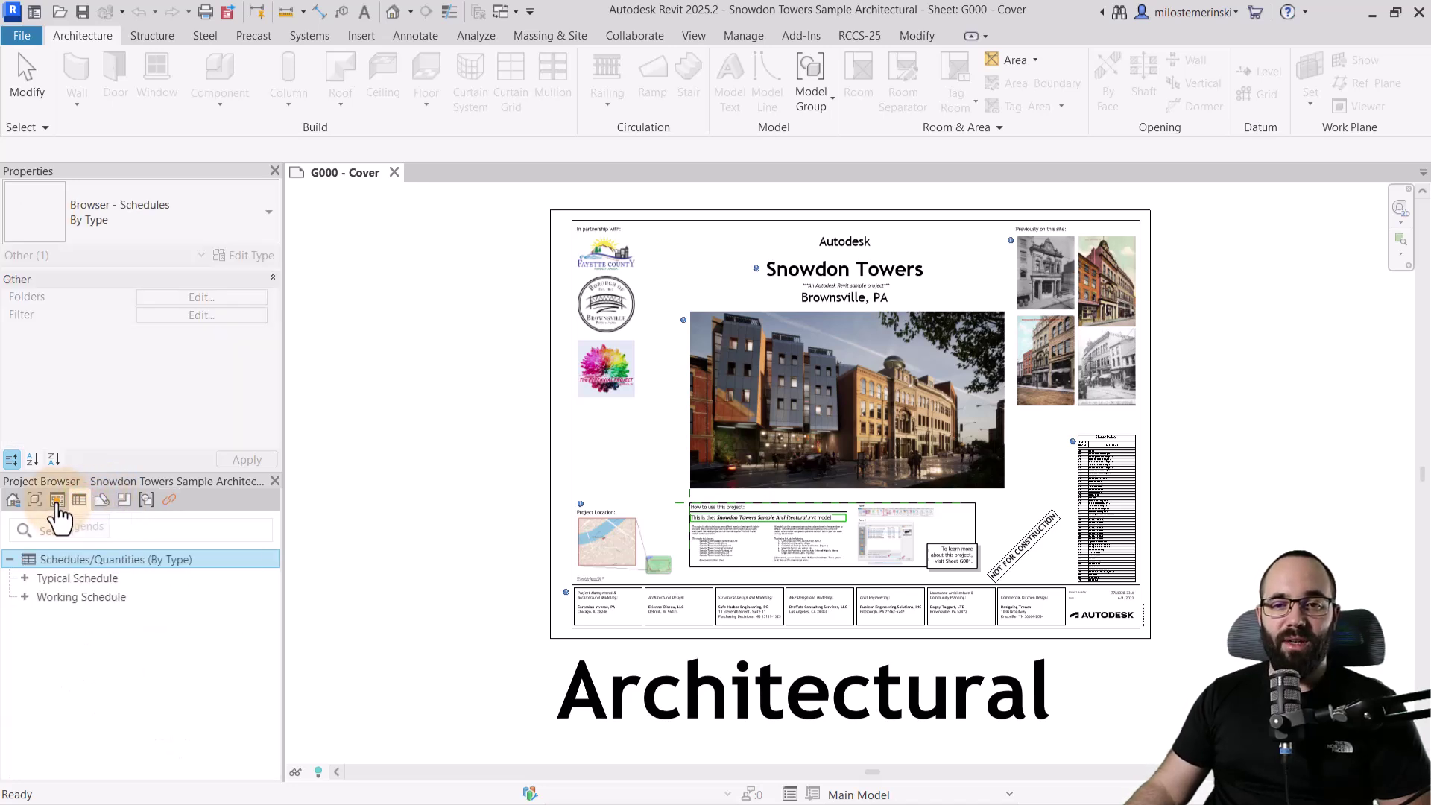
click(57, 500)
click(102, 500)
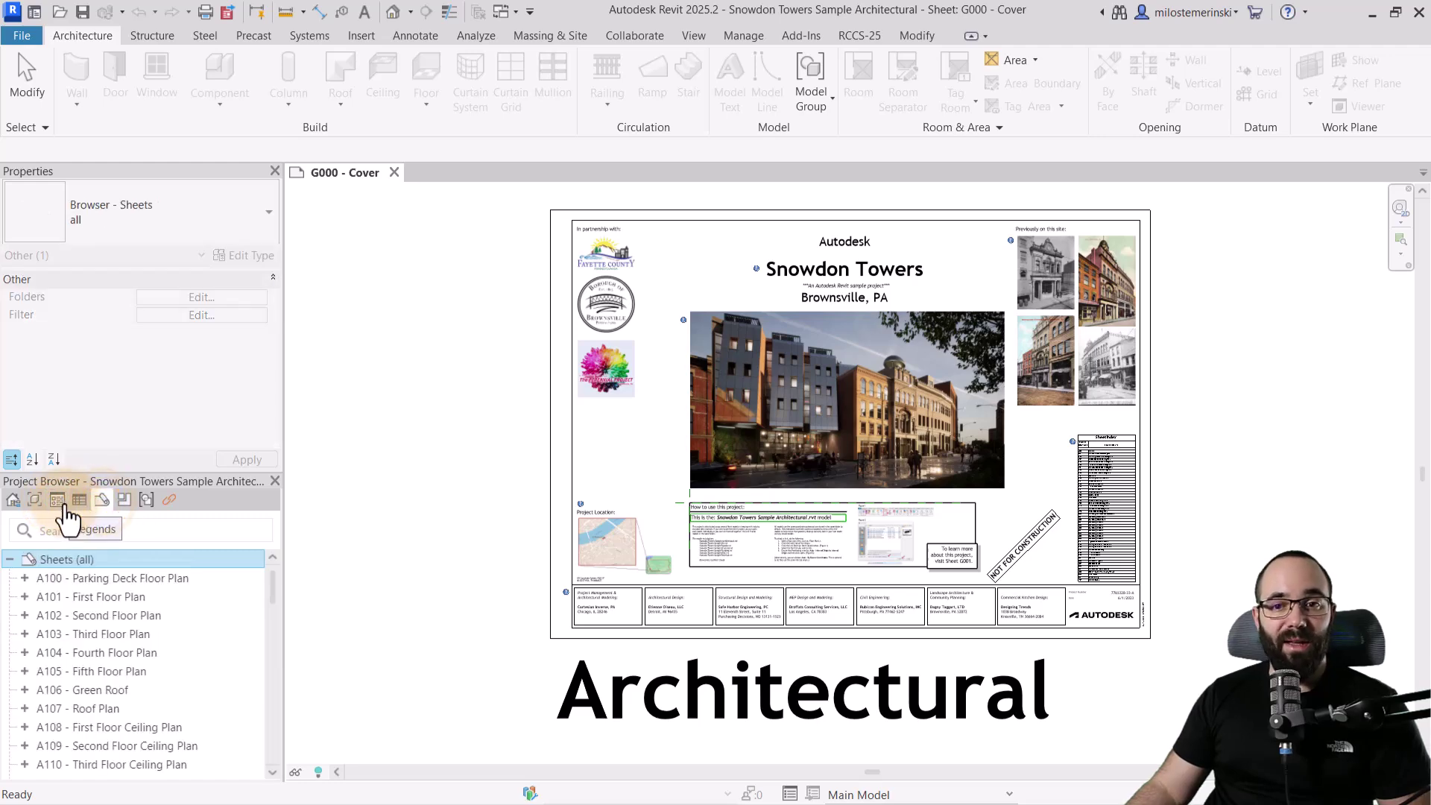
click(63, 505)
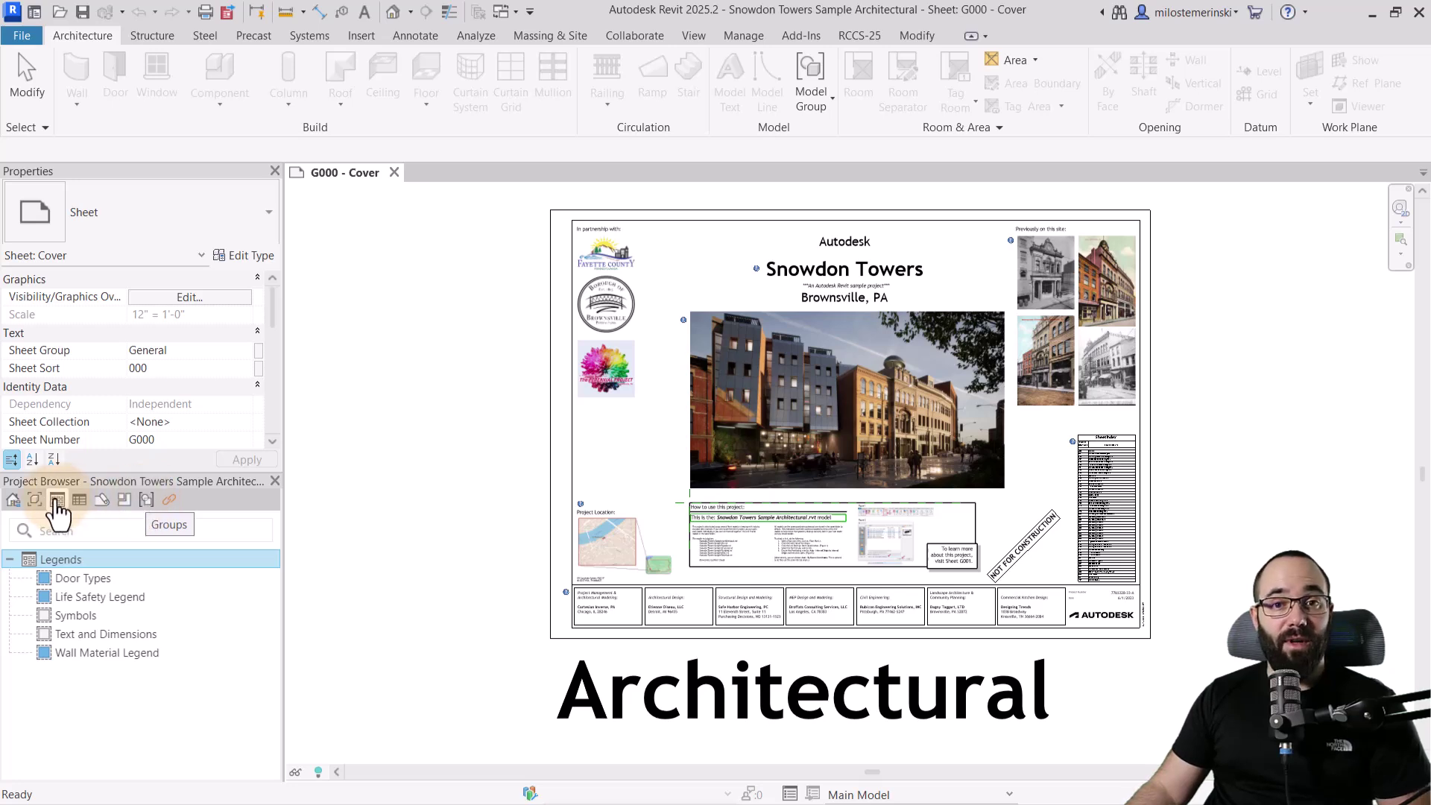
click(11, 500)
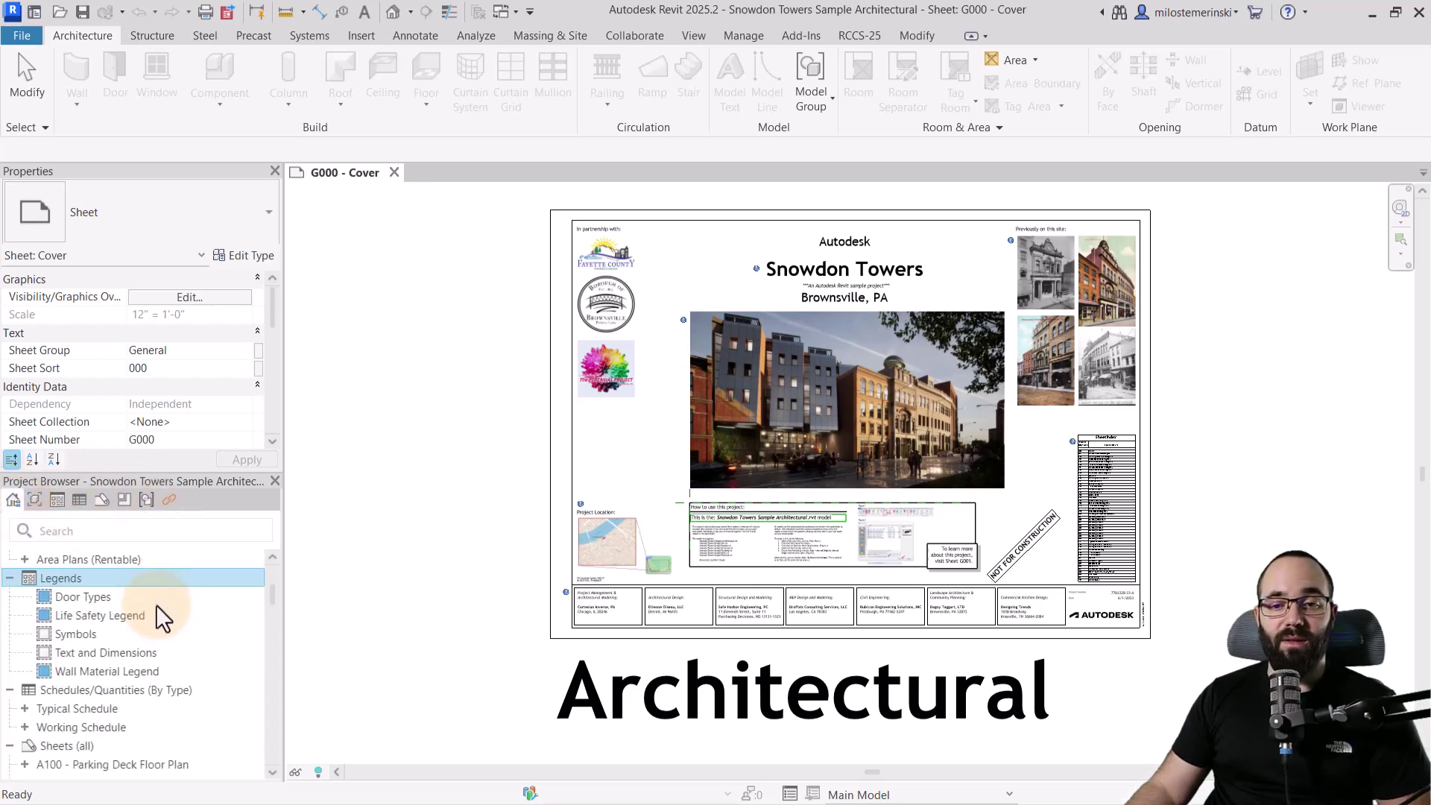
scroll(162, 629, down, 5)
scroll(163, 629, up, 15)
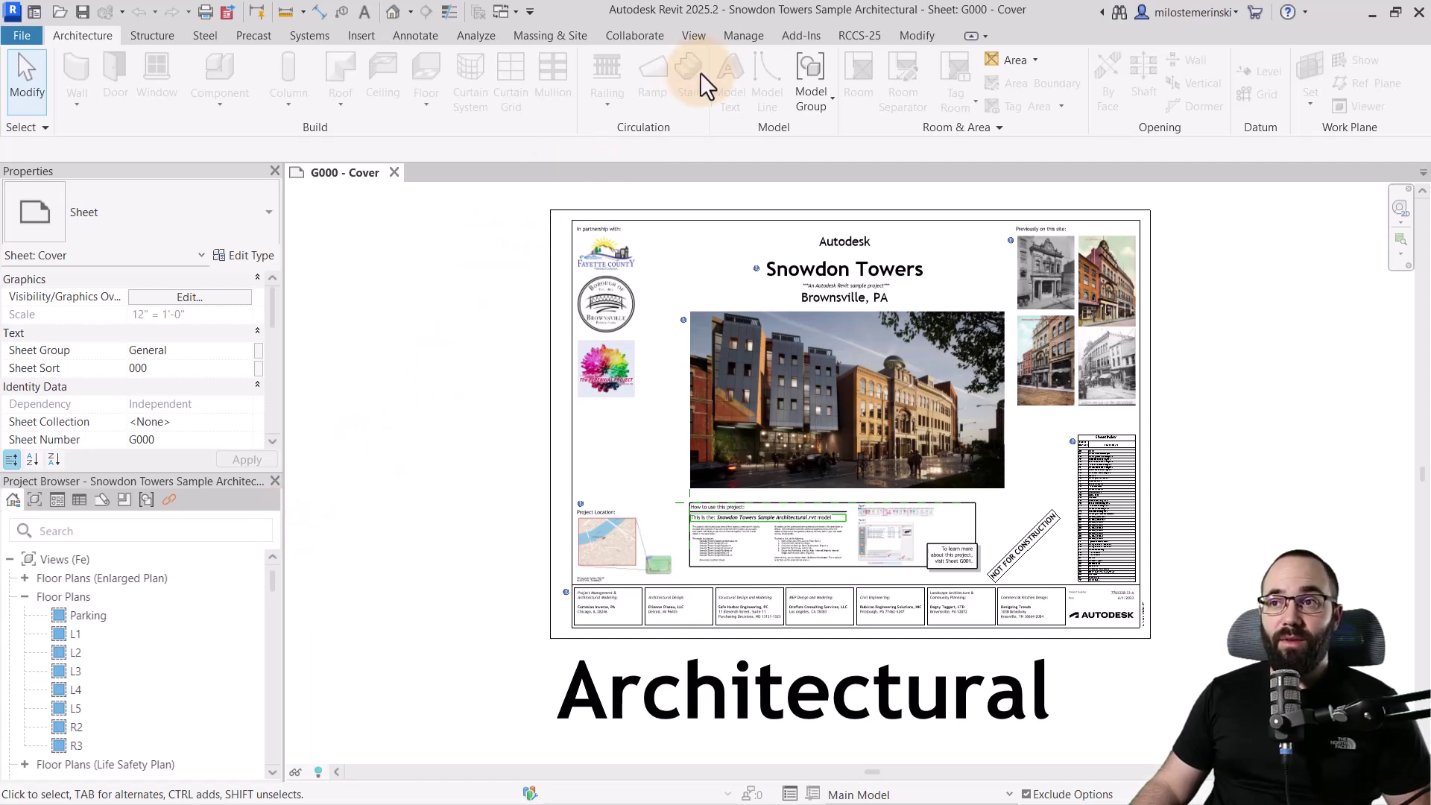
Open the Manage Links dialog from the Manage tab and move it up and left
click(732, 33)
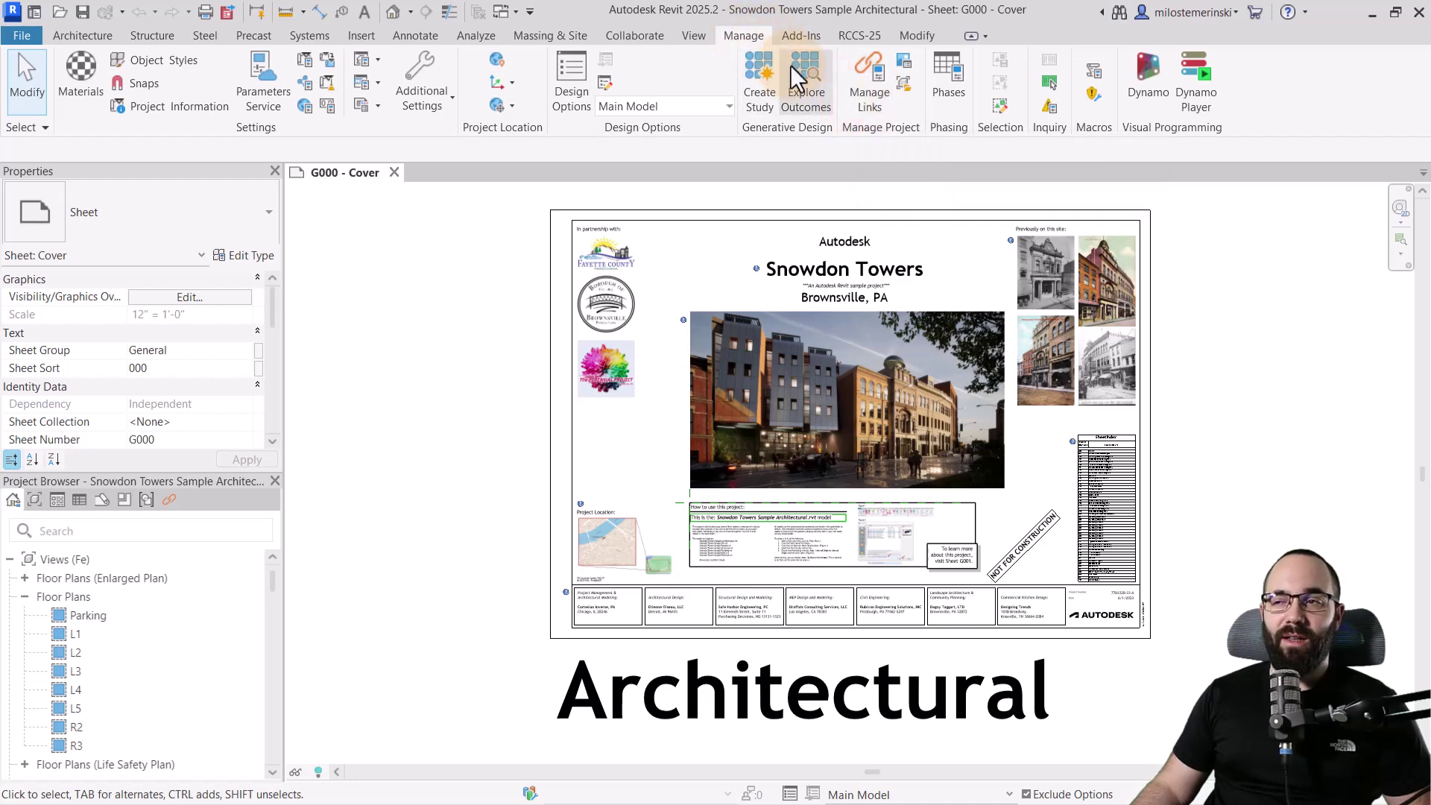
click(866, 99)
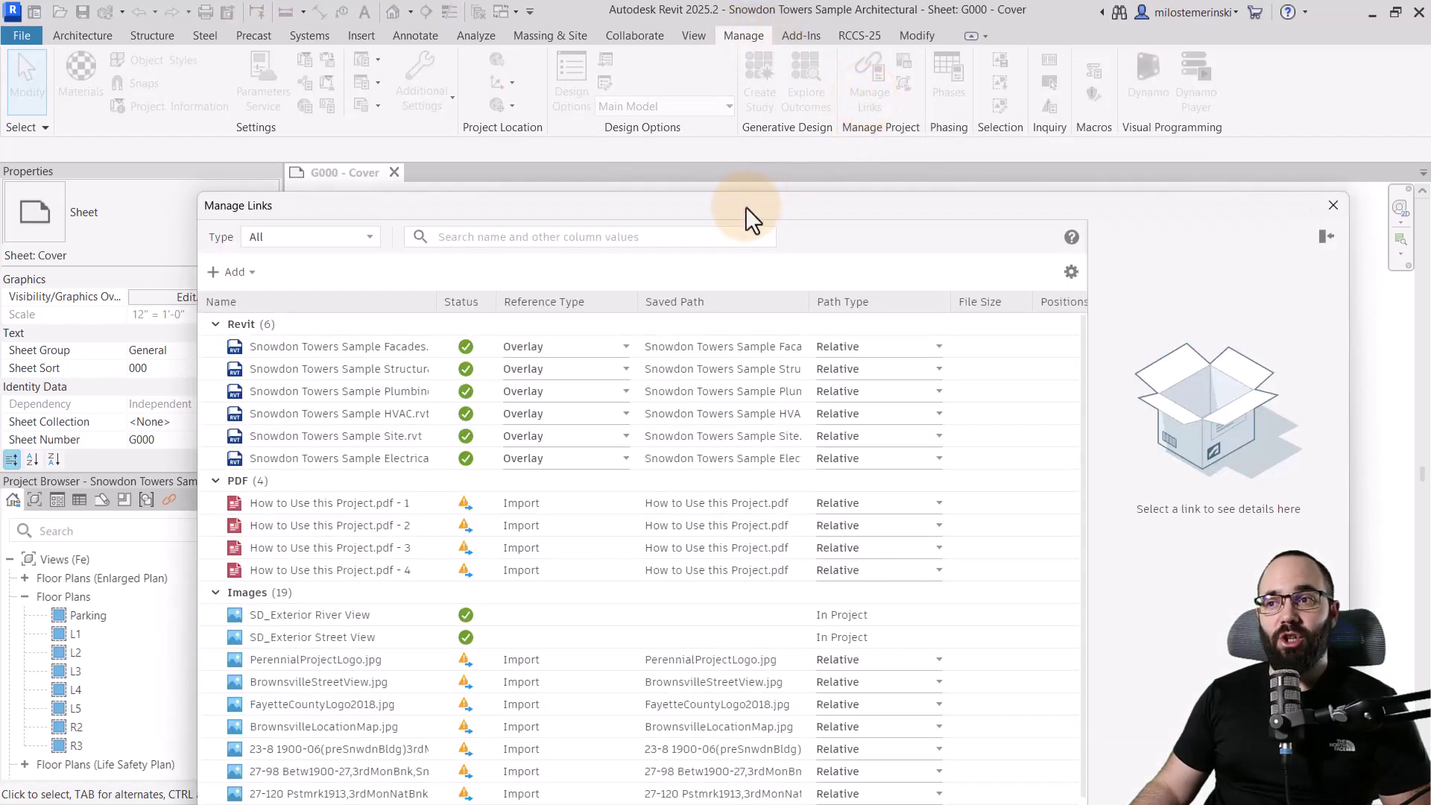
drag(745, 207, 660, 54)
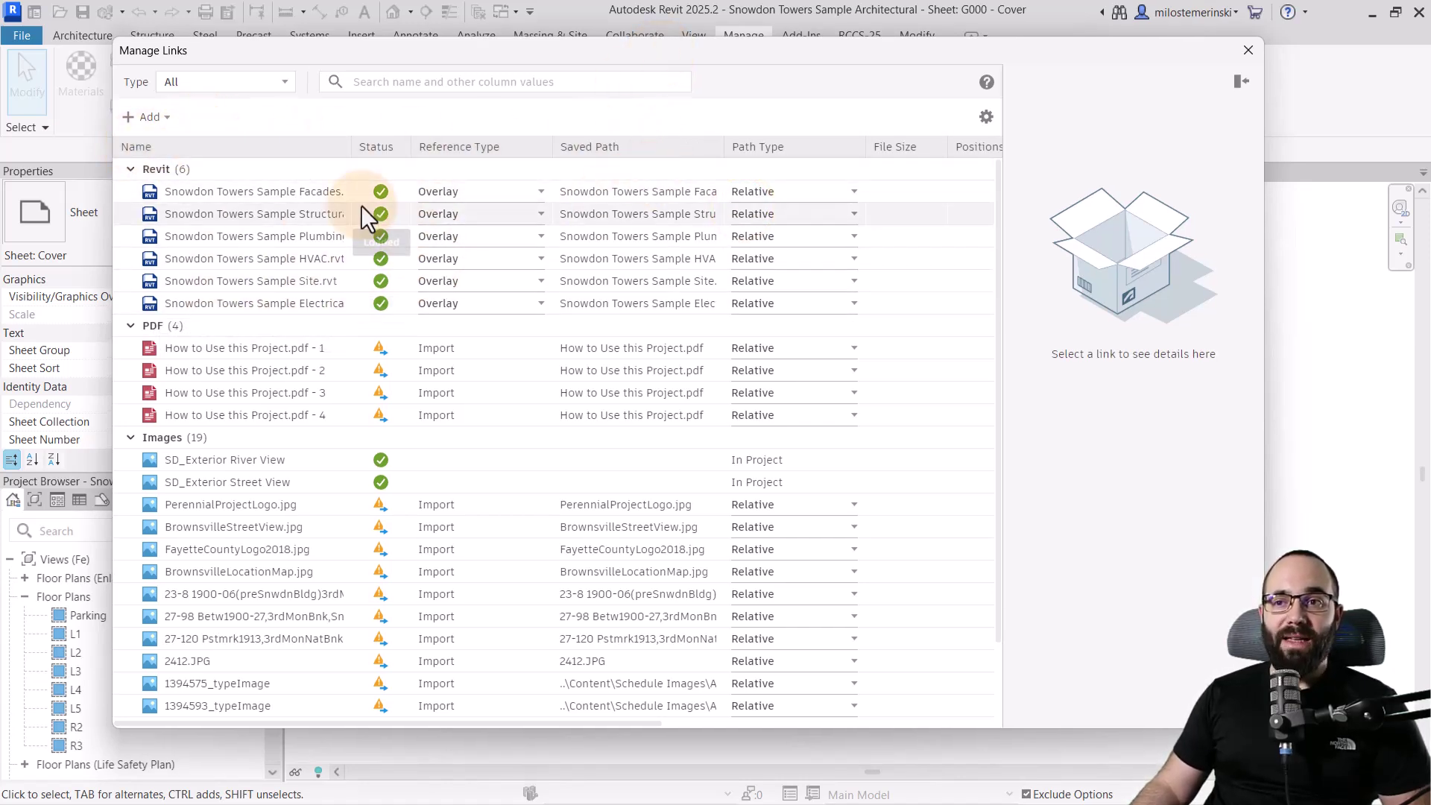
scroll(350, 224, down, 3)
scroll(311, 375, down, 1)
scroll(300, 391, up, 4)
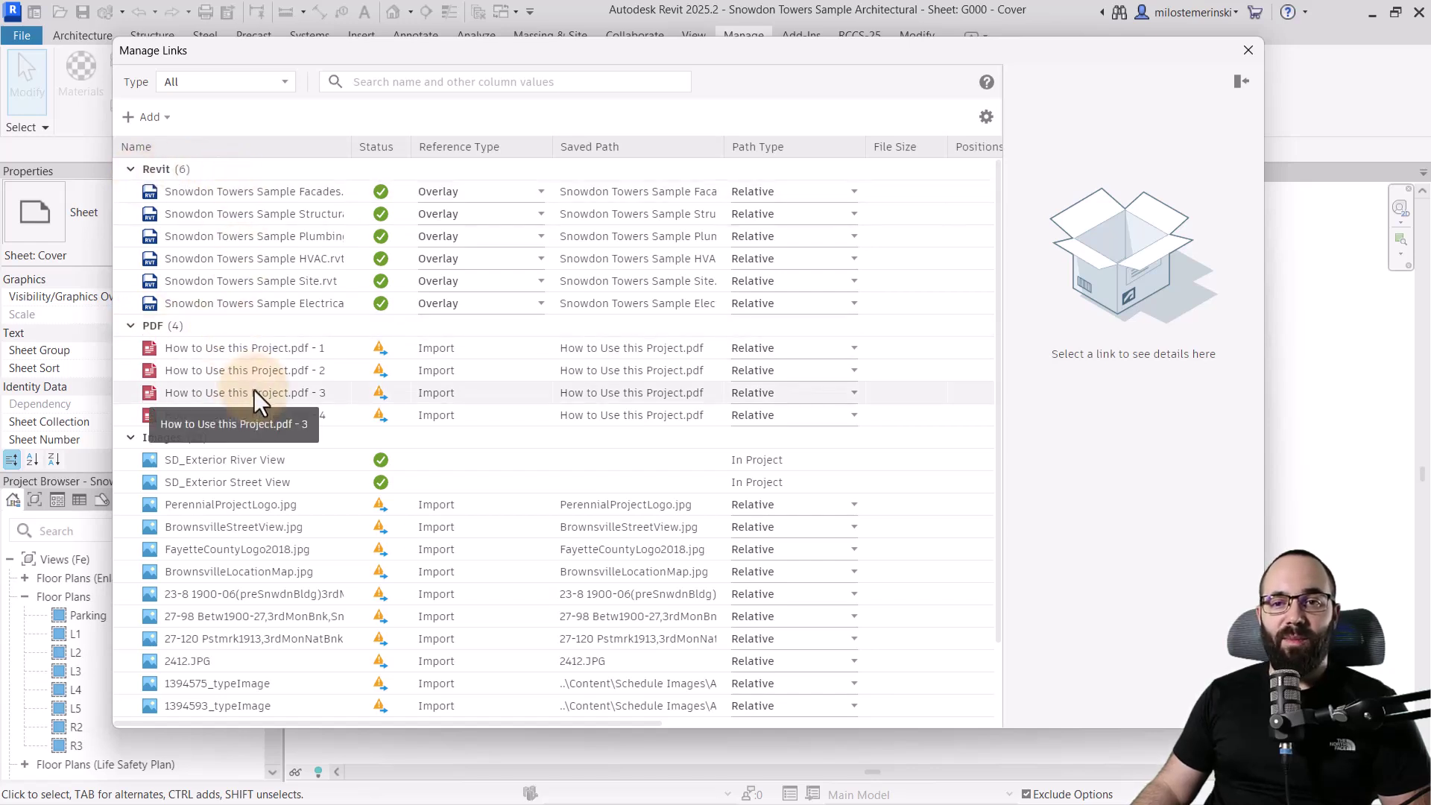
scroll(223, 389, down, 3)
scroll(239, 380, down, 1)
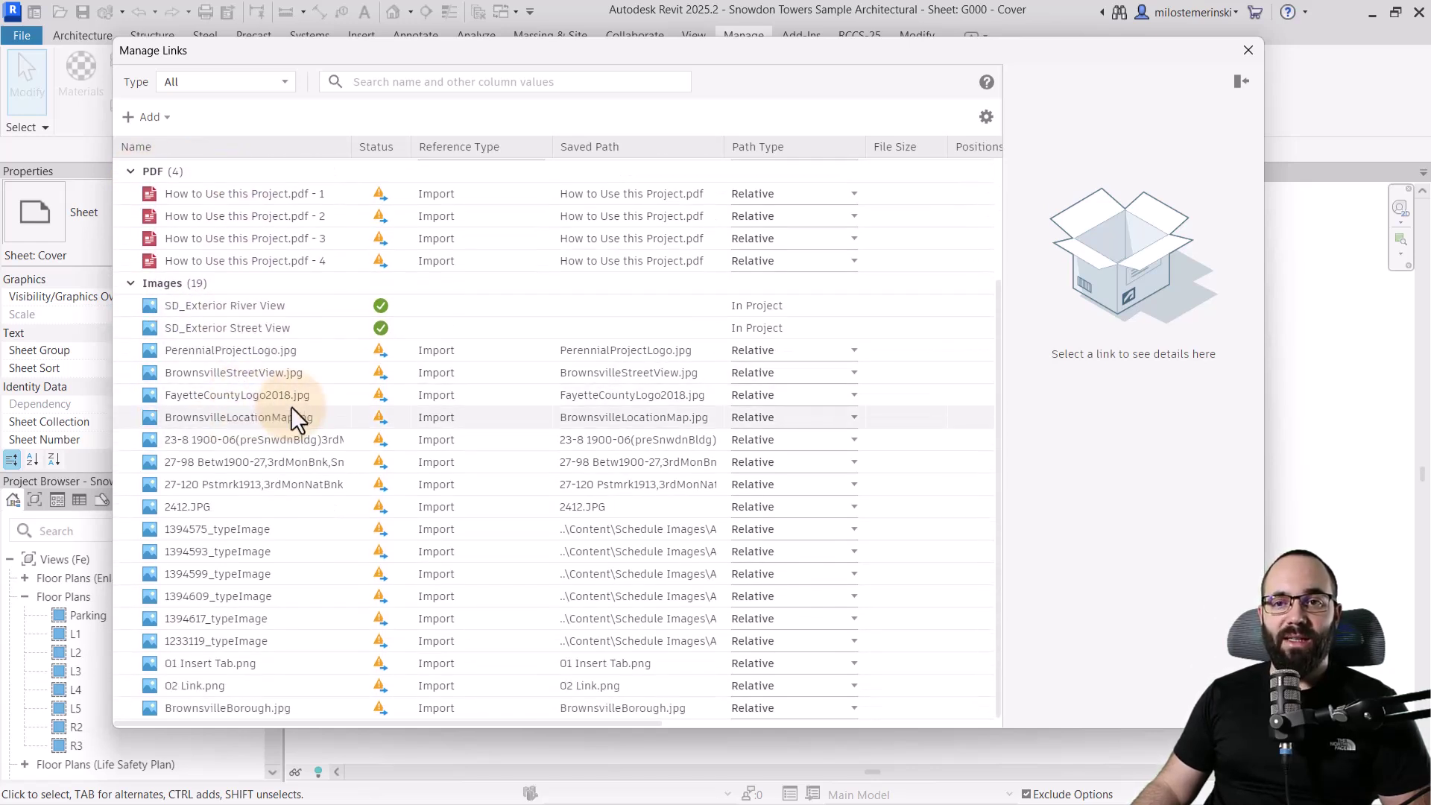
scroll(291, 414, up, 4)
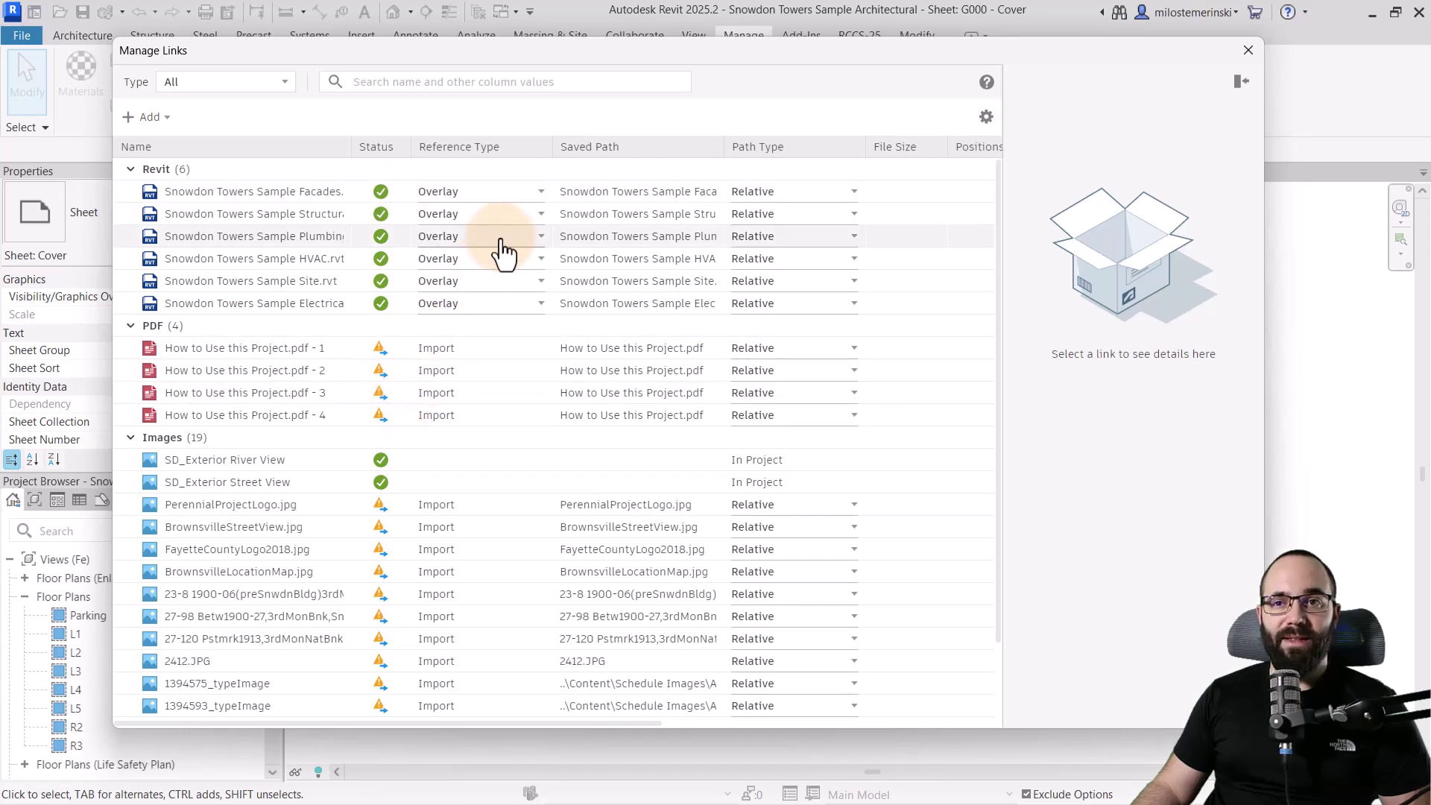
Keep the Facades link as Overlay with a Relative path, and select it to view details
click(520, 192)
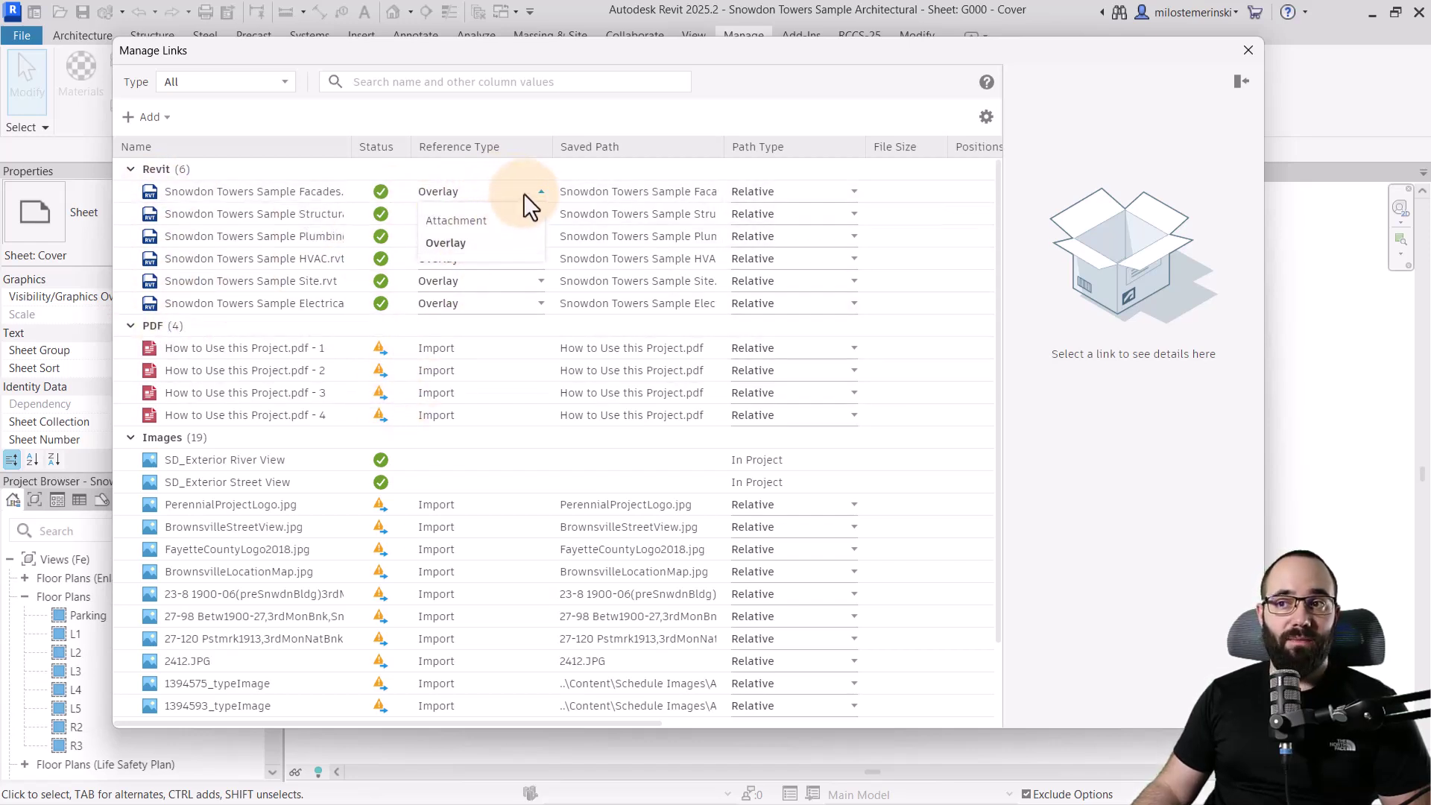
click(524, 192)
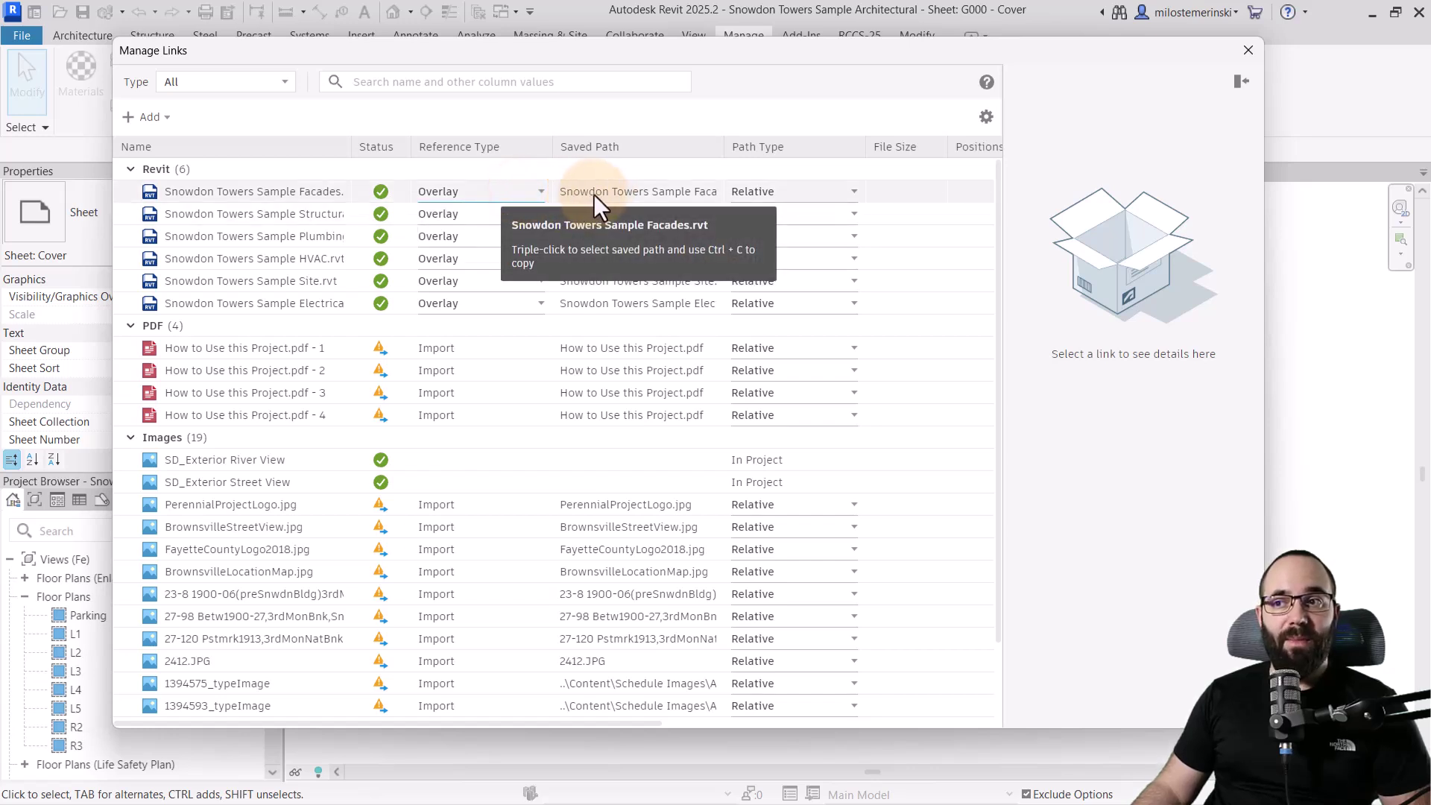
click(785, 193)
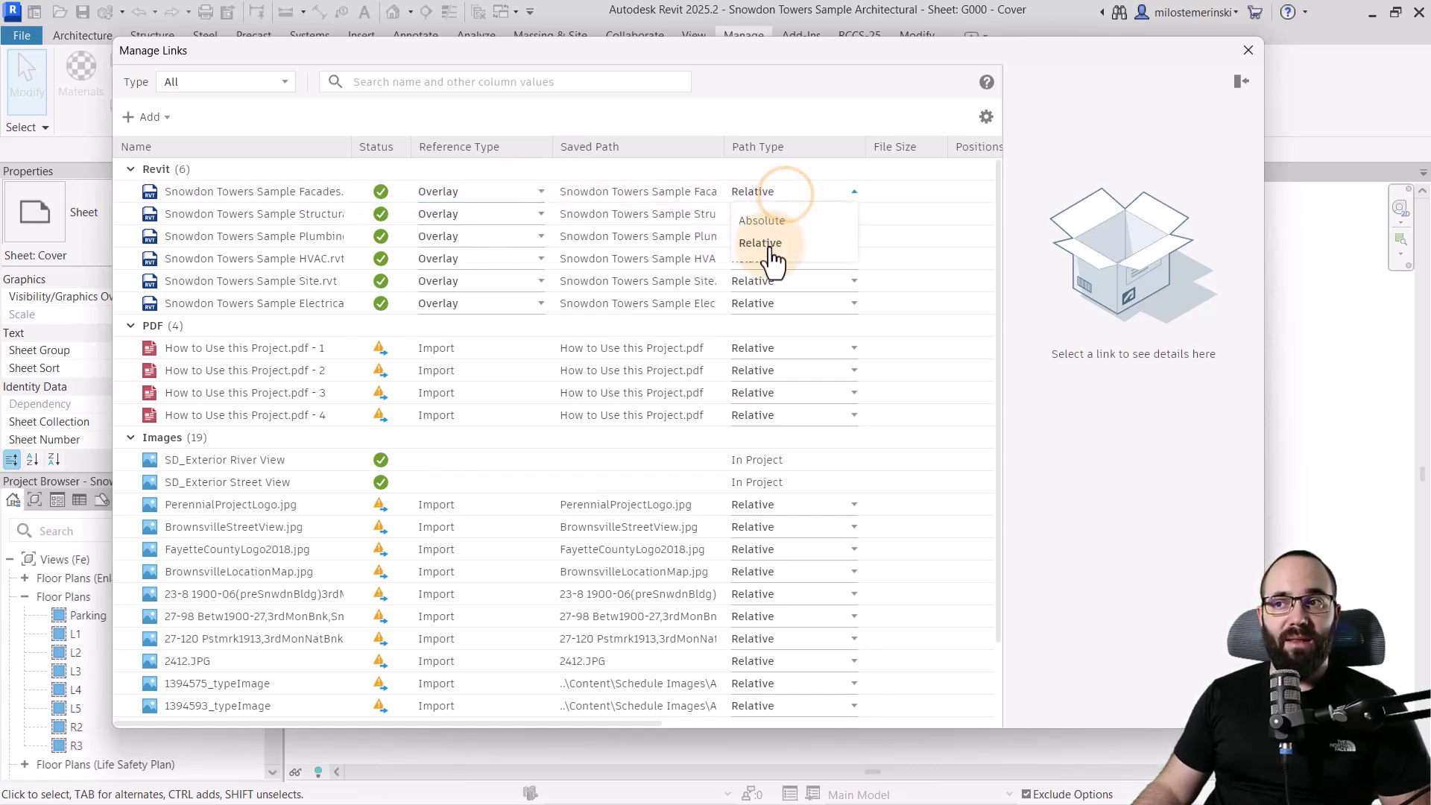
click(807, 193)
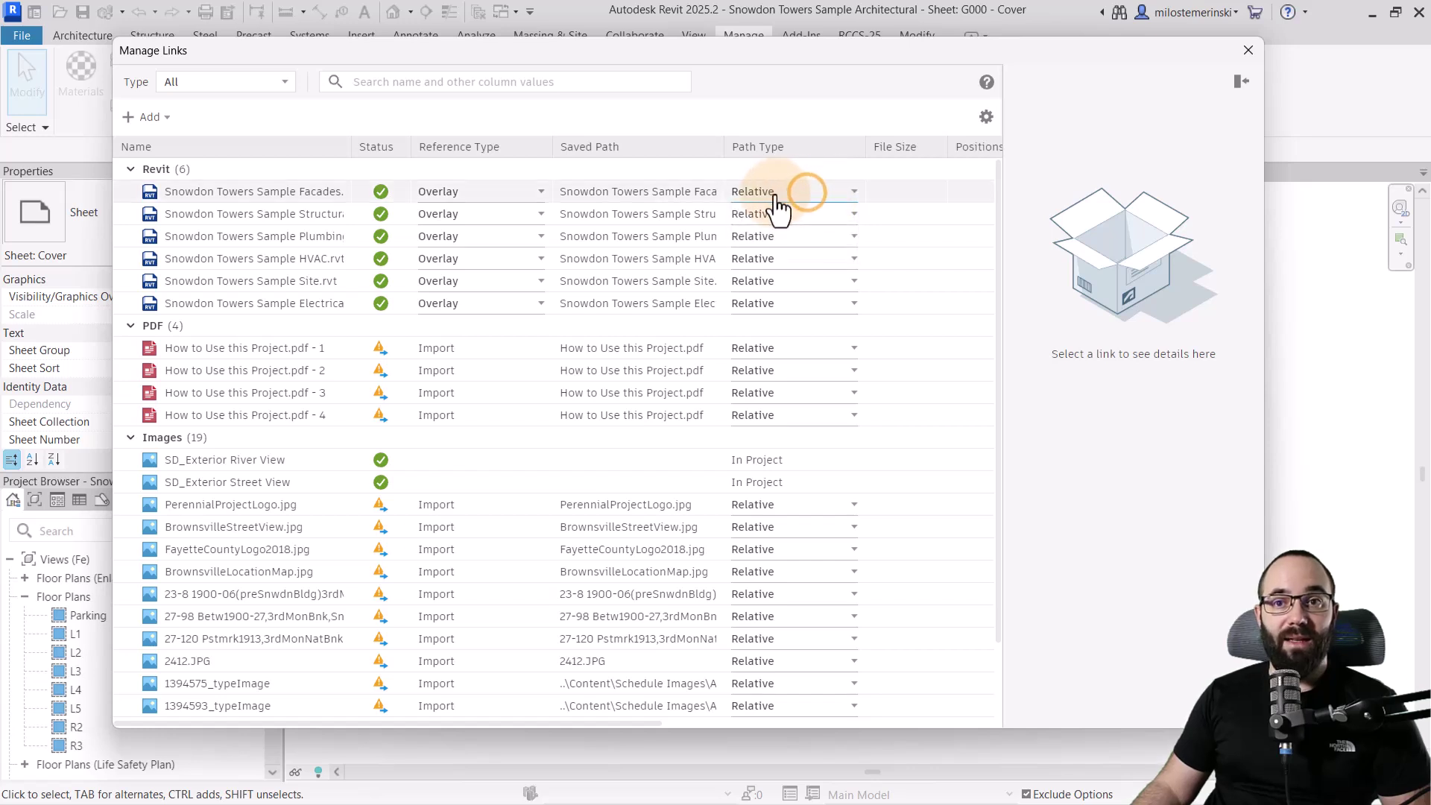
click(170, 191)
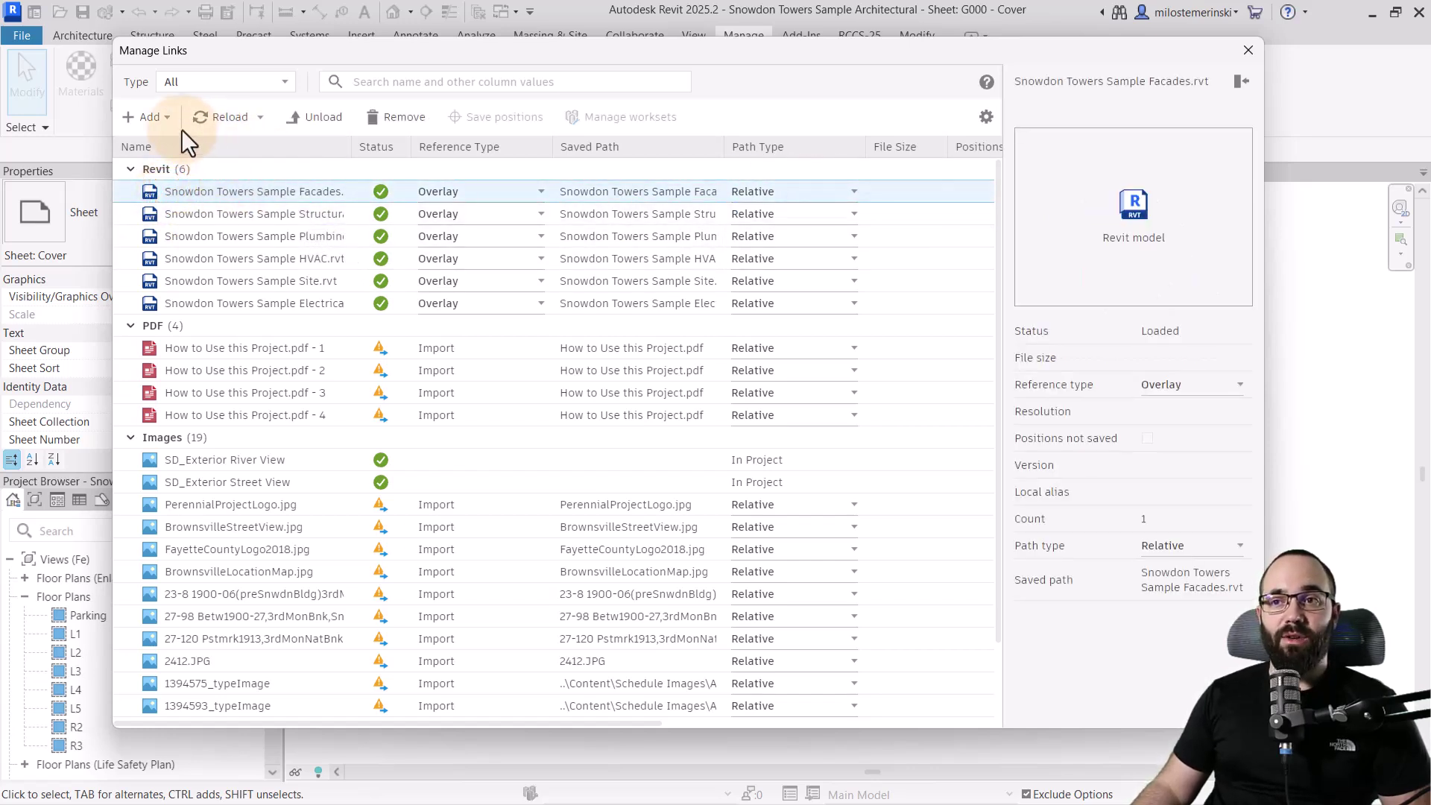
Browse the Reload and Add menus, then show details of How to Use this Project.pdf - 2
click(201, 132)
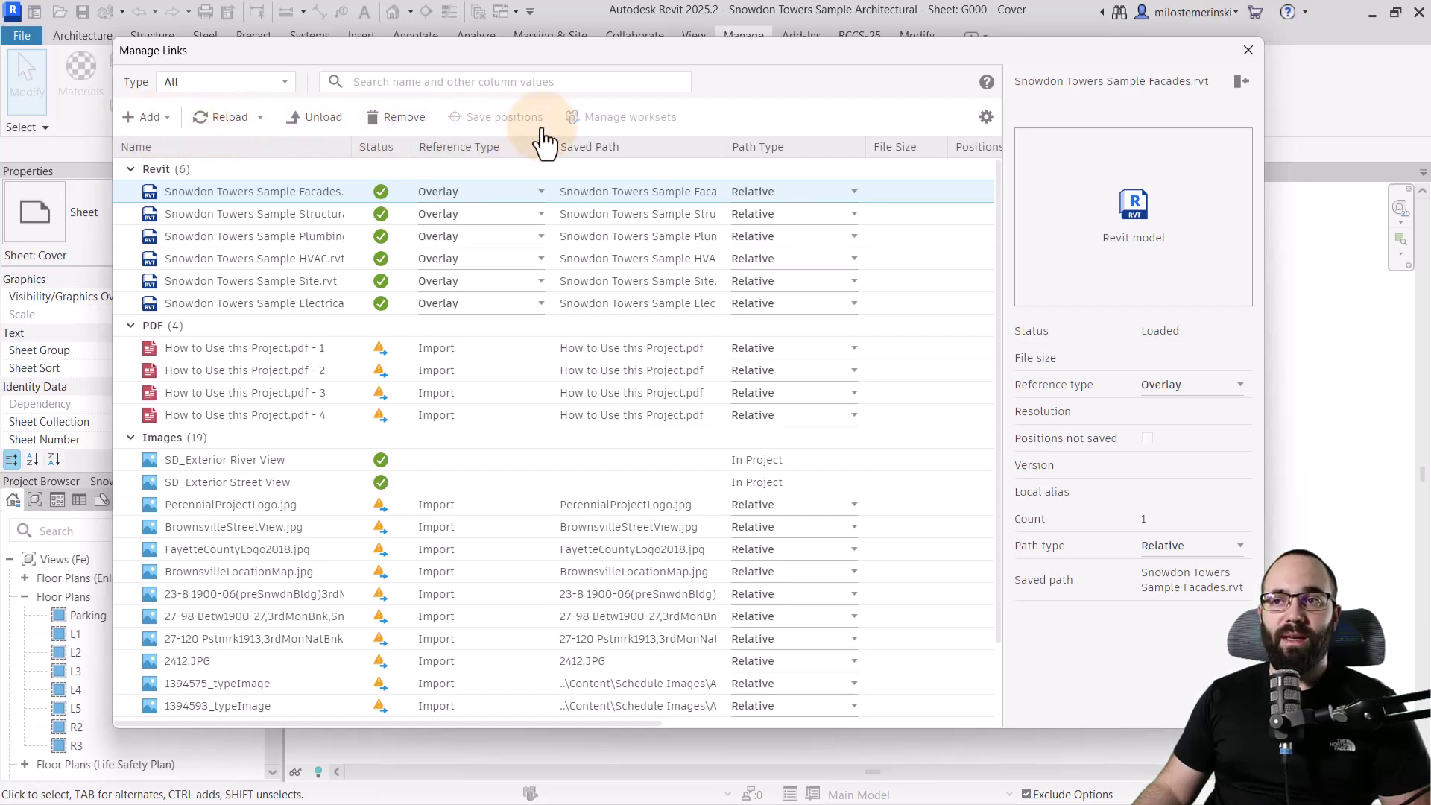
click(261, 118)
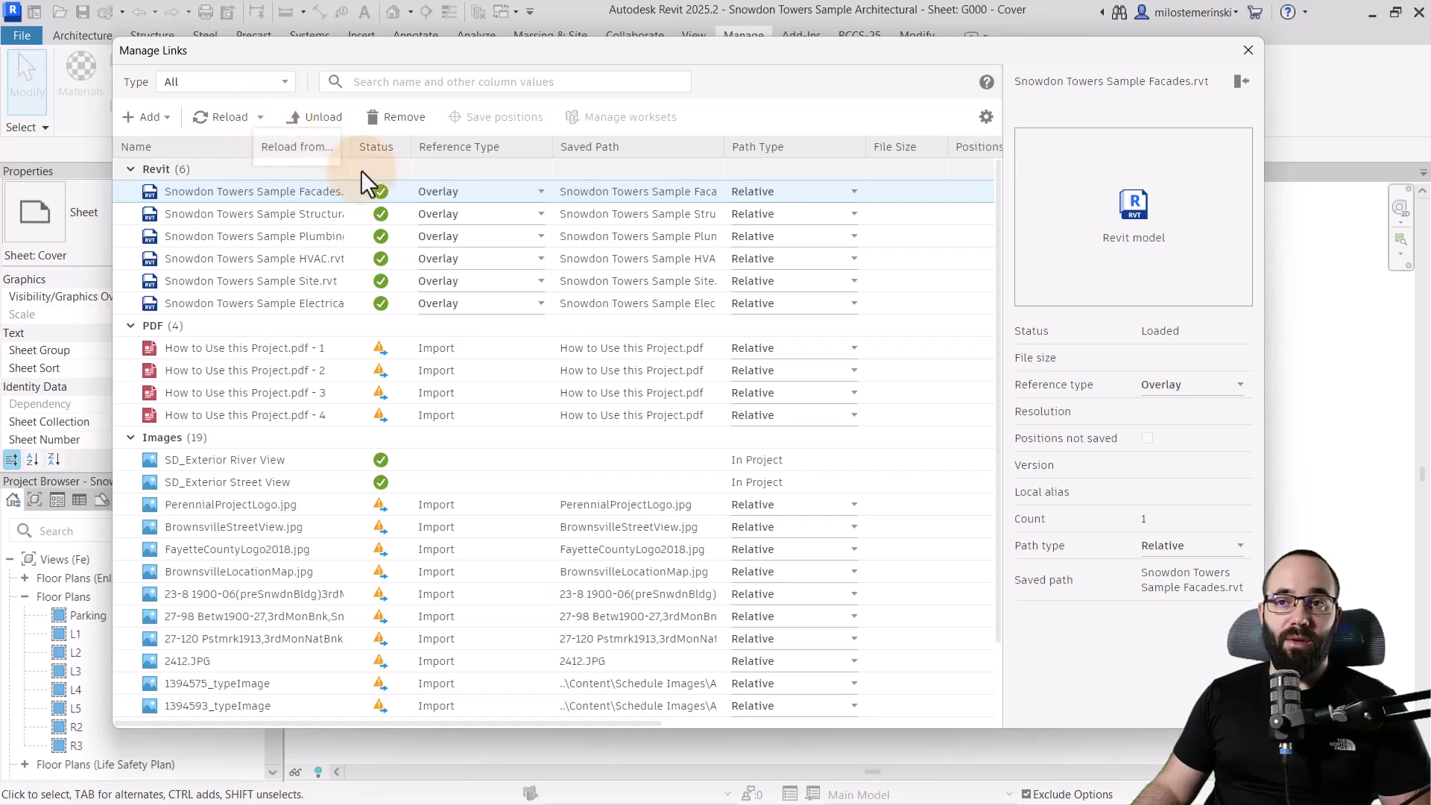
click(414, 126)
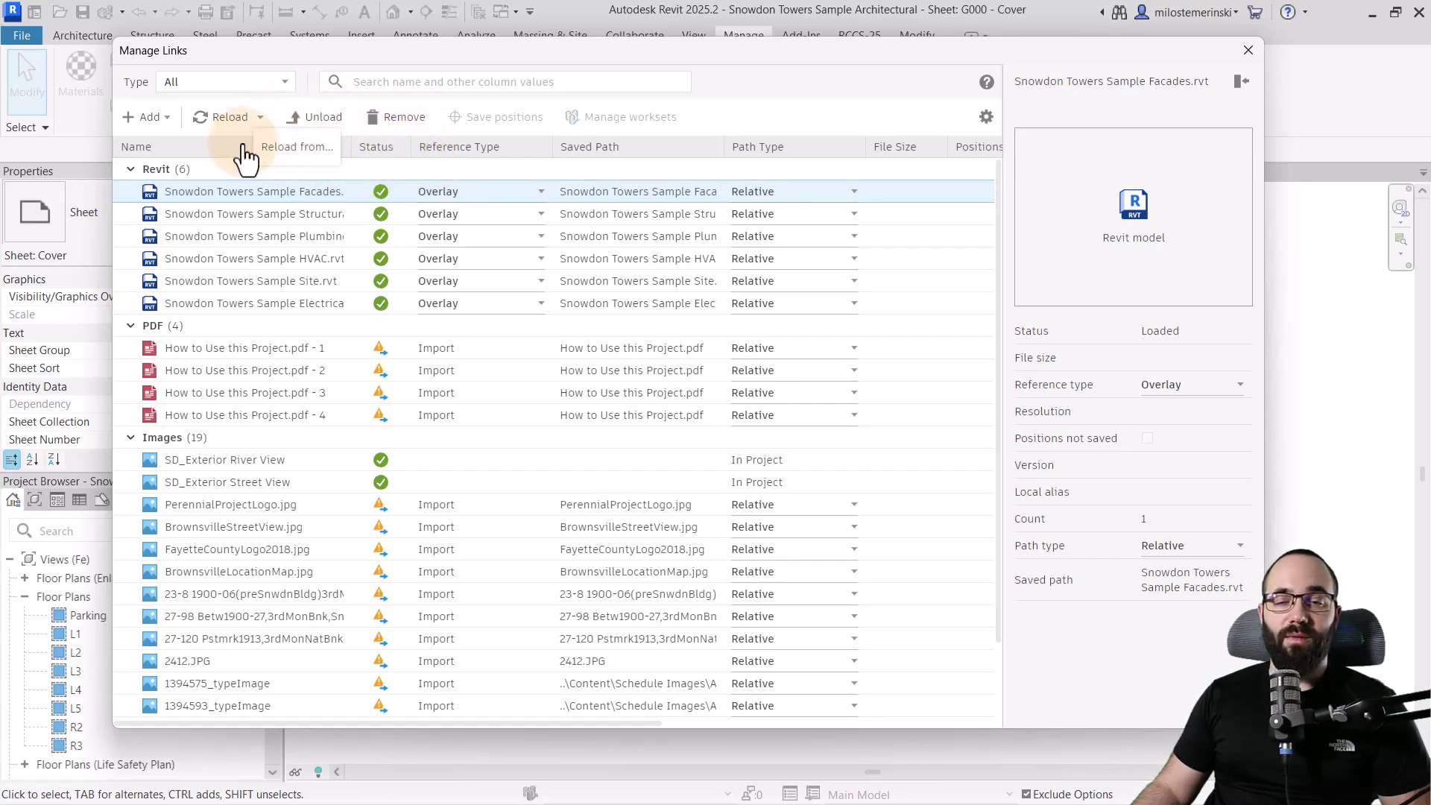
click(166, 118)
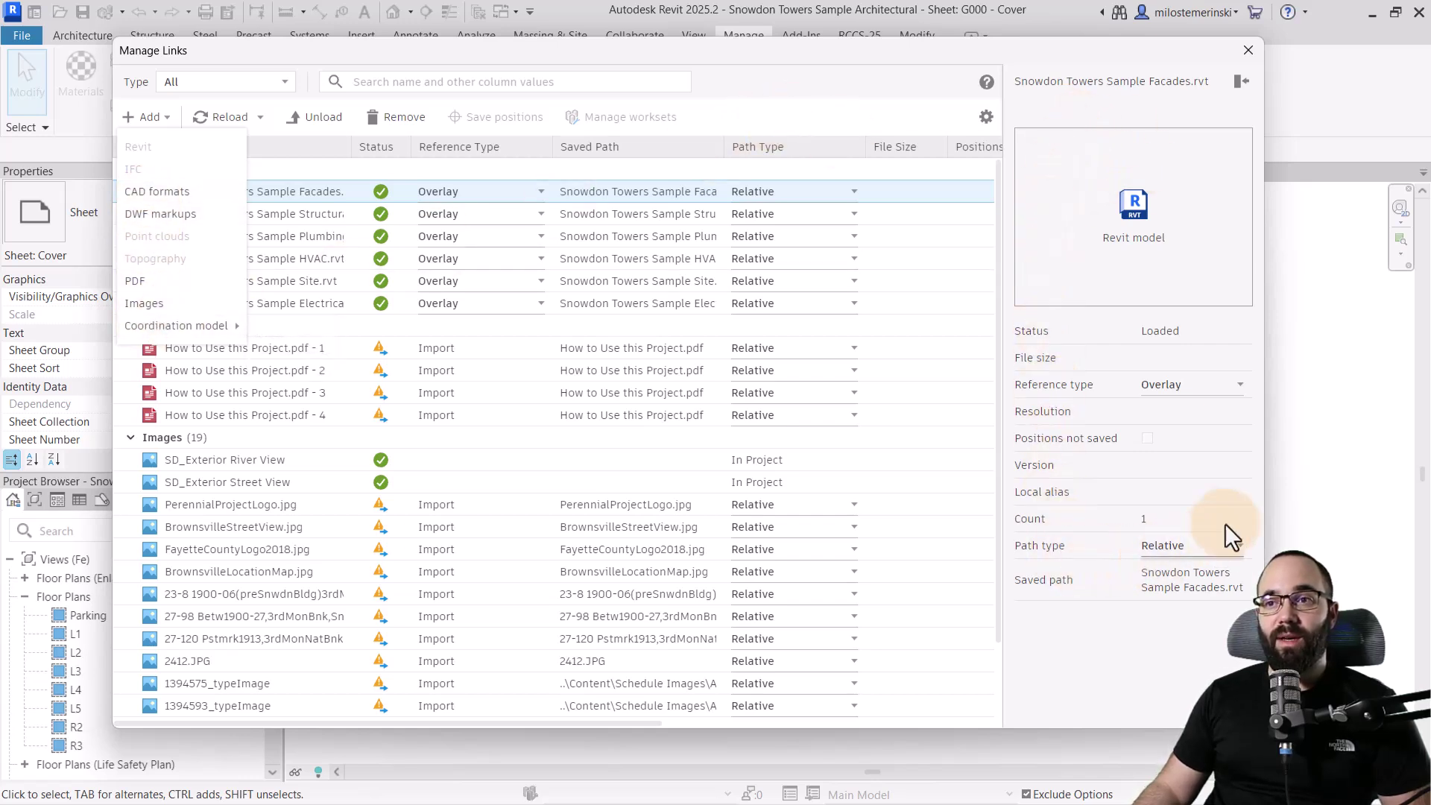
click(278, 369)
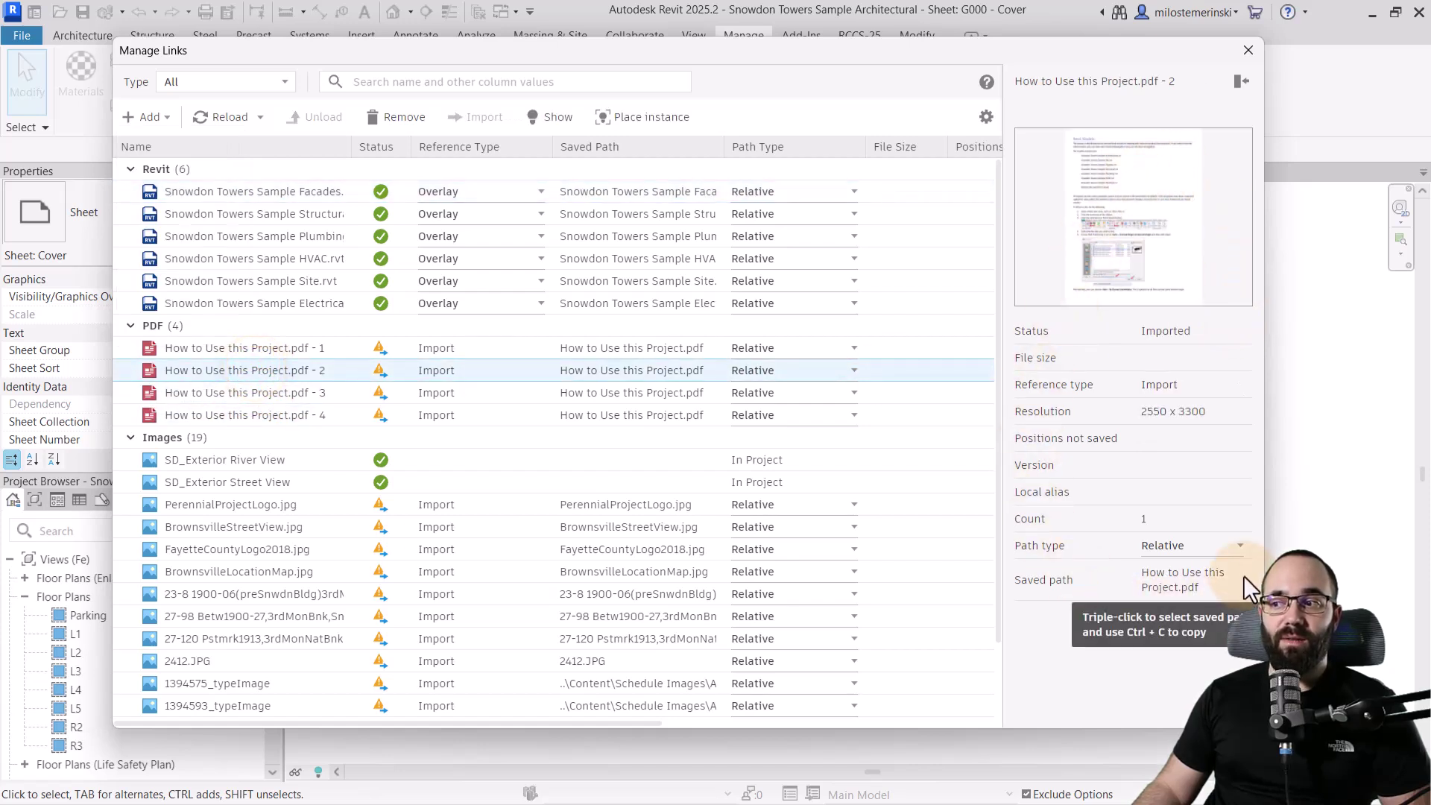
click(772, 368)
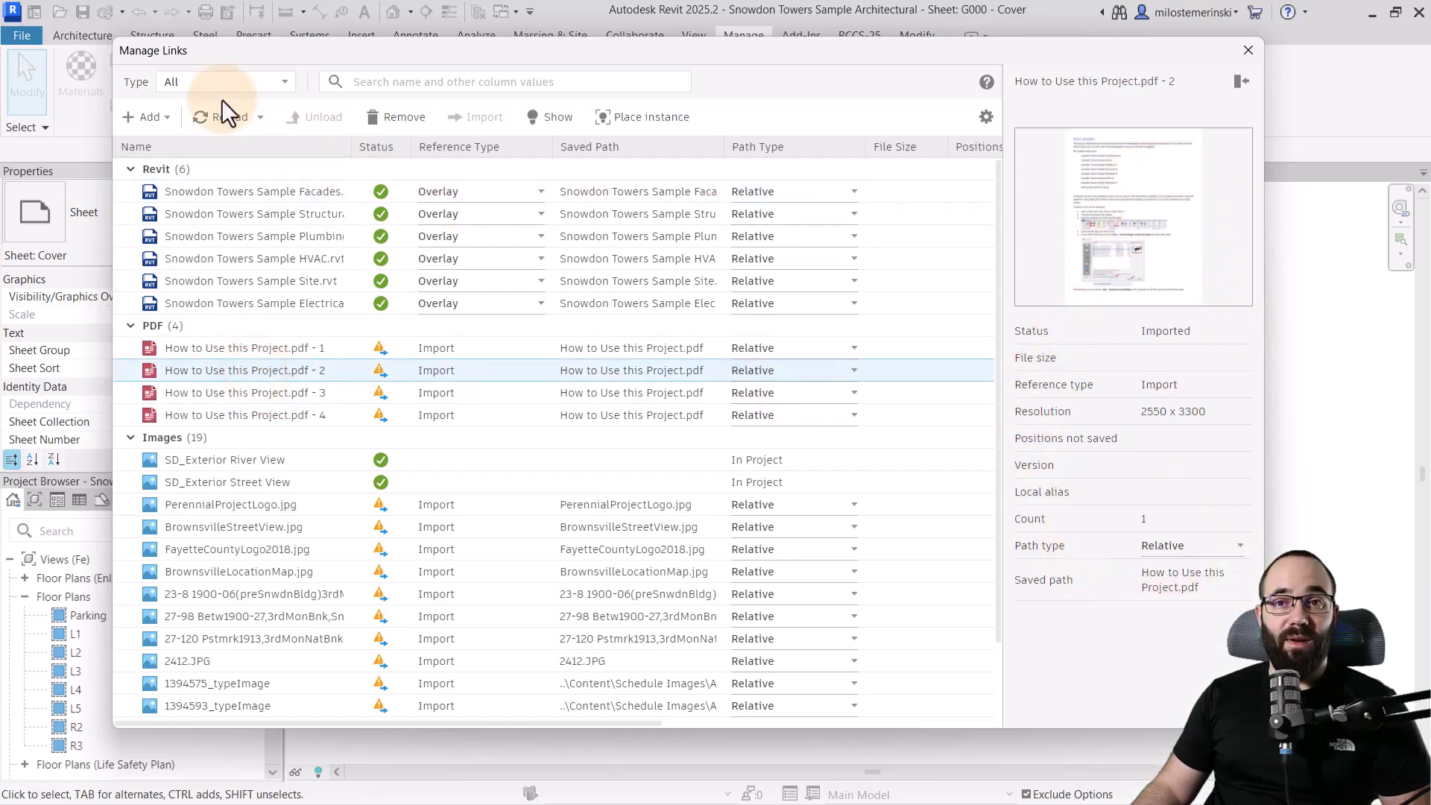
Filter the links list to Revit links, then PDF links, then back to all types
click(200, 84)
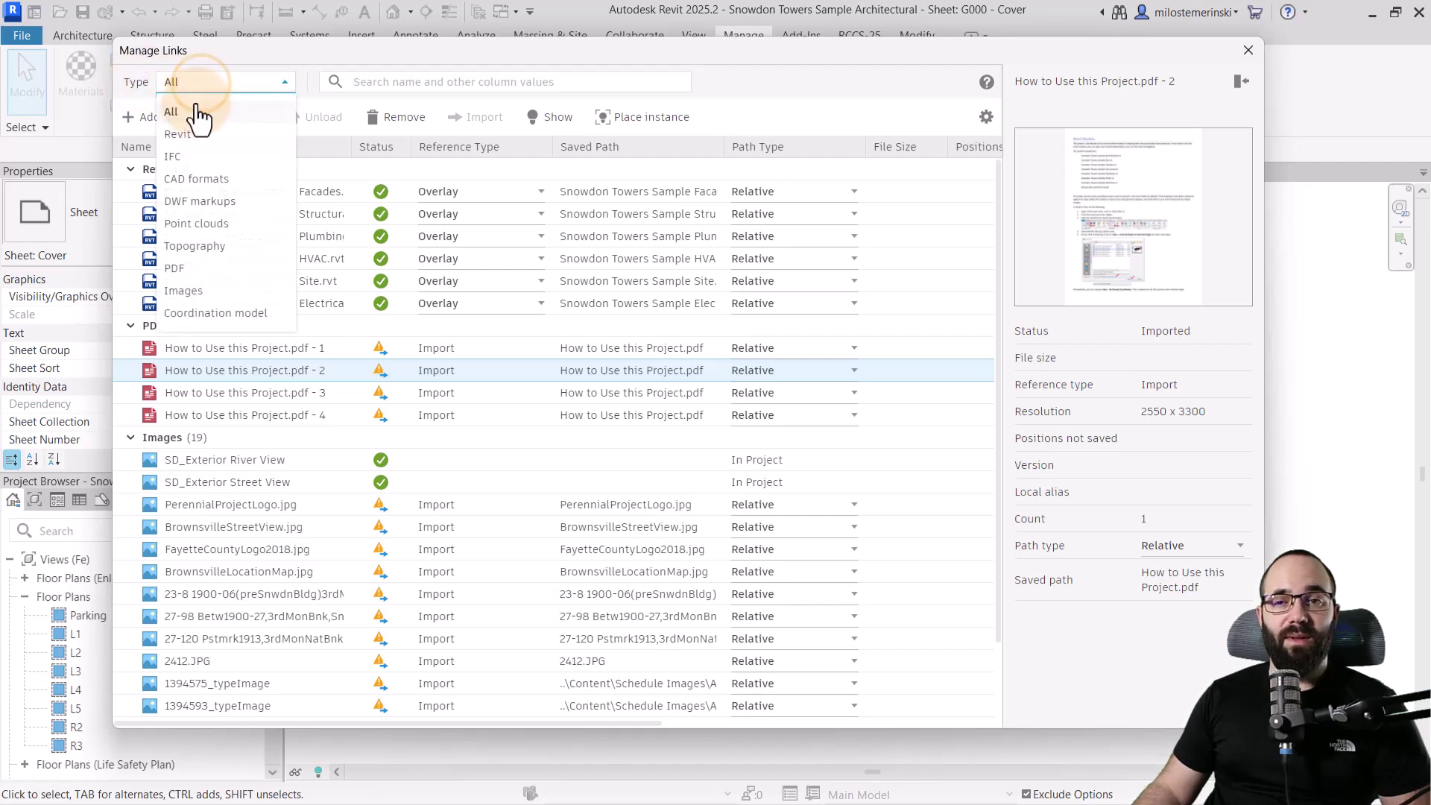
click(188, 136)
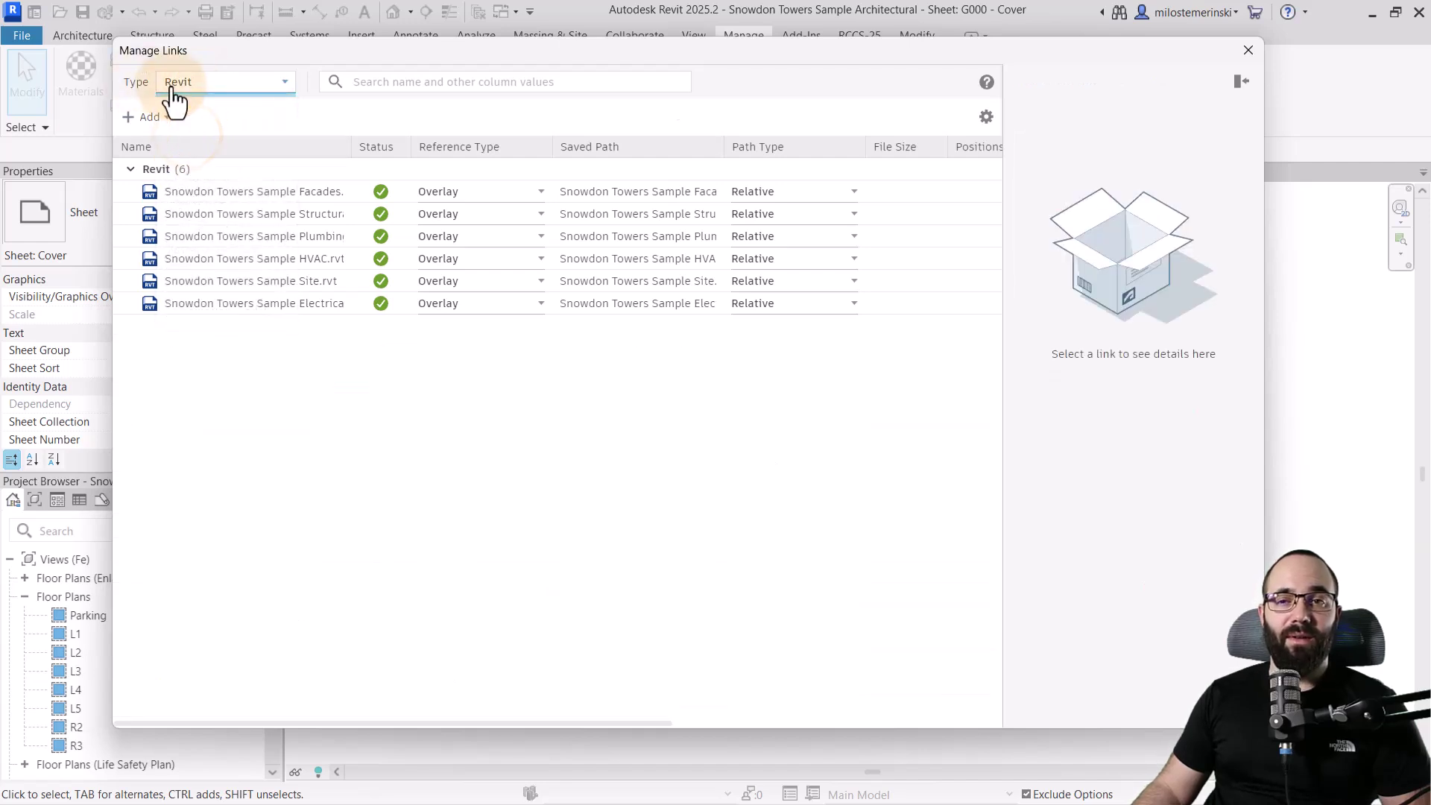
click(175, 85)
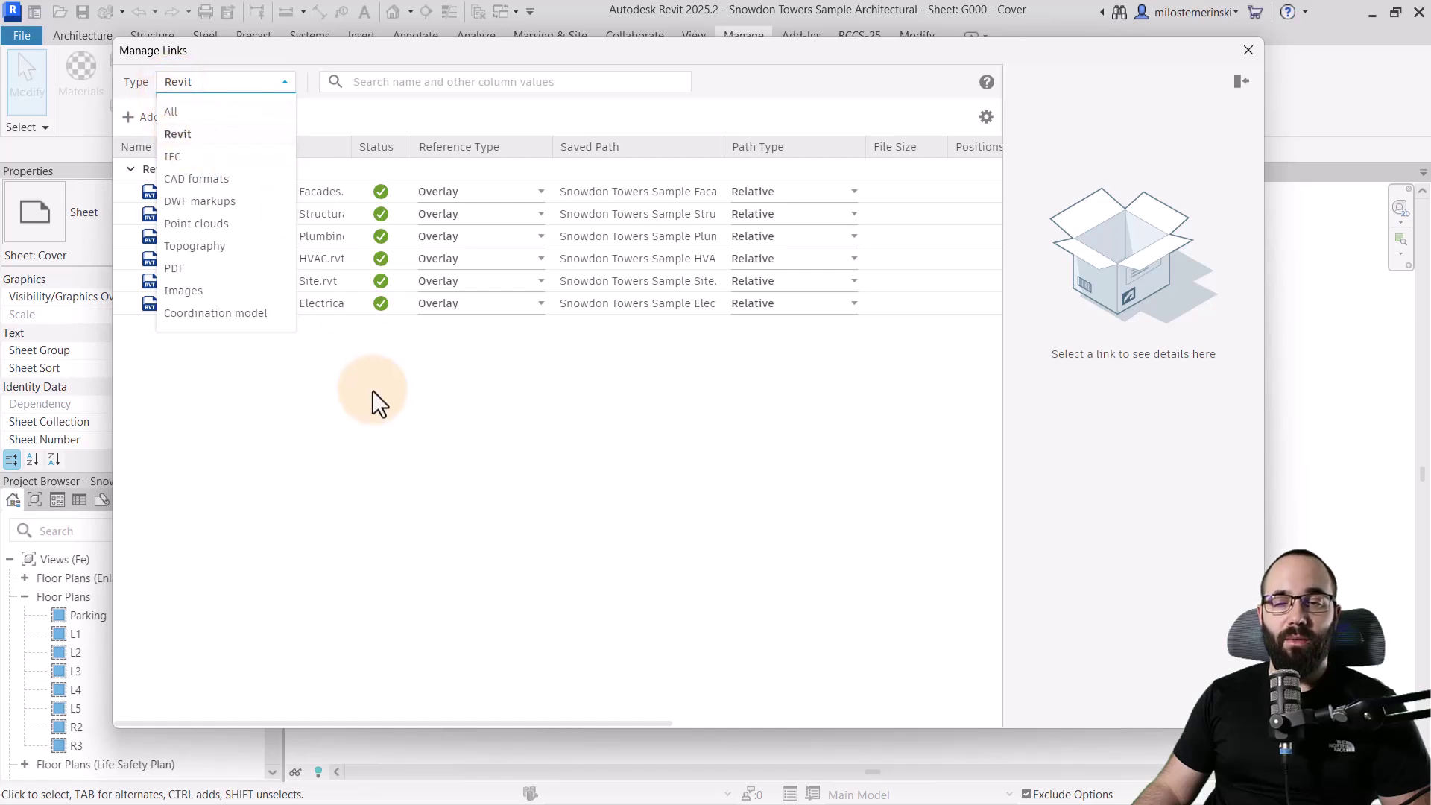
click(342, 122)
click(238, 83)
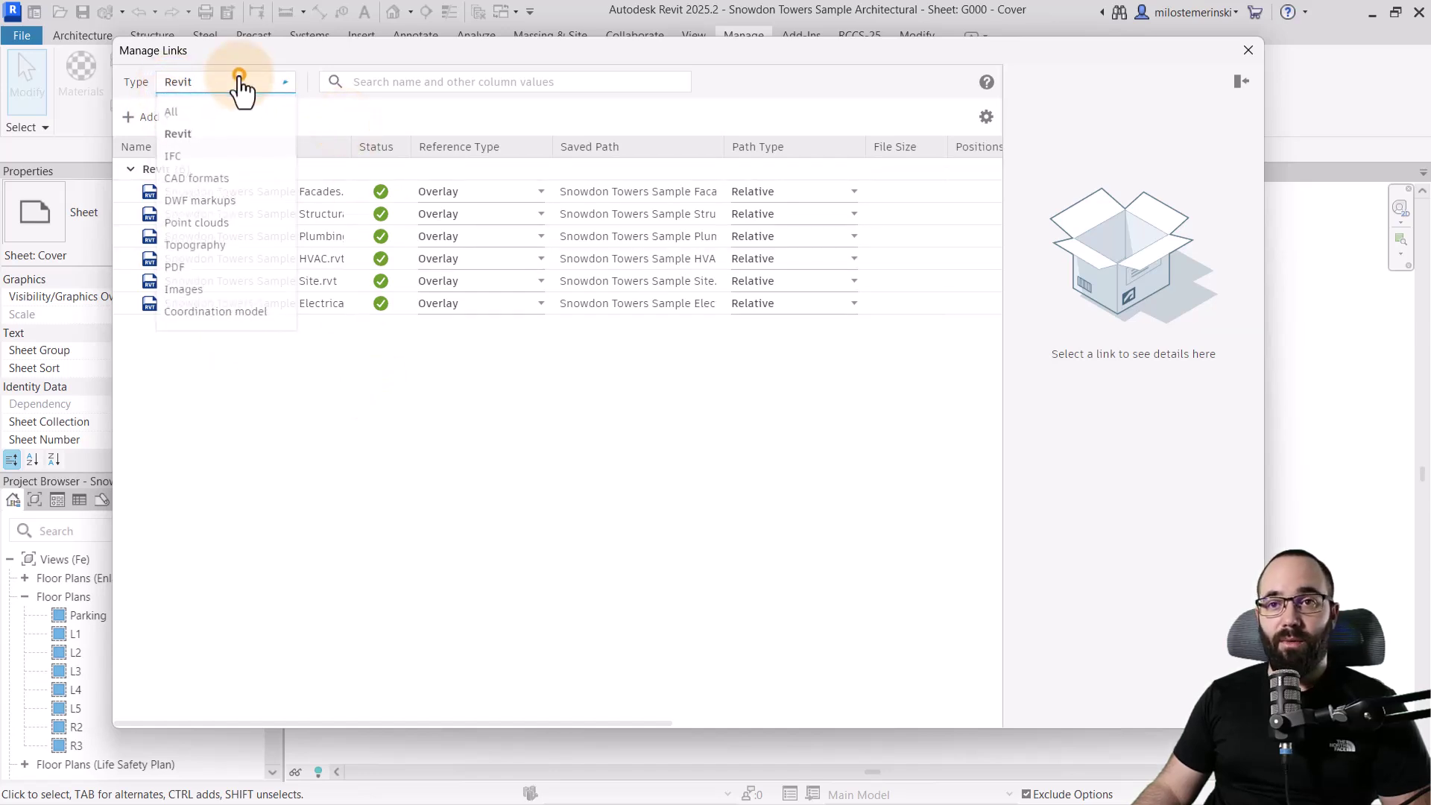
click(192, 268)
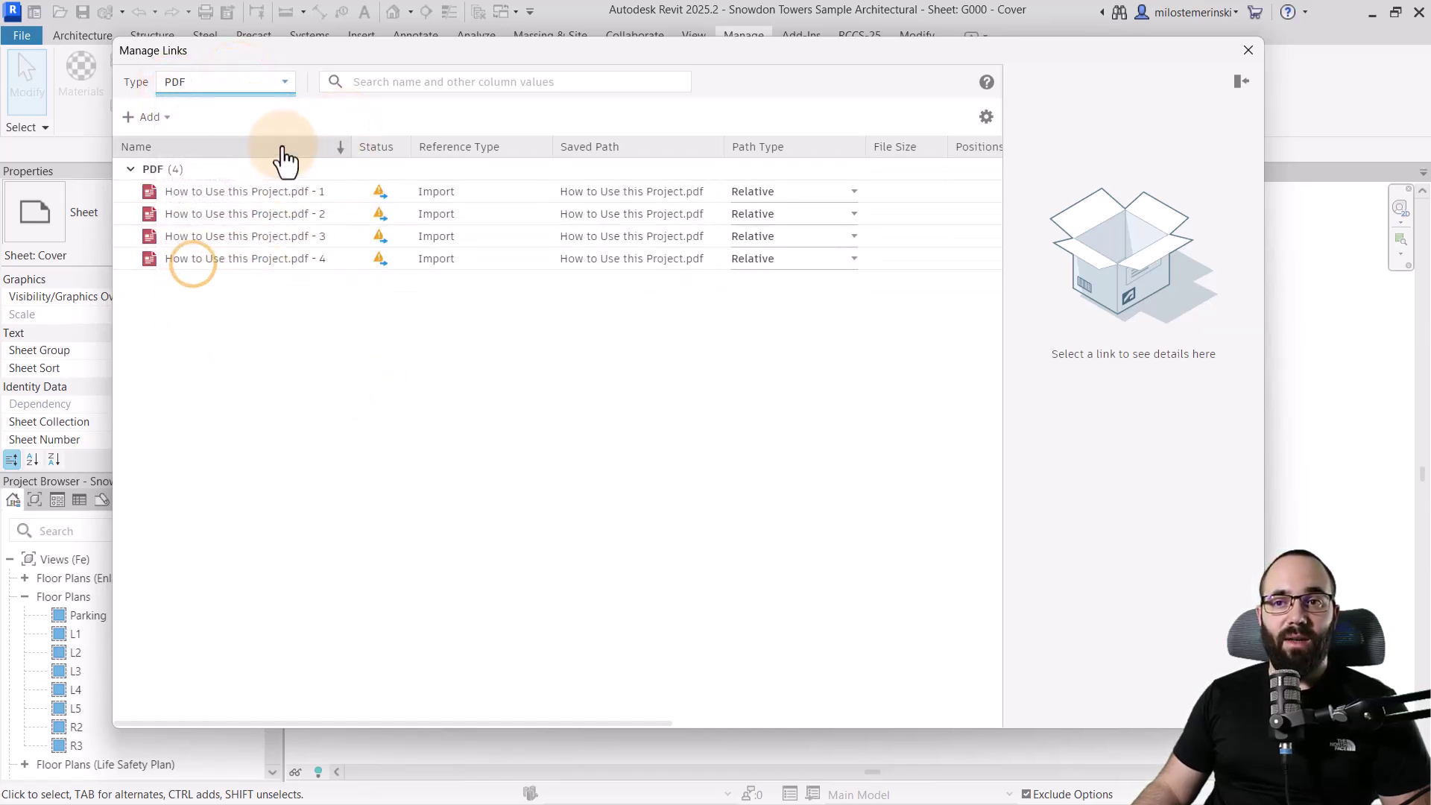
click(274, 84)
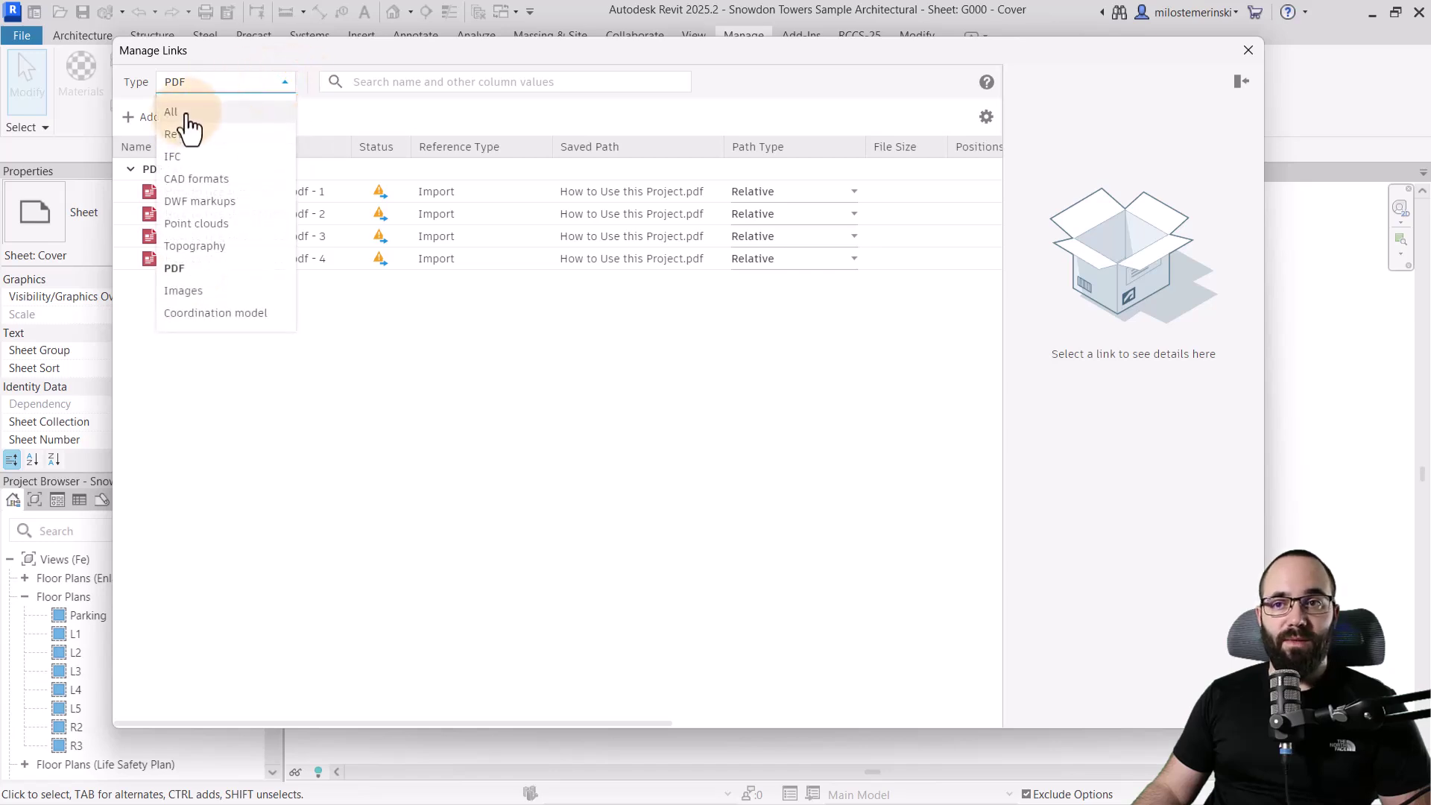
click(186, 114)
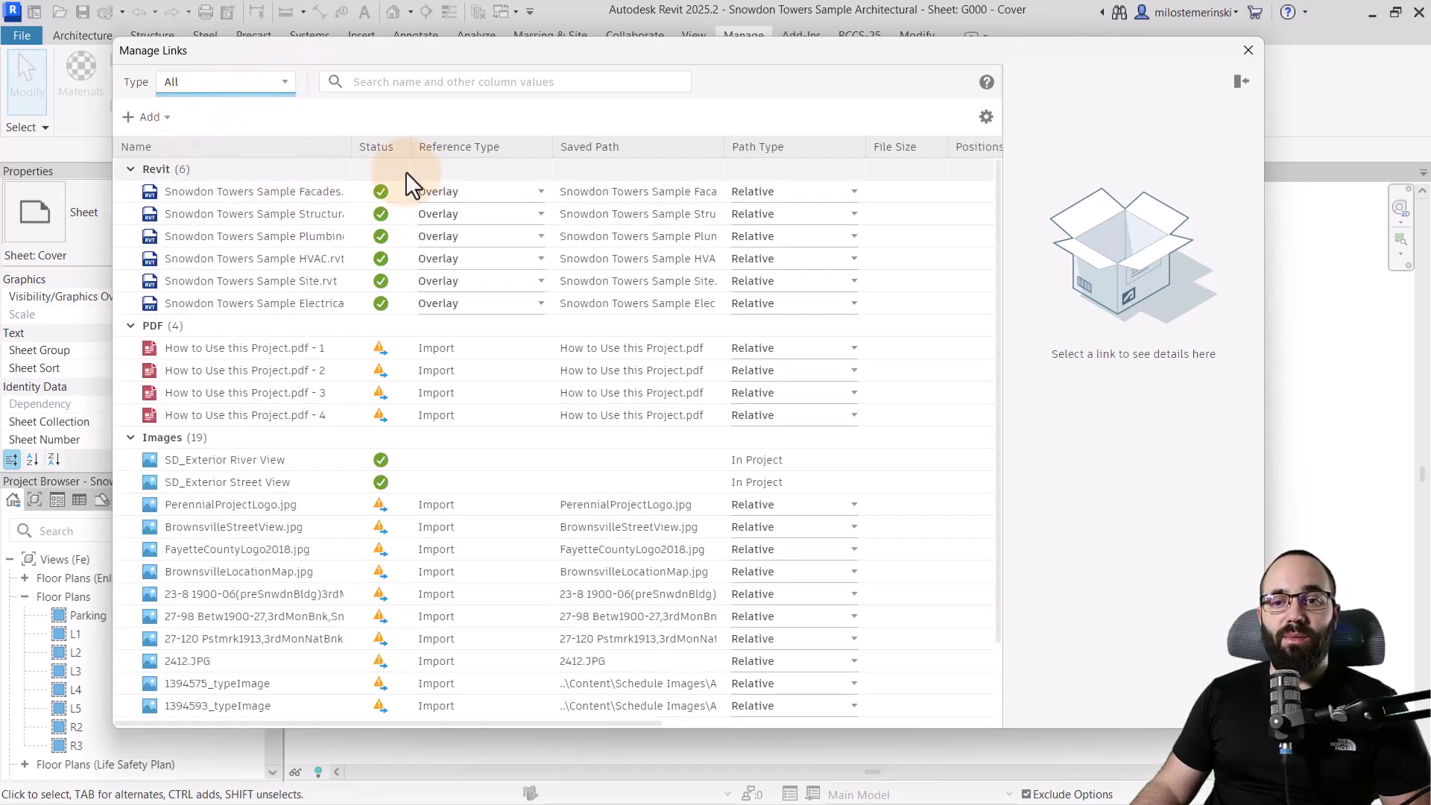
Search the links for 'SD', then clear the search and review the full list
click(407, 85)
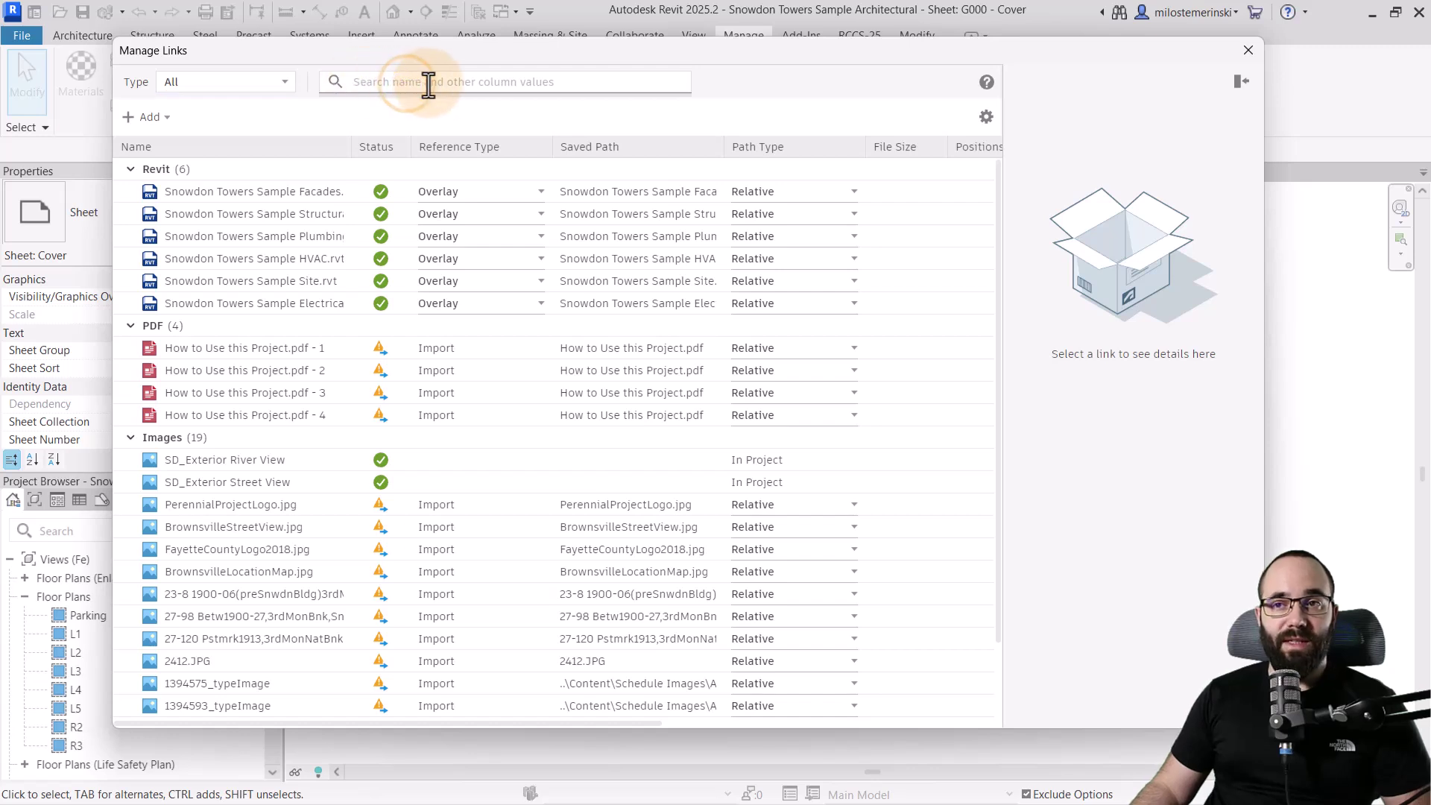
text(SD)
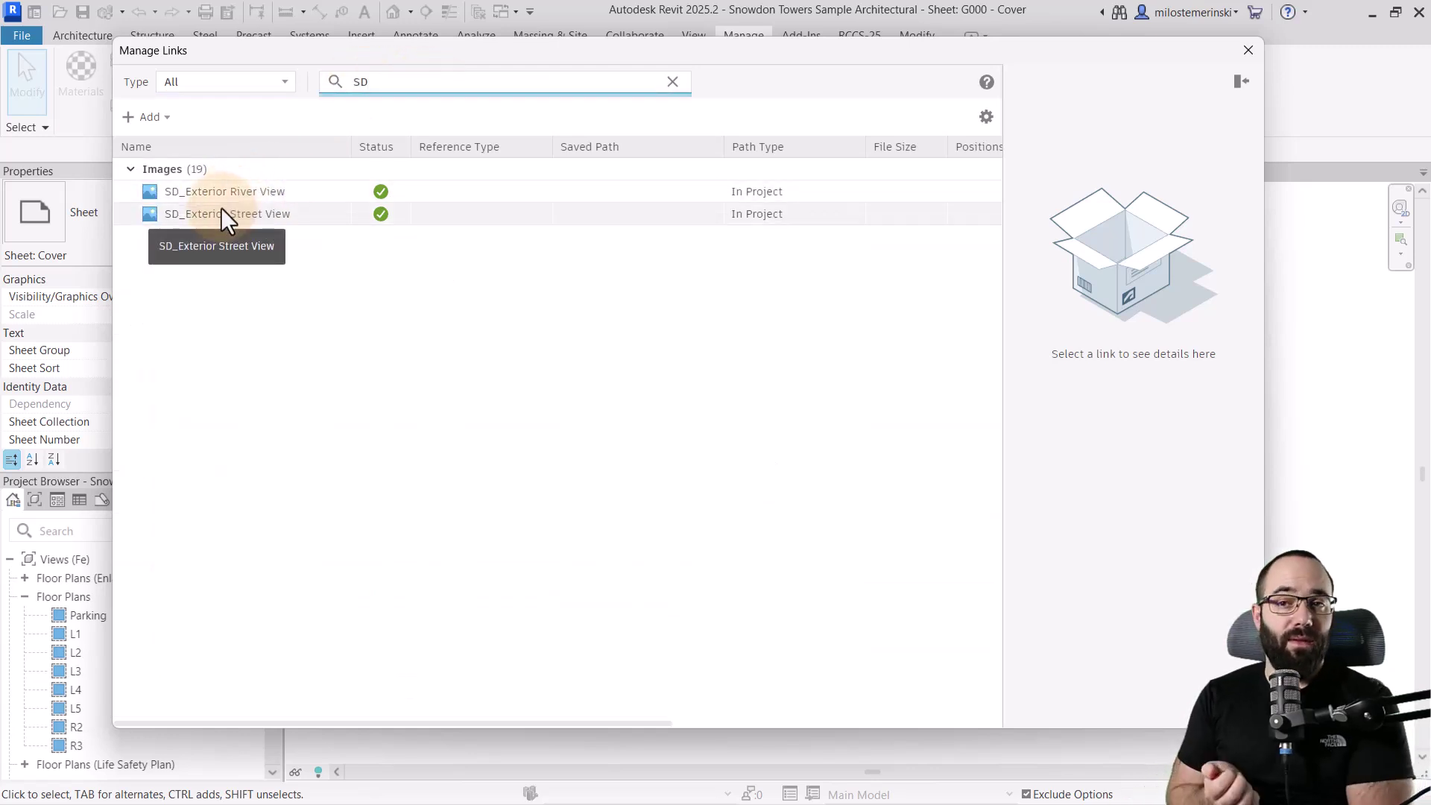
scroll(317, 176, right, 3)
scroll(347, 185, right, 5)
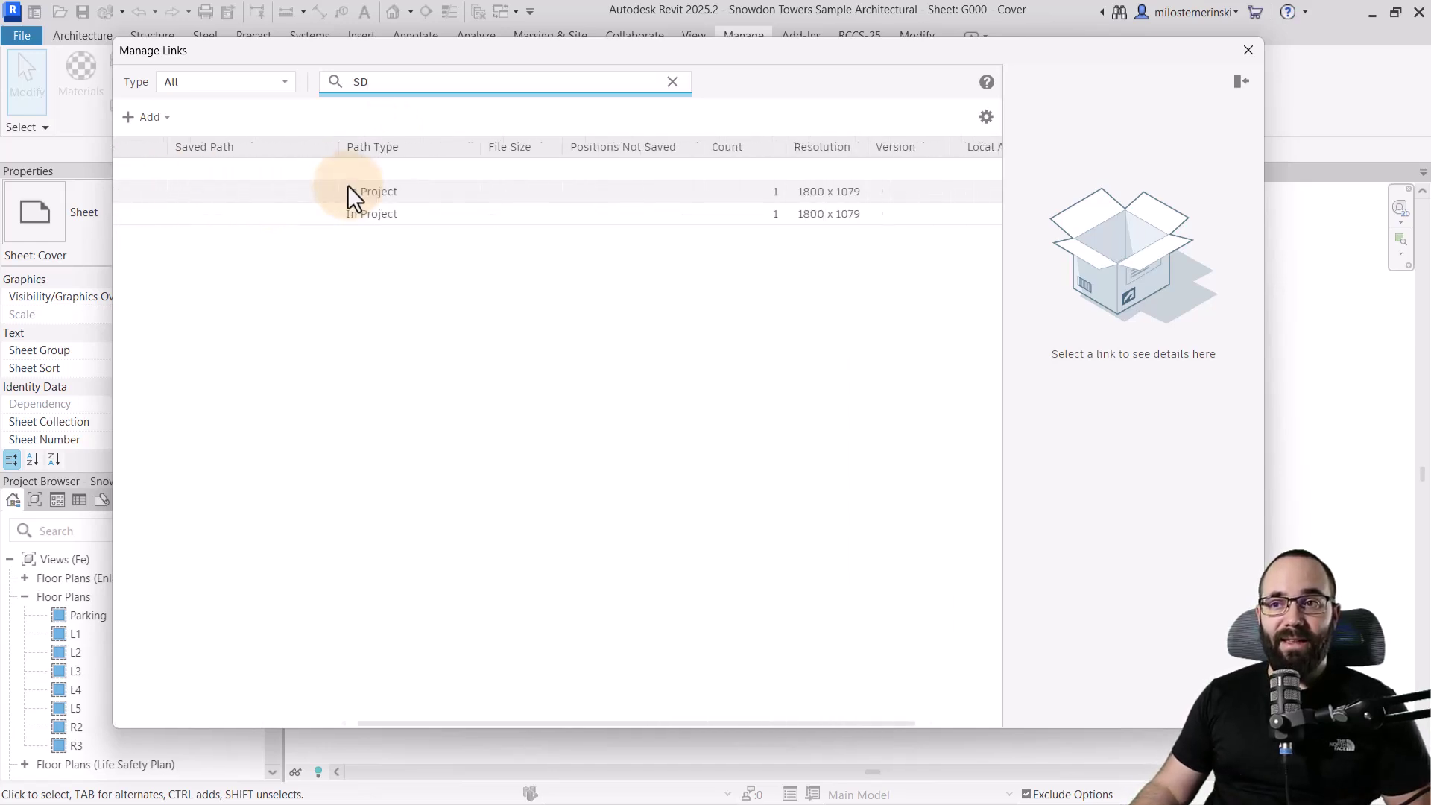
scroll(347, 185, left, 8)
scroll(346, 185, right, 10)
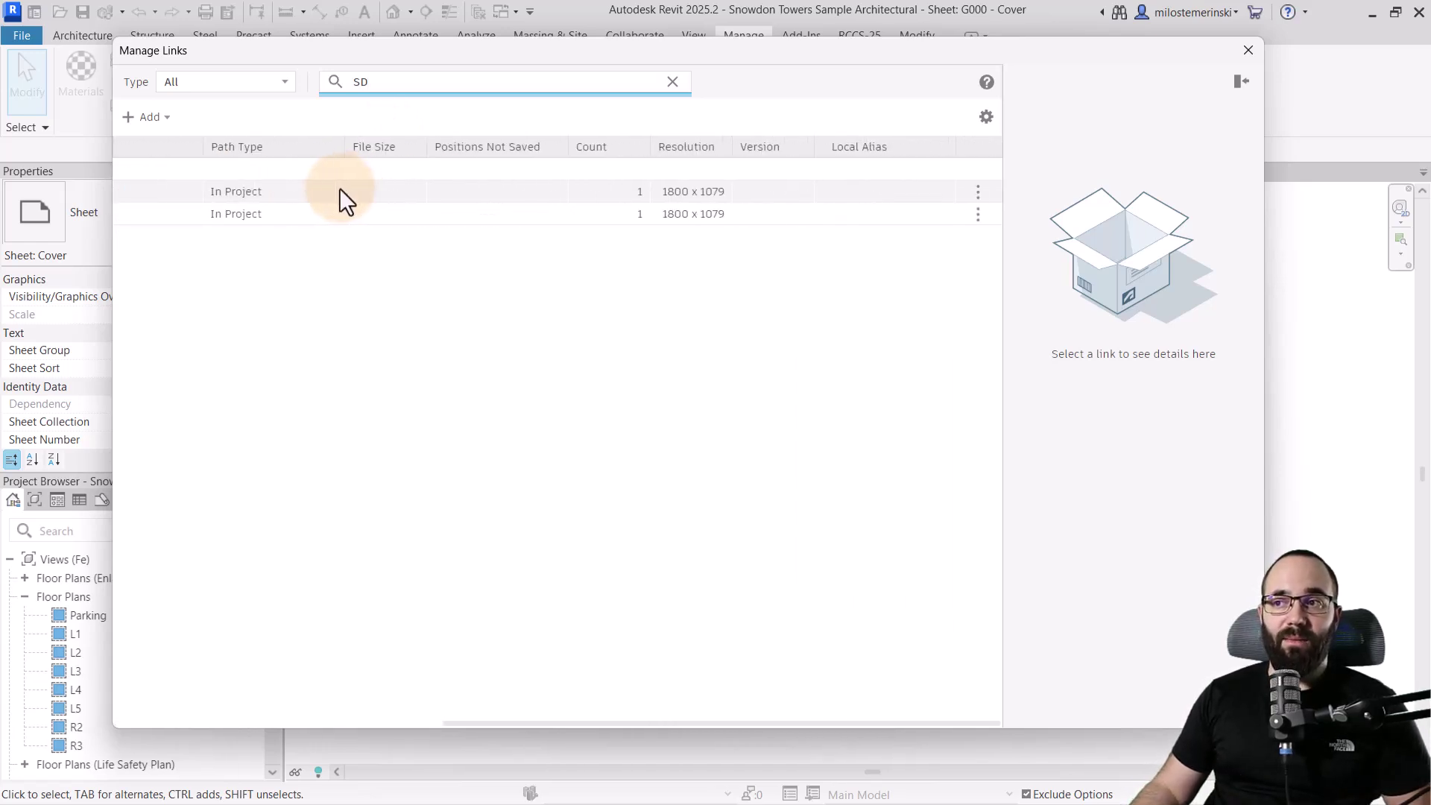
scroll(326, 198, left, 3)
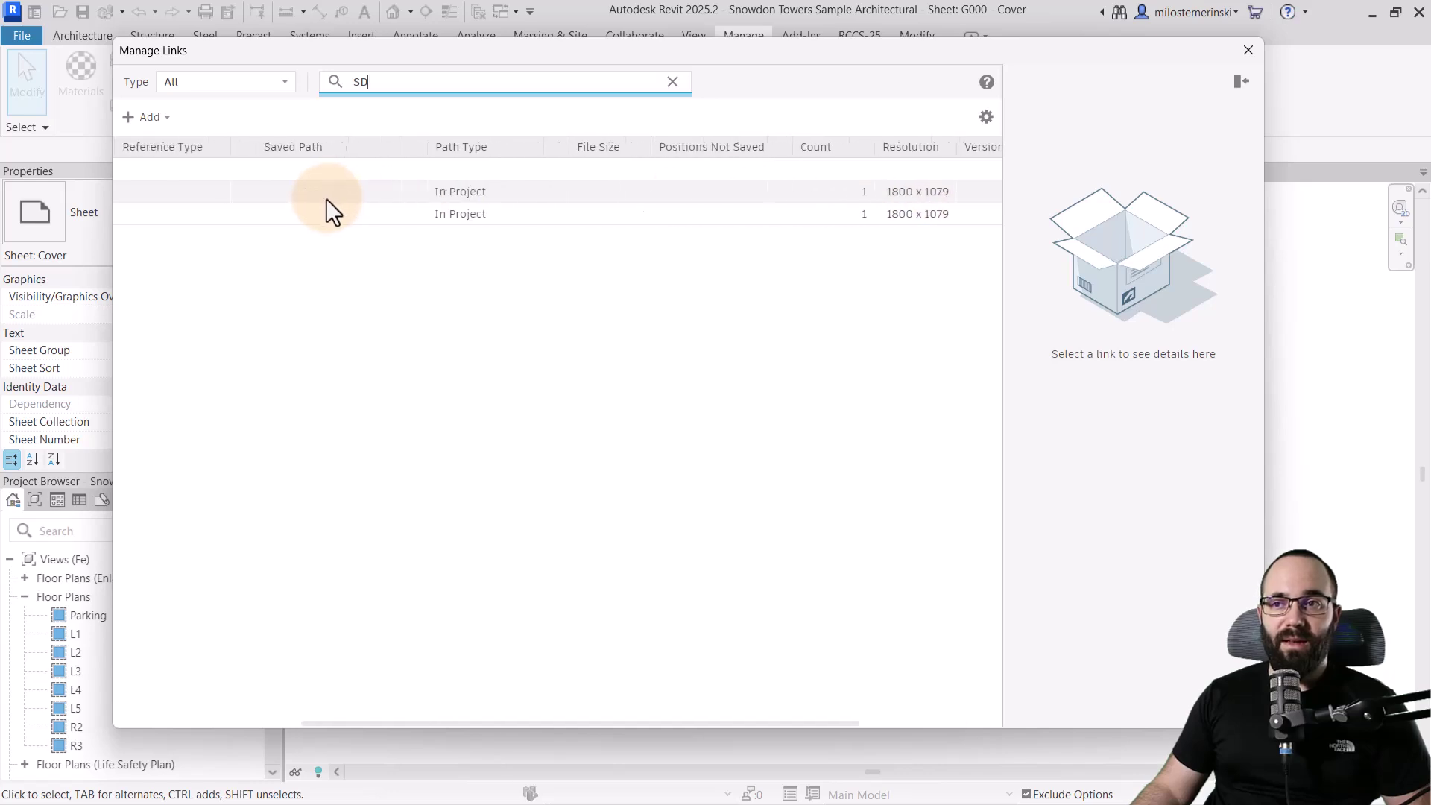
scroll(373, 197, left, 4)
scroll(421, 200, left, 3)
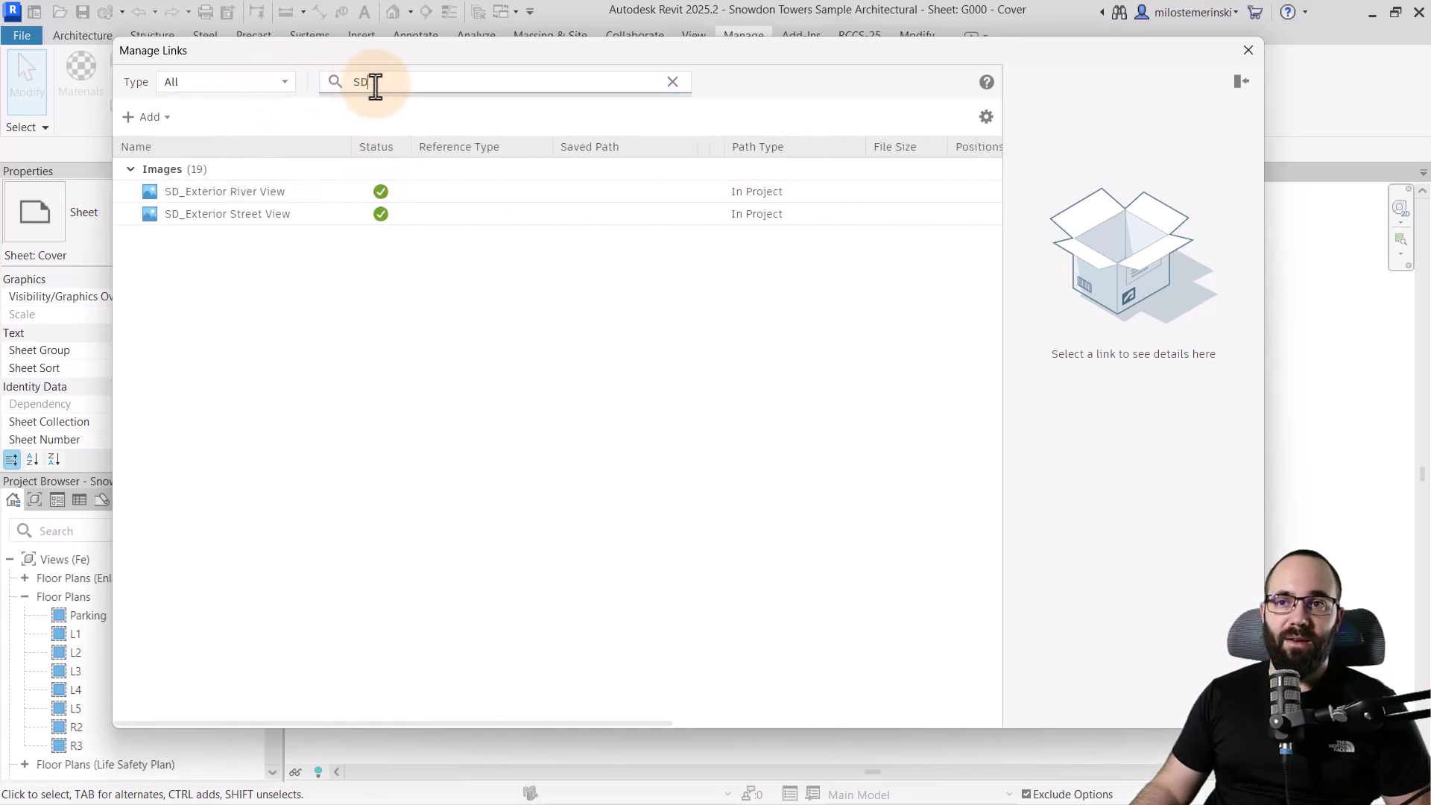
click(673, 82)
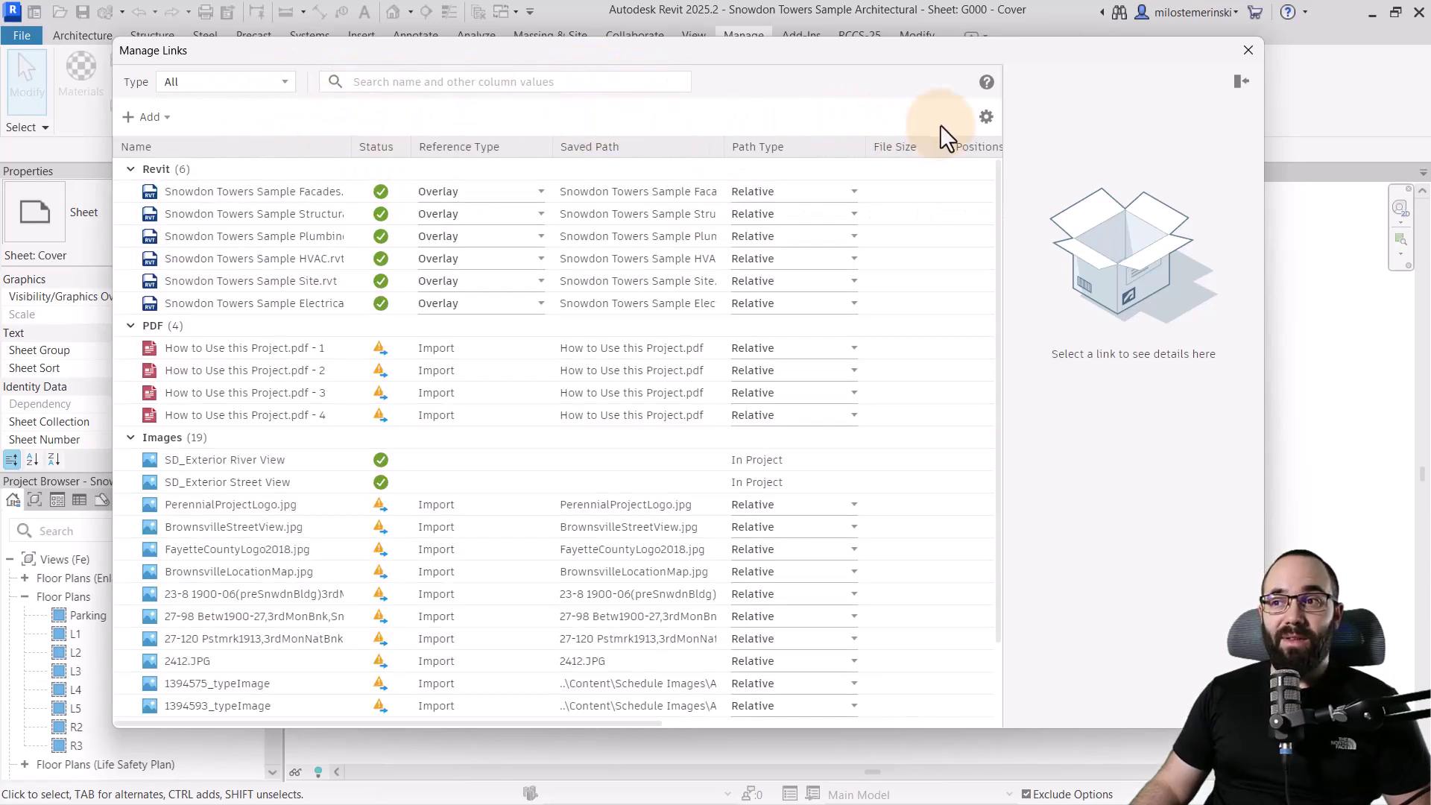
scroll(361, 445, down, 3)
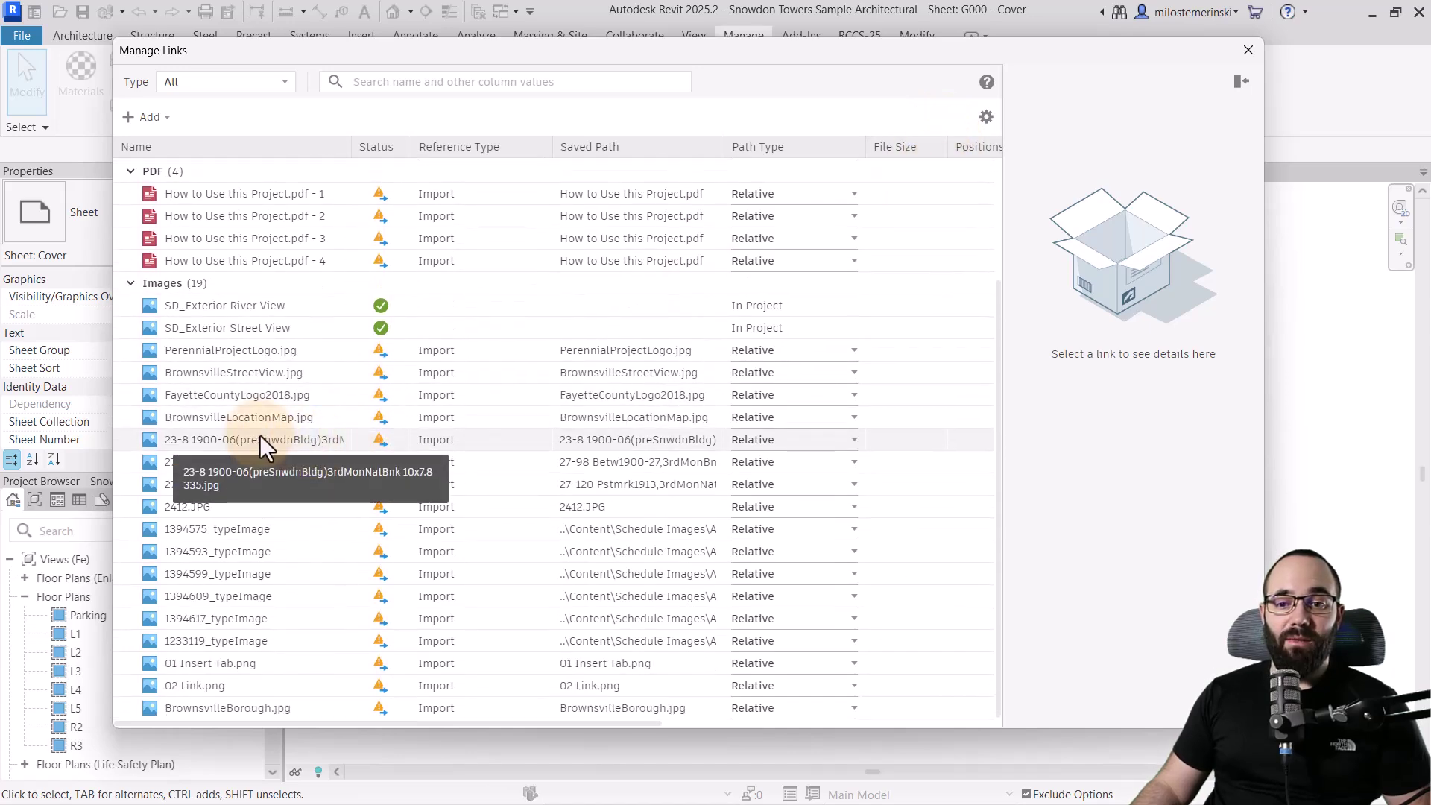
scroll(257, 434, up, 3)
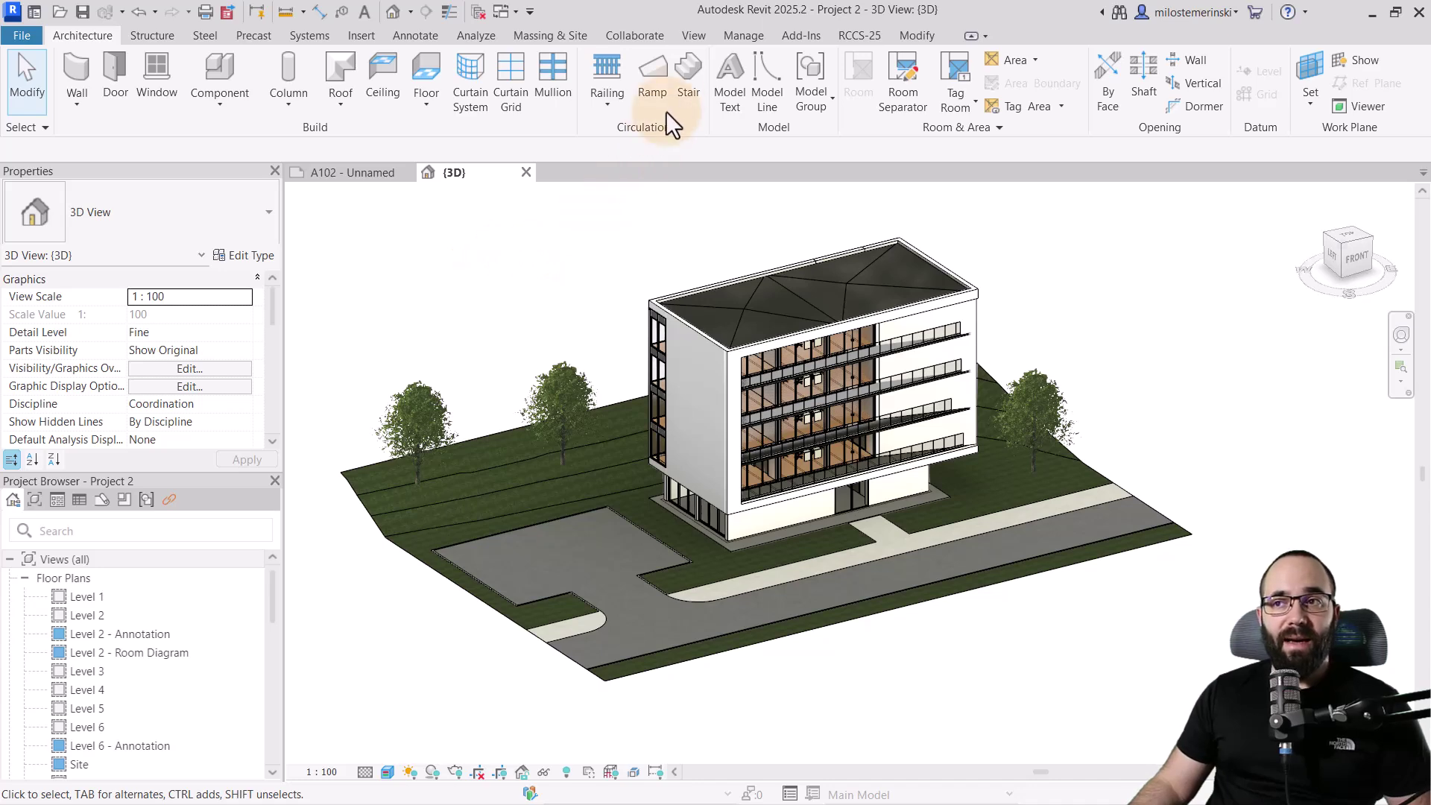
Send the building model to Twinmotion via View > Twinmotion > Open in Twinmotion
click(701, 35)
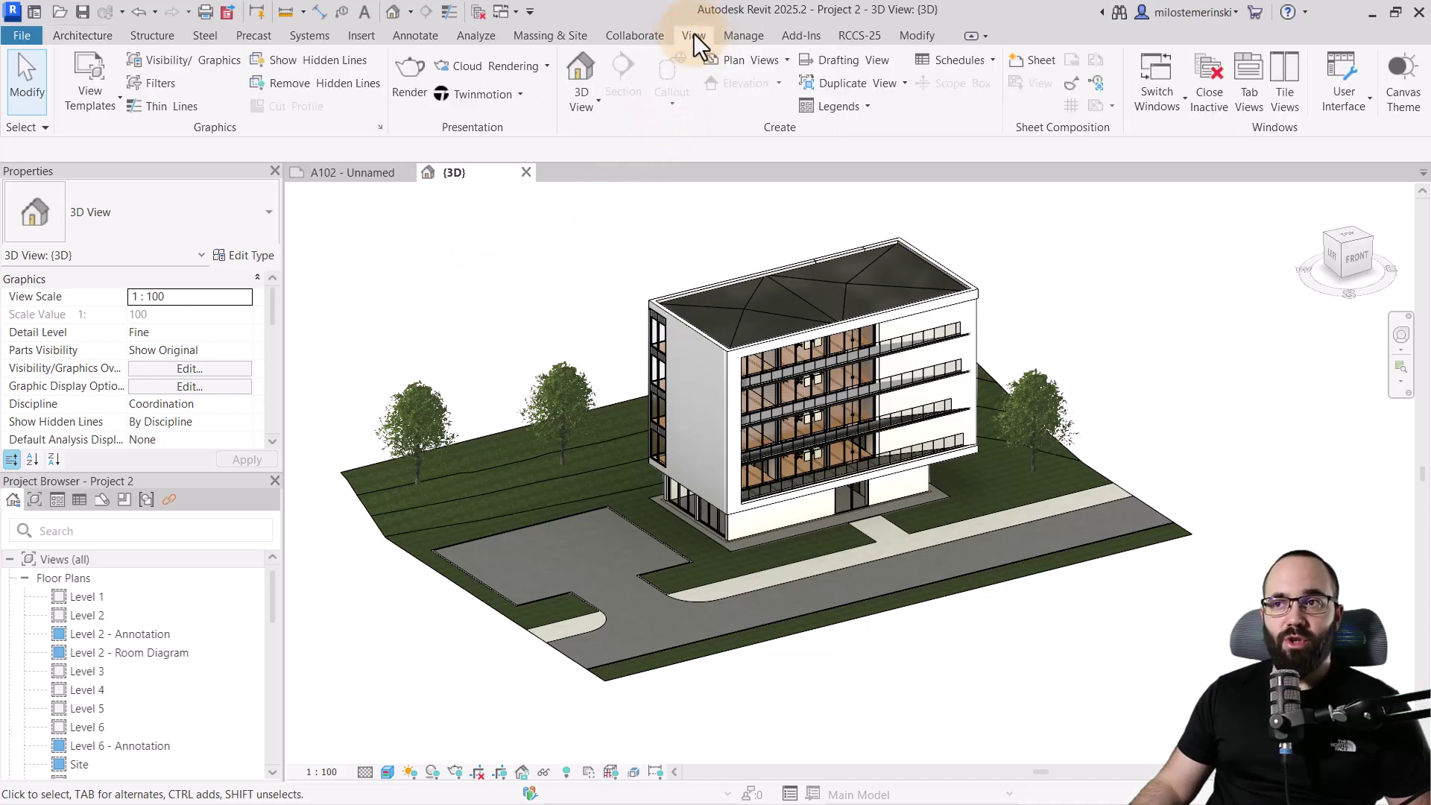
click(522, 96)
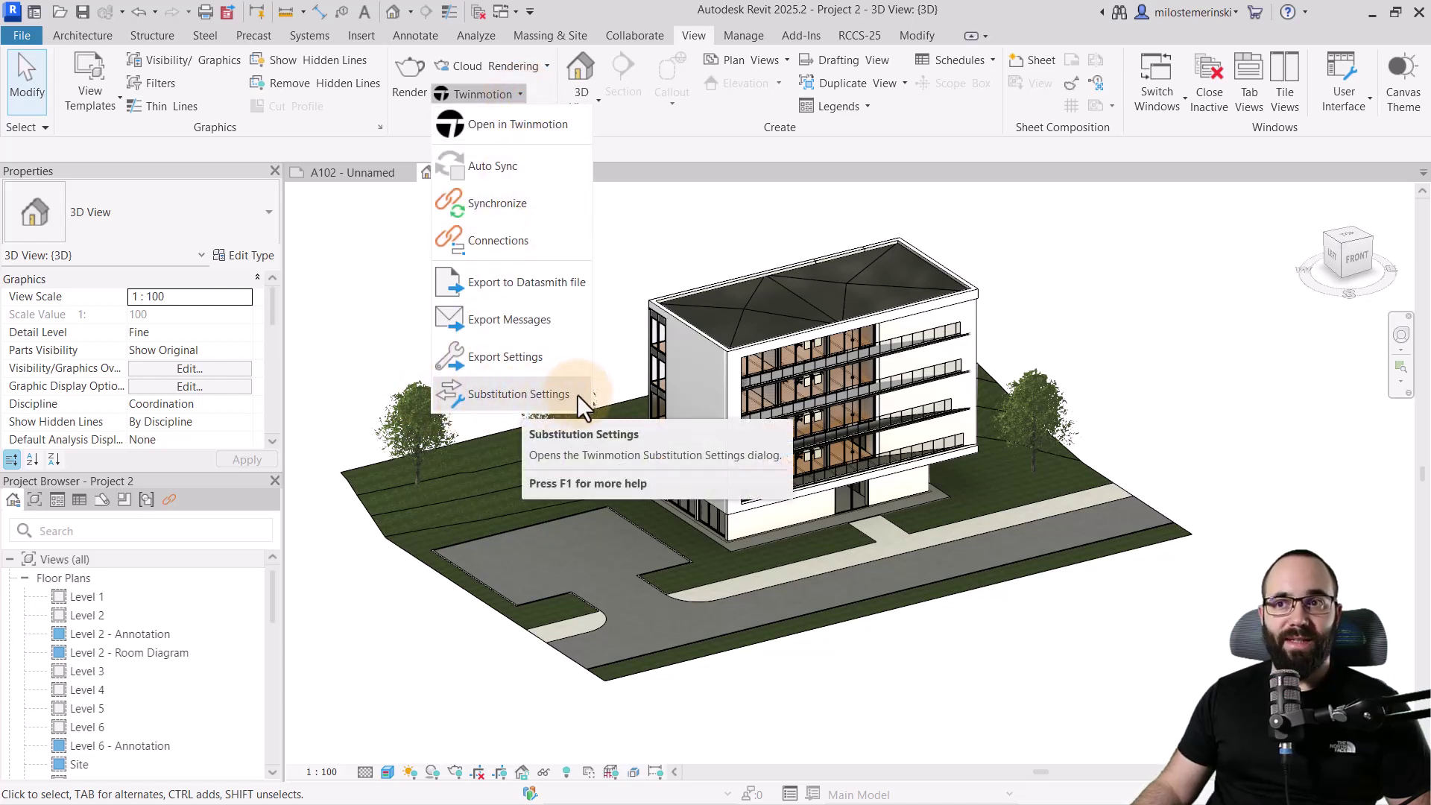
click(521, 128)
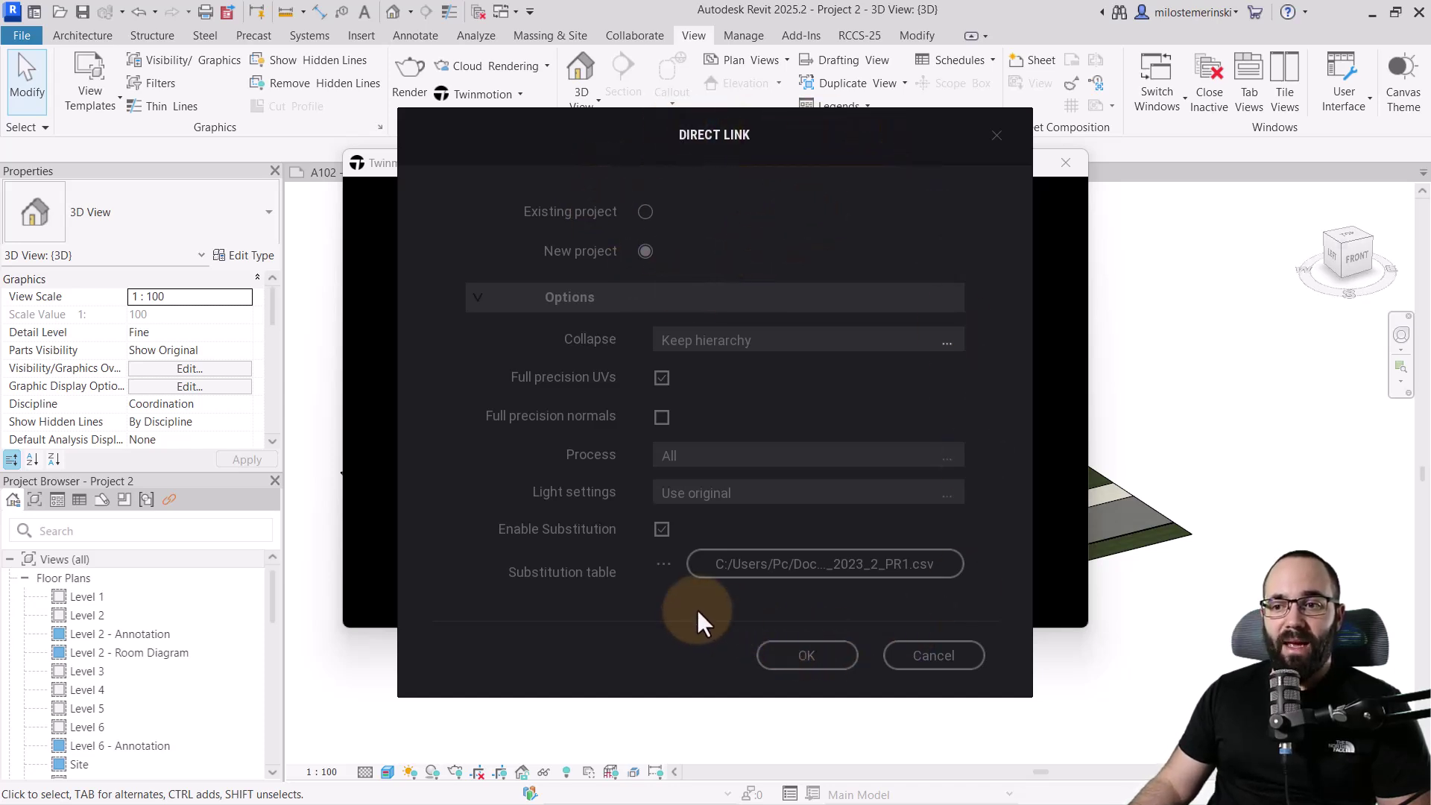
Keep Enable Substitution on, accept Direct Link for a new project, and return to Revit
click(662, 529)
click(660, 531)
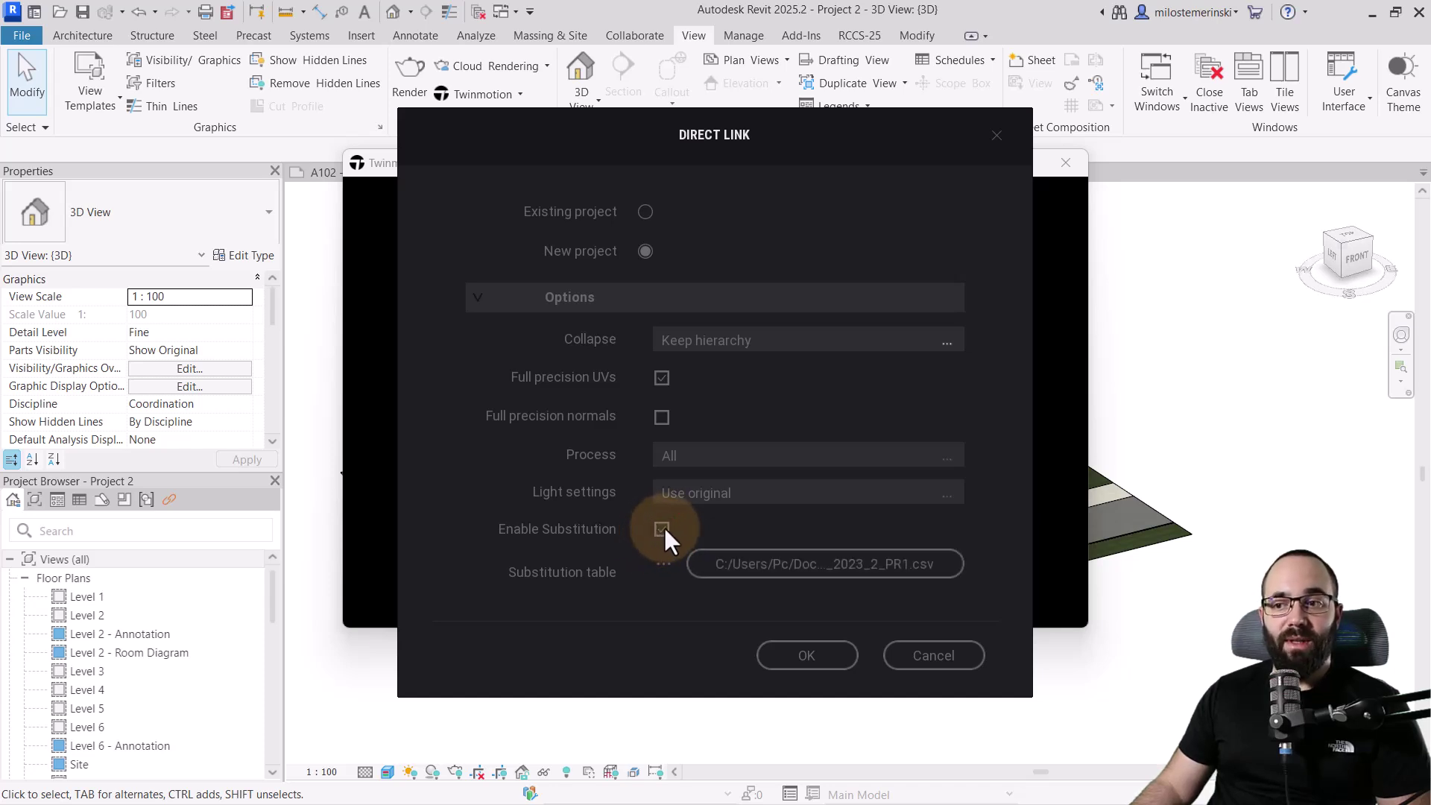
click(808, 655)
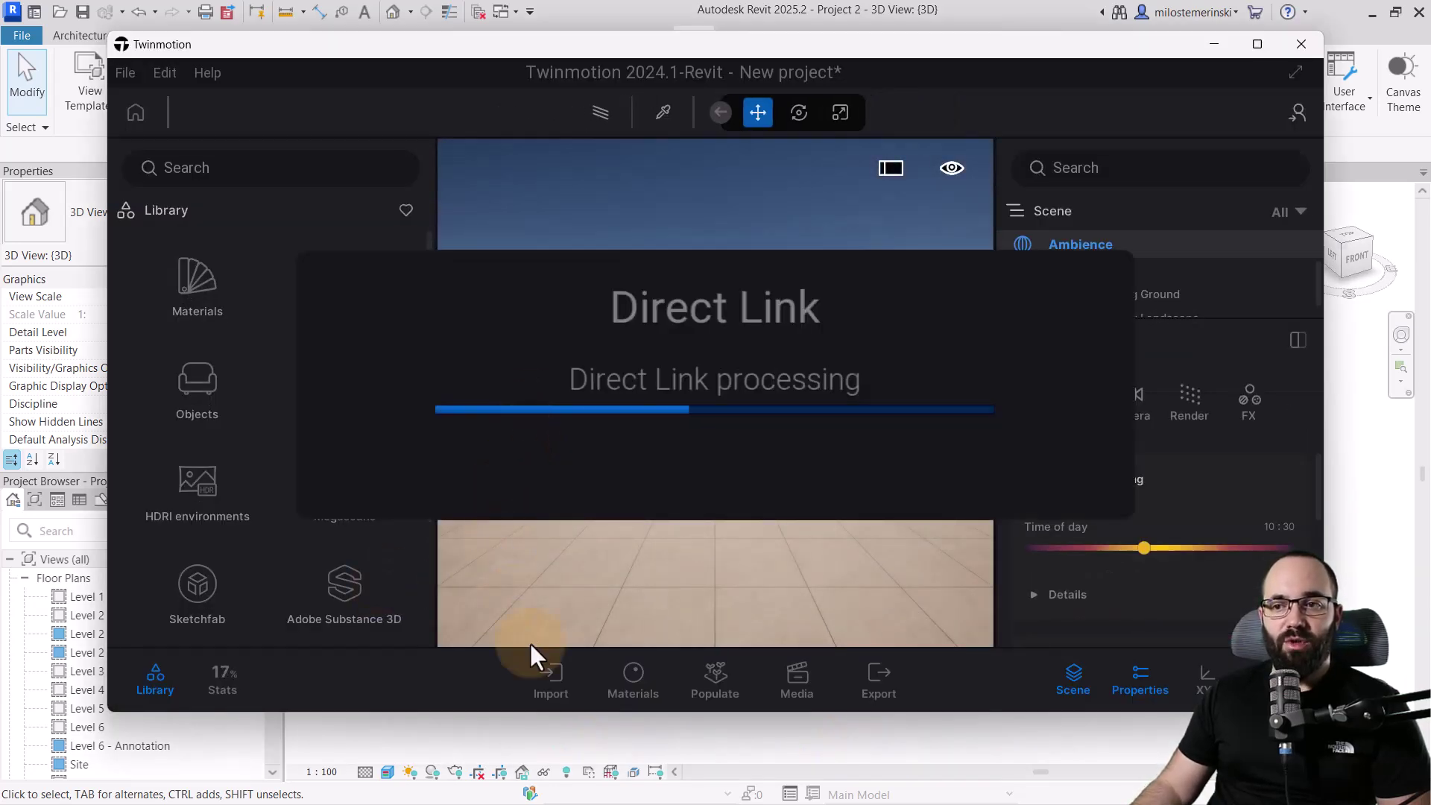
click(439, 731)
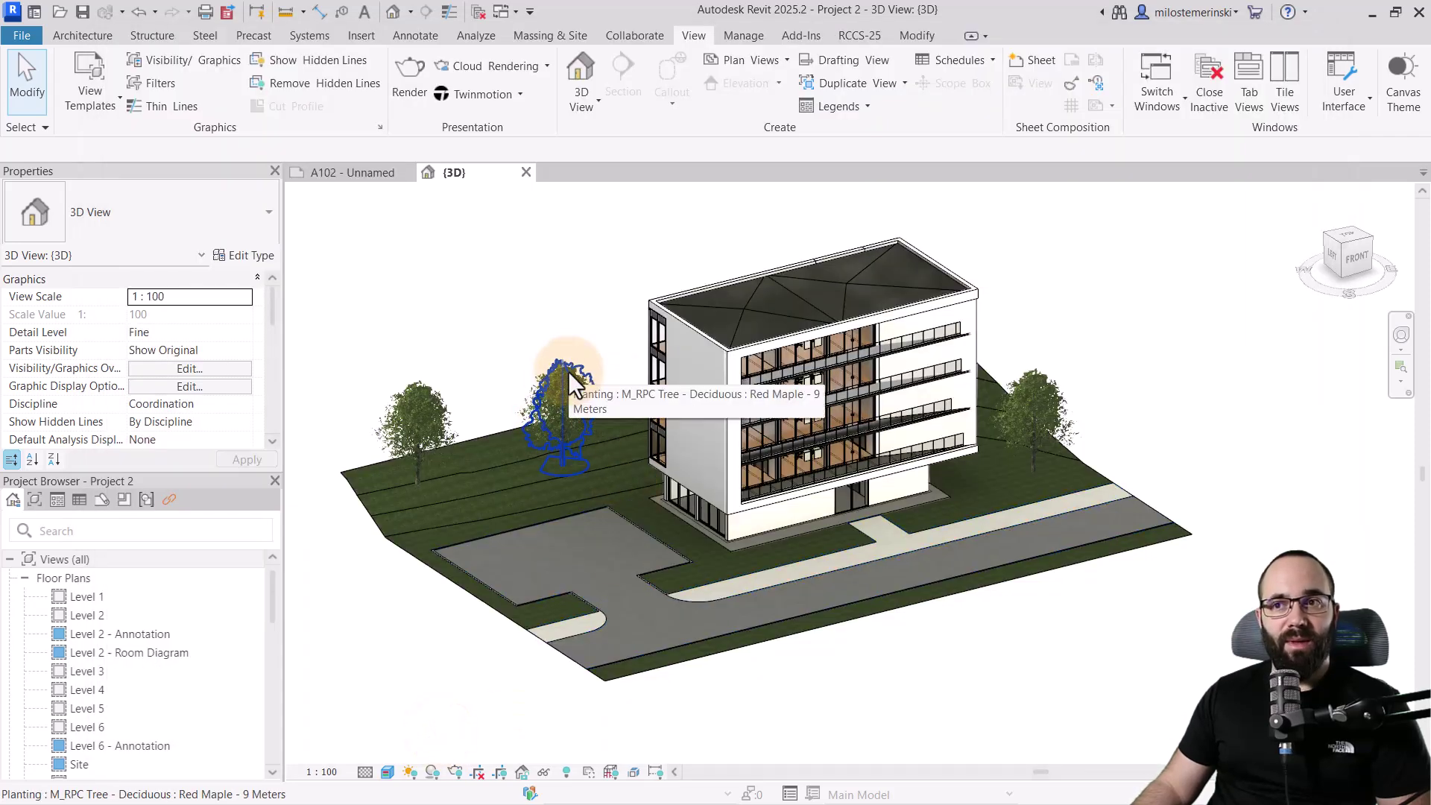
Enable Twinmotion Substitution for compatible families in the Substitution Settings
click(499, 100)
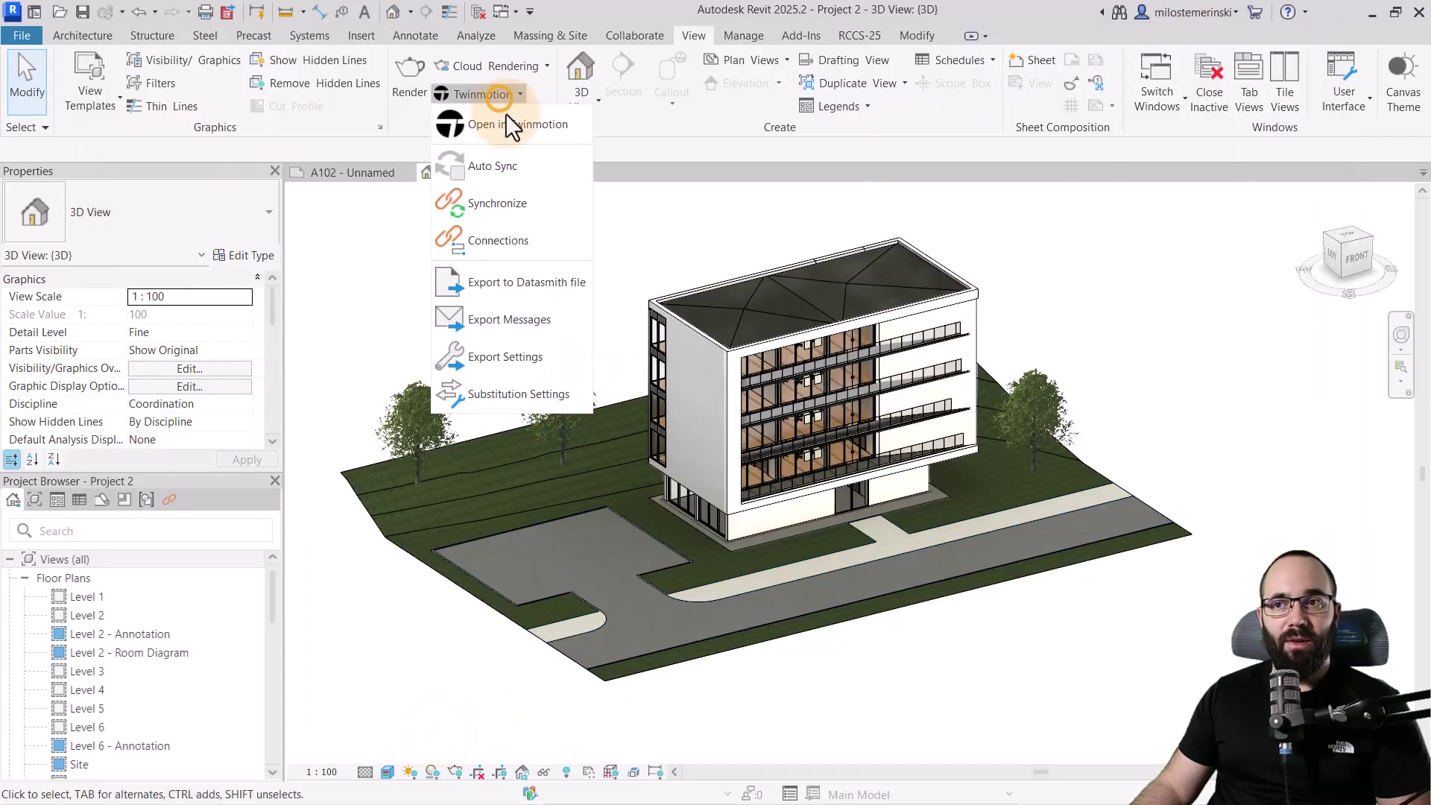
click(491, 396)
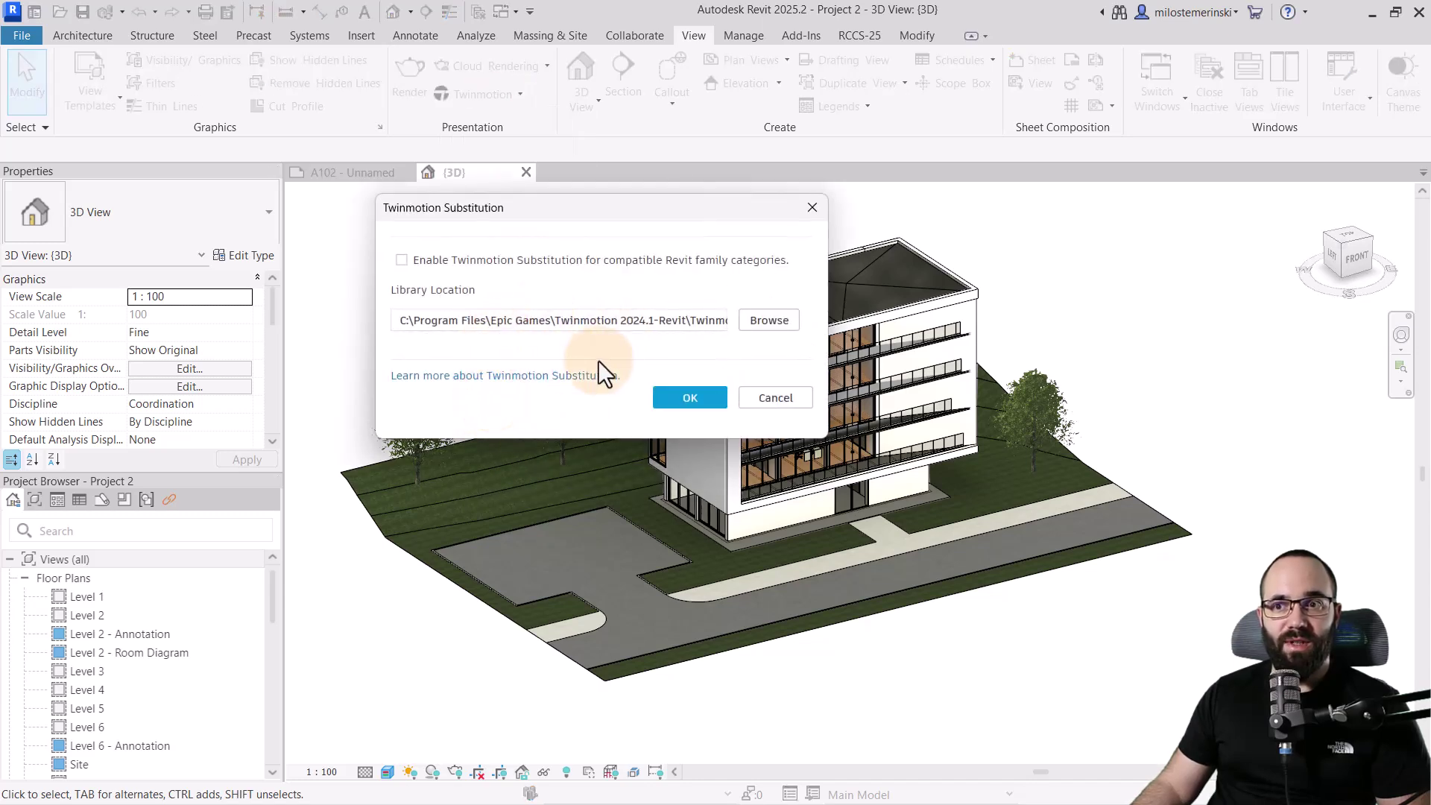
click(677, 407)
click(397, 400)
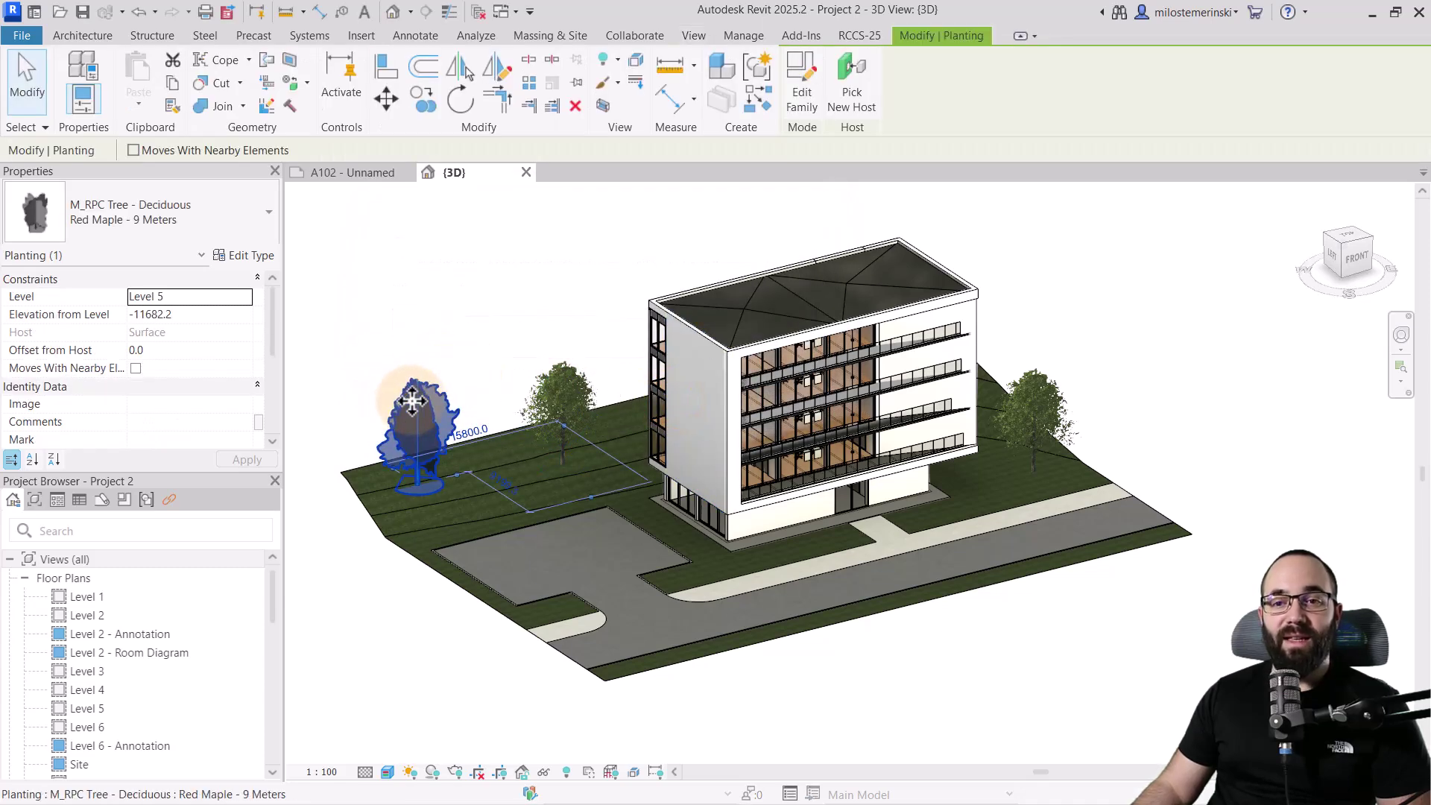
click(255, 260)
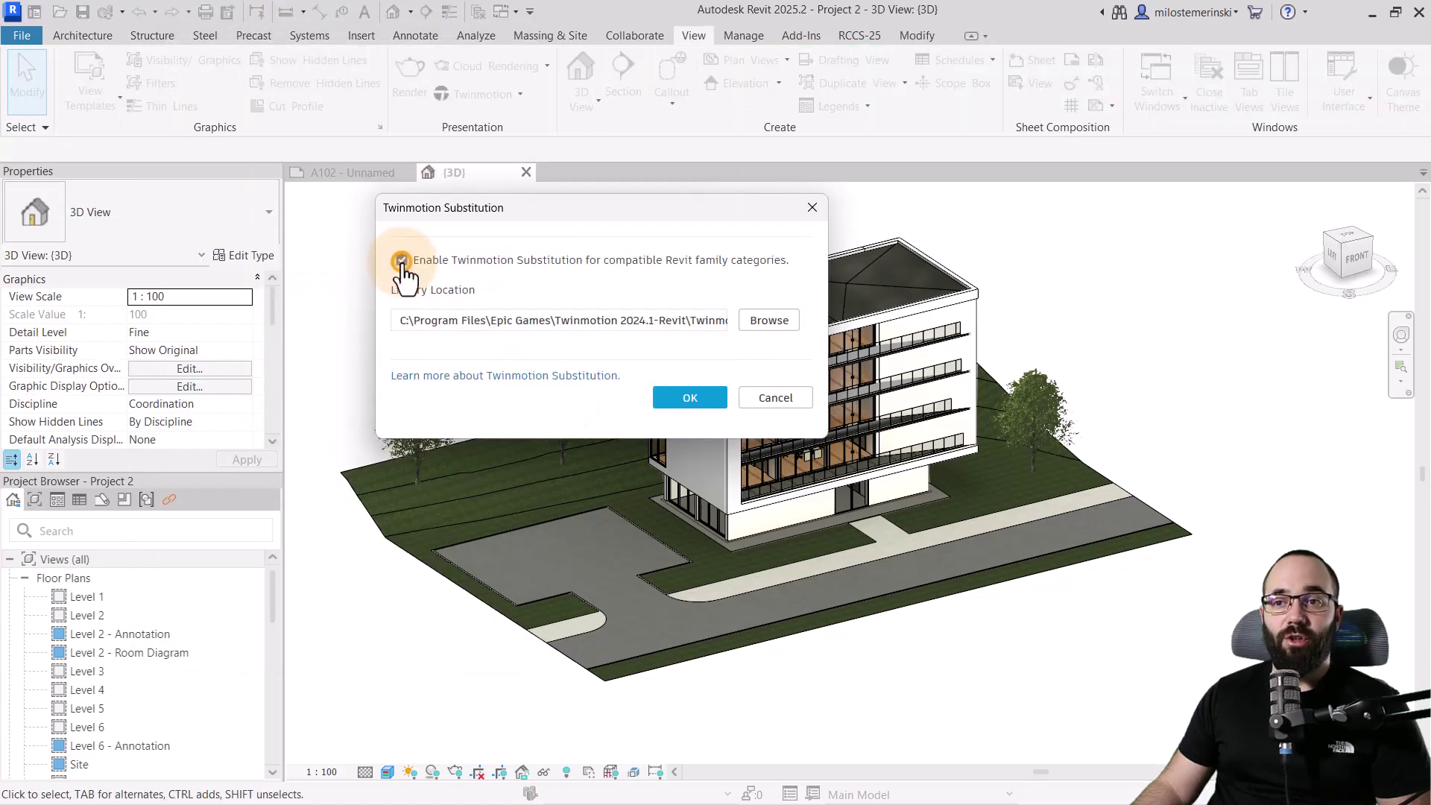
click(677, 398)
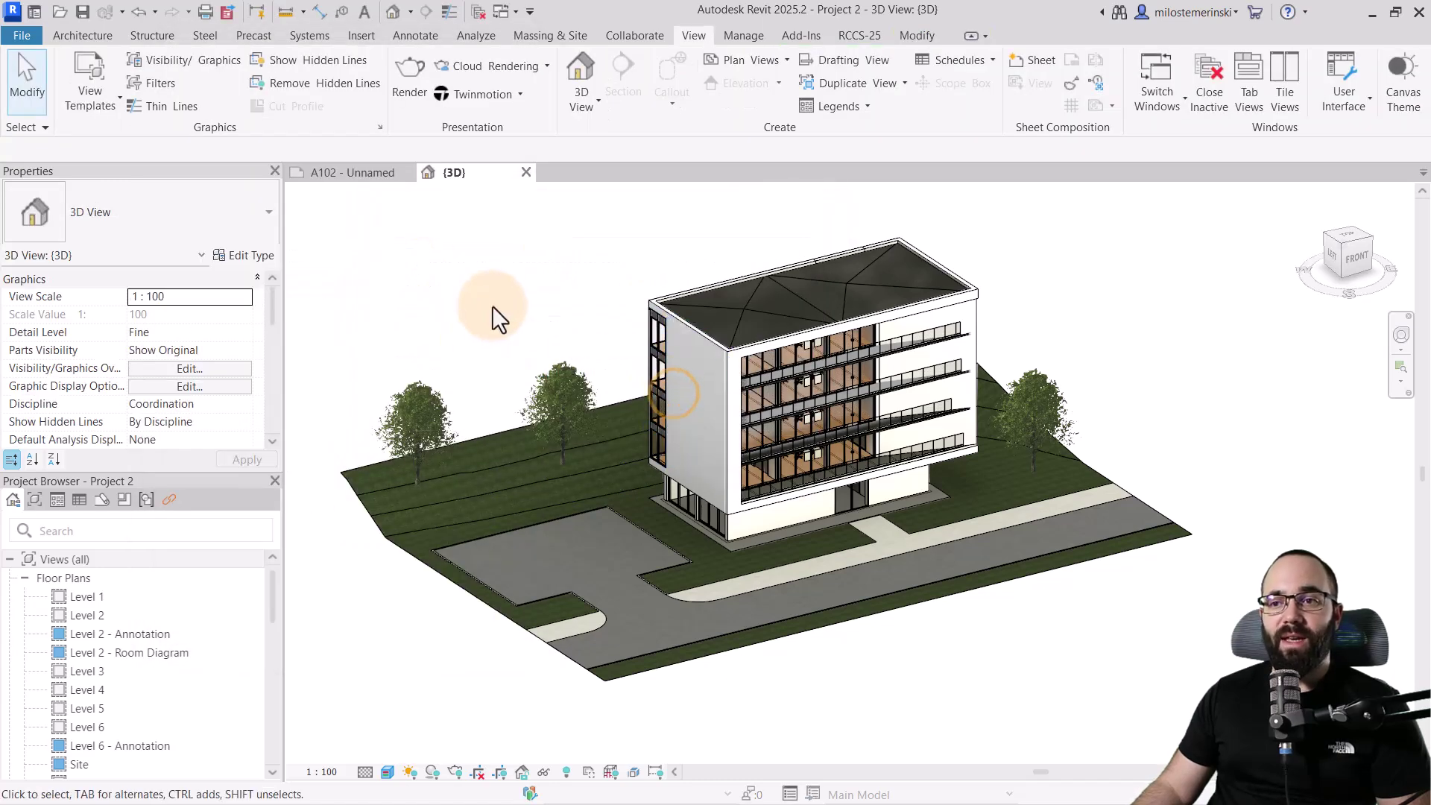
Select the Red Maple tree and open its type properties
click(561, 375)
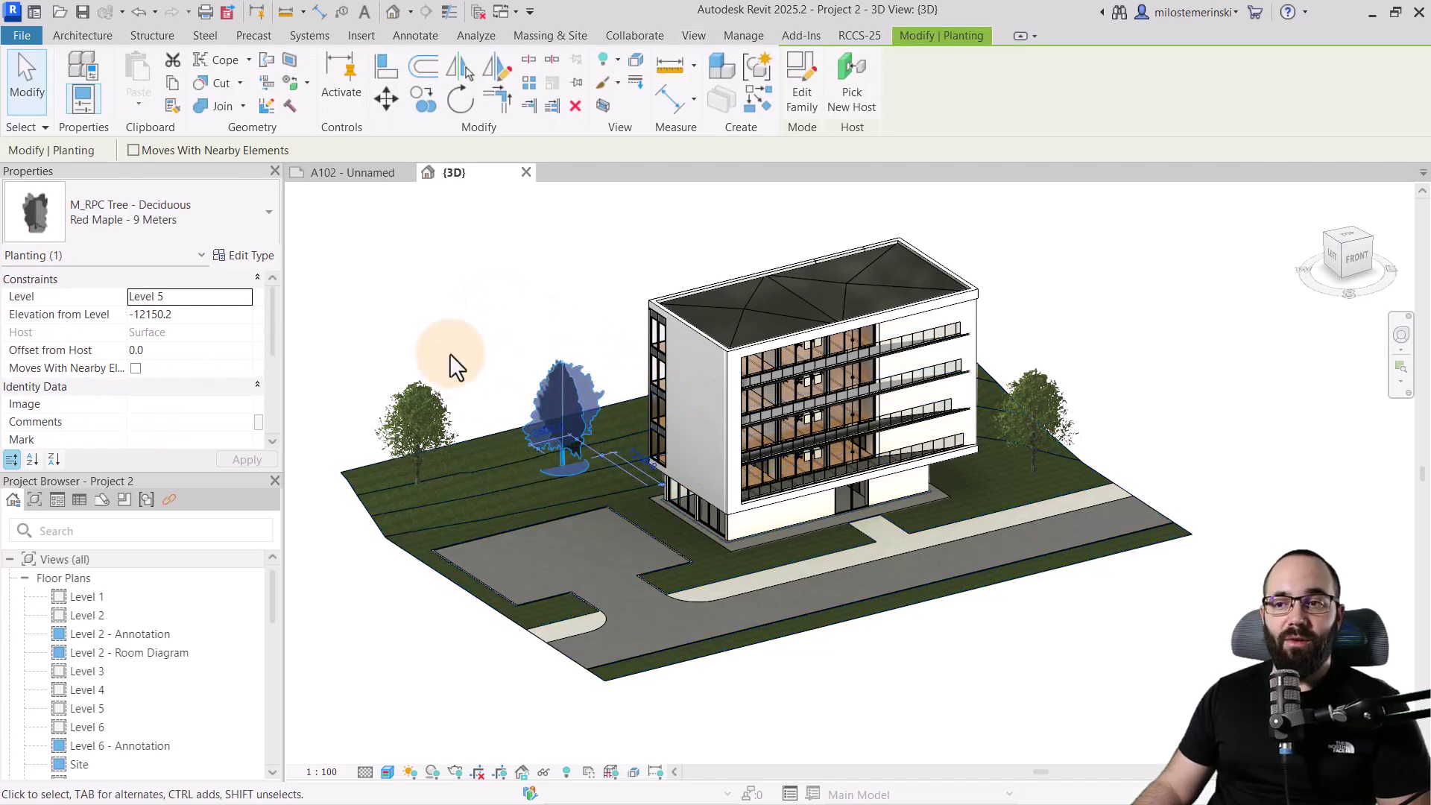
click(263, 262)
scroll(385, 340, down, 5)
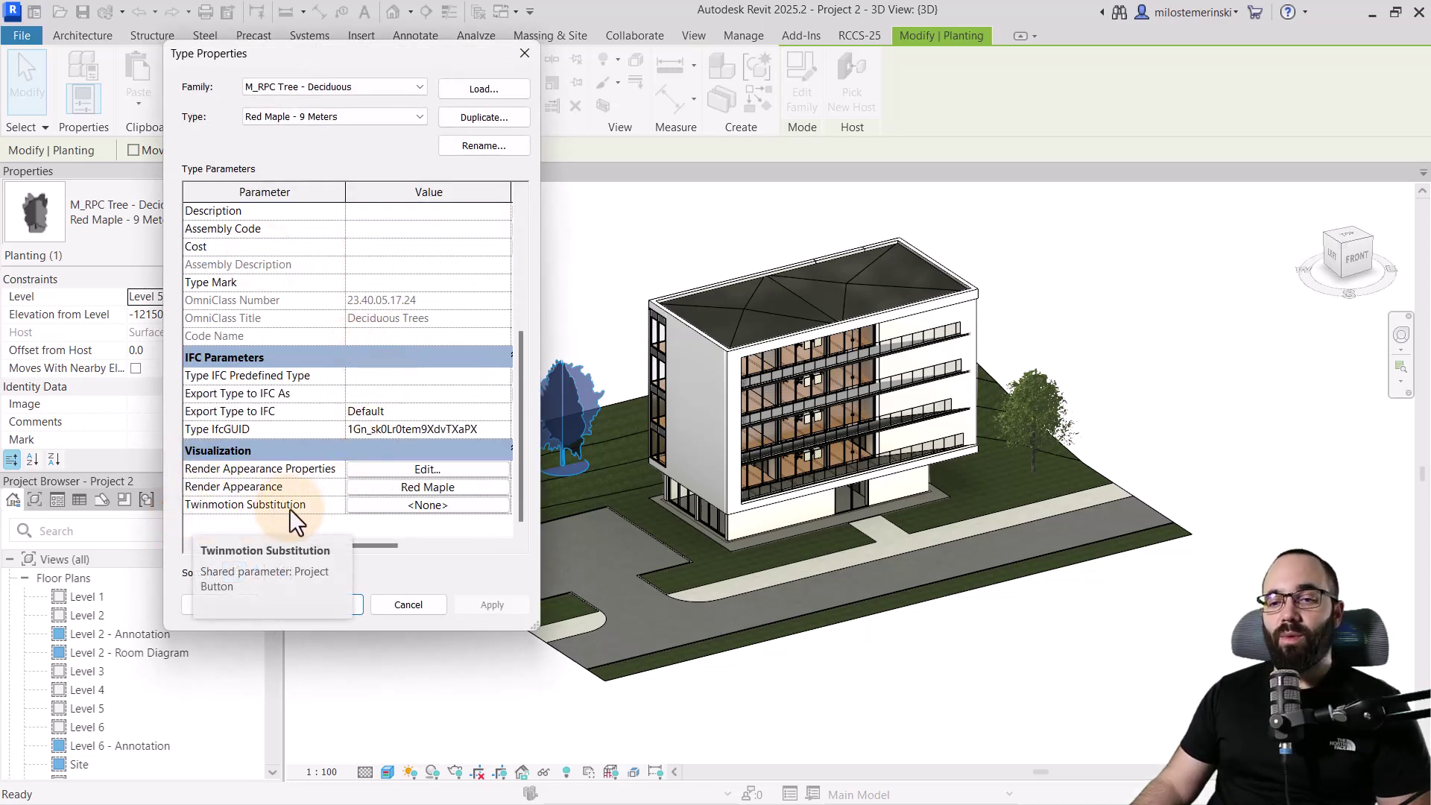
Open the Twinmotion Substitution library for the Red Maple type and browse it
click(390, 503)
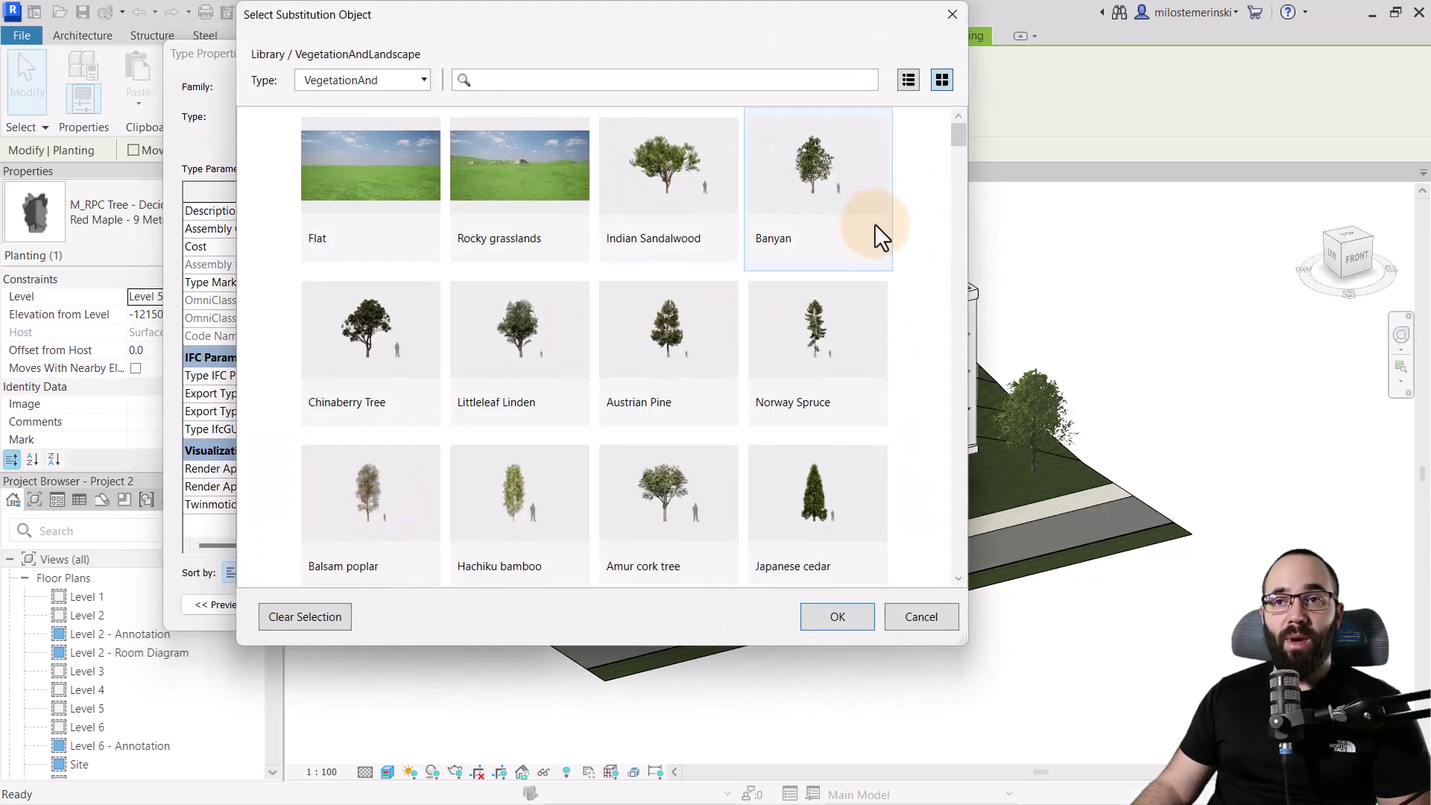
scroll(918, 239, down, 3)
scroll(904, 263, up, 3)
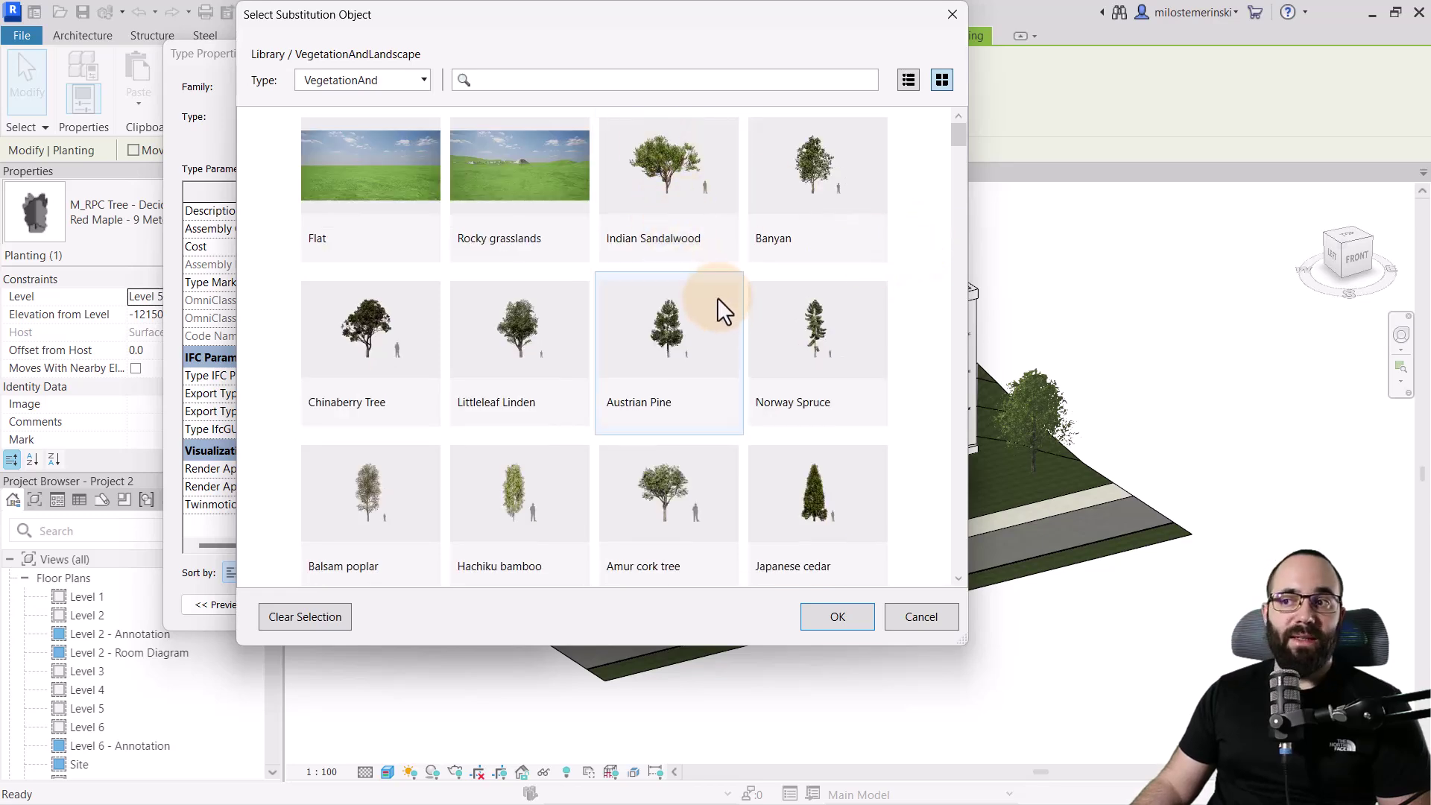
scroll(716, 298, down, 5)
scroll(712, 301, down, 5)
scroll(705, 301, down, 5)
scroll(703, 301, down, 5)
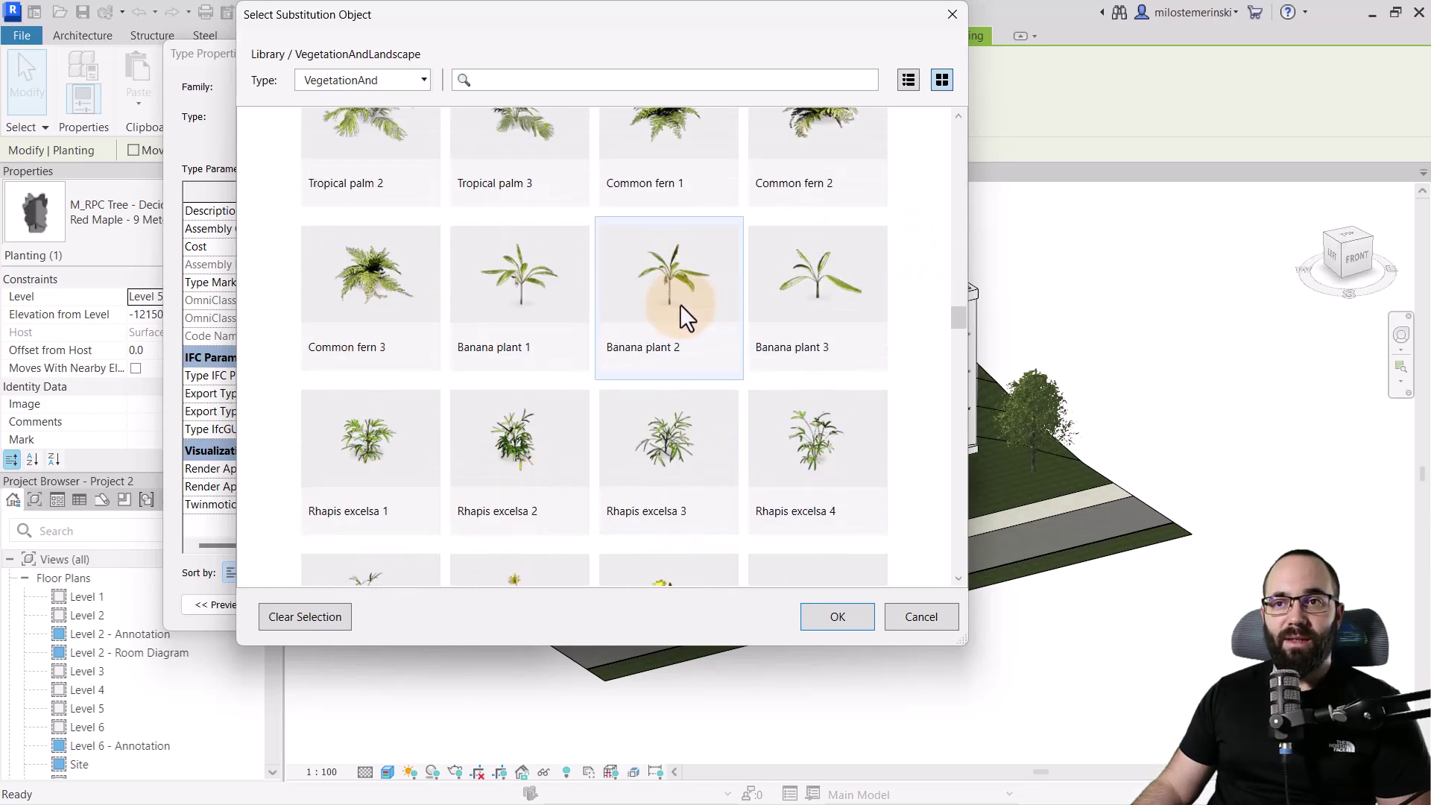
Filter the library to Trees and choose Chinaberry Tree as the substitute
click(378, 80)
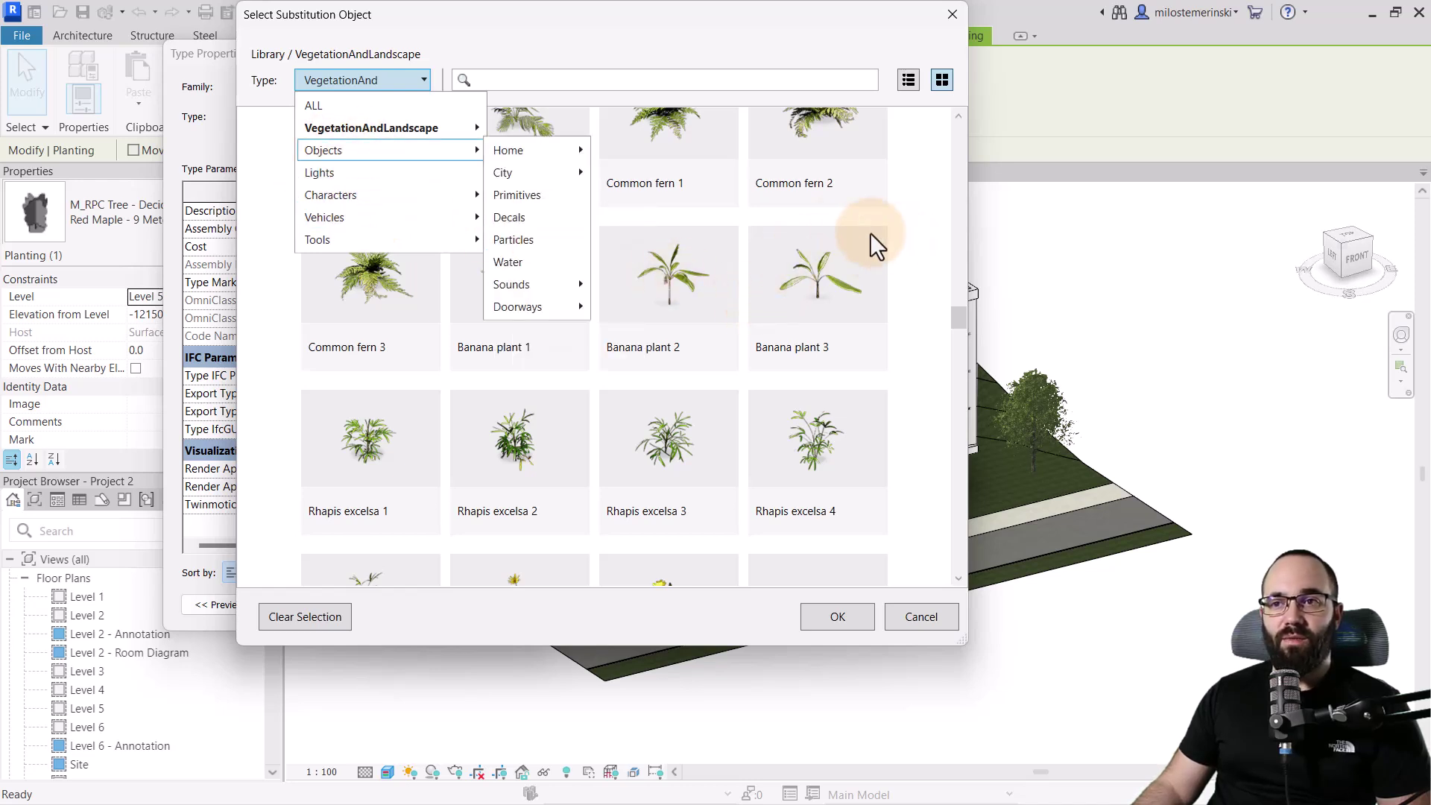
mouse_move(371, 128)
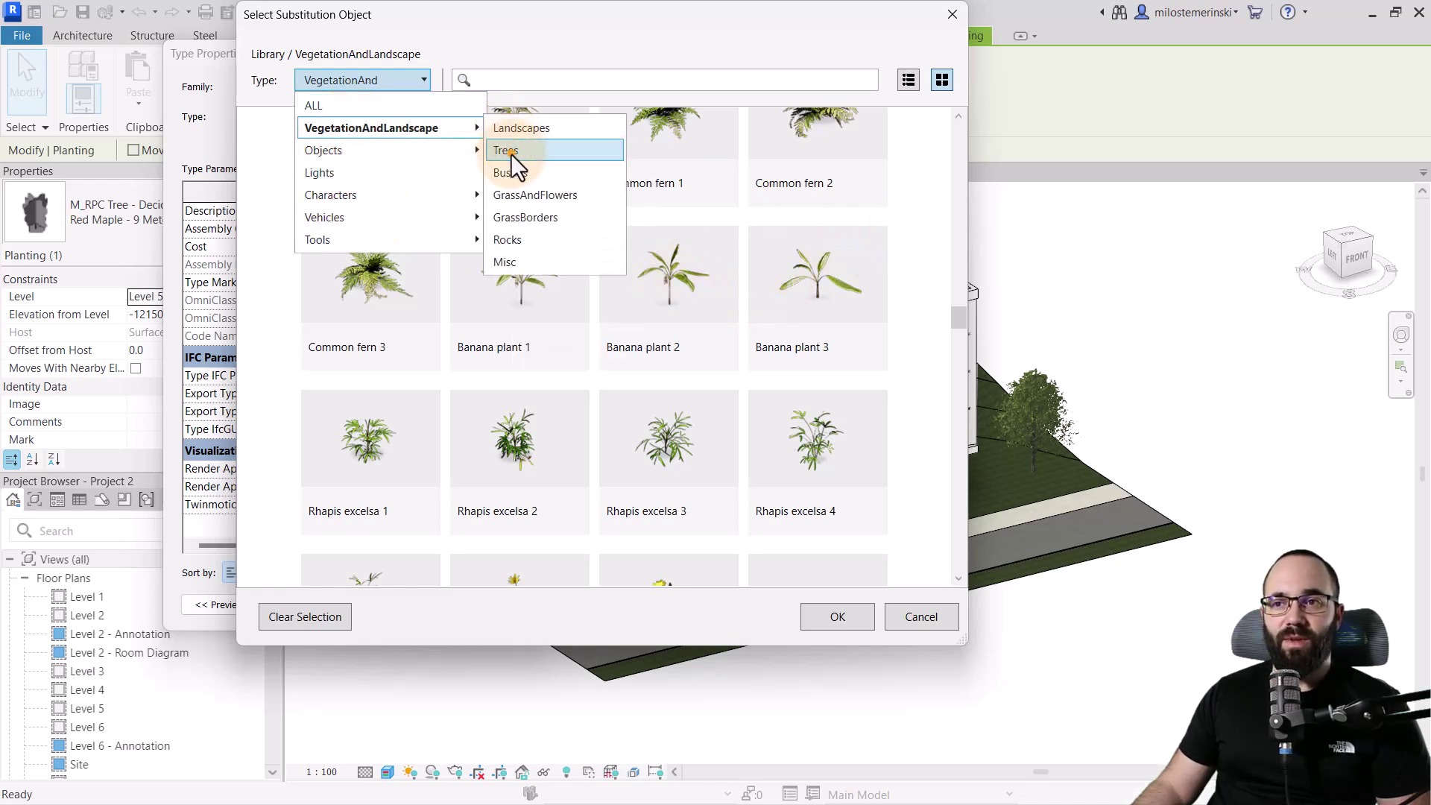
click(512, 153)
scroll(798, 249, up, 5)
scroll(798, 249, up, 5)
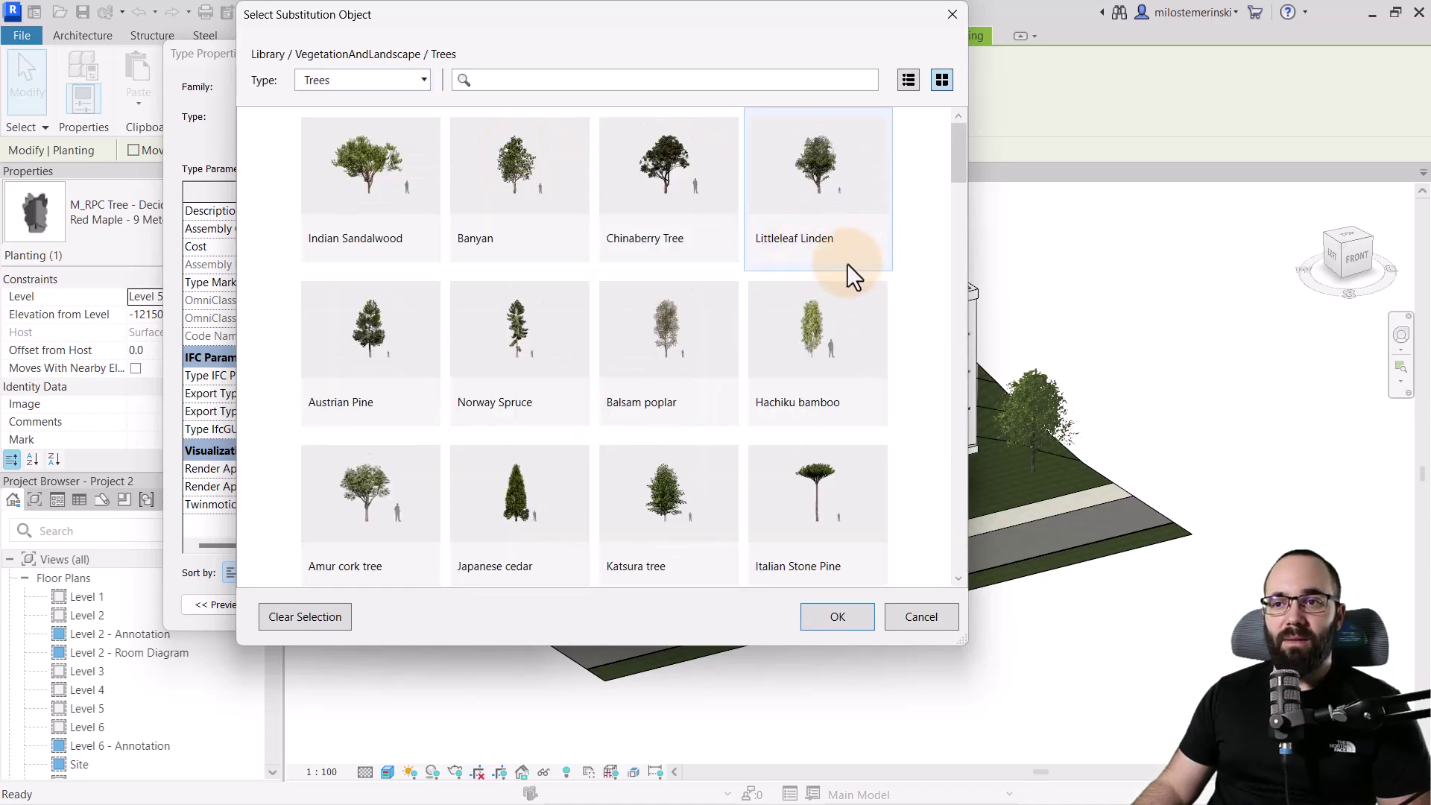
click(495, 194)
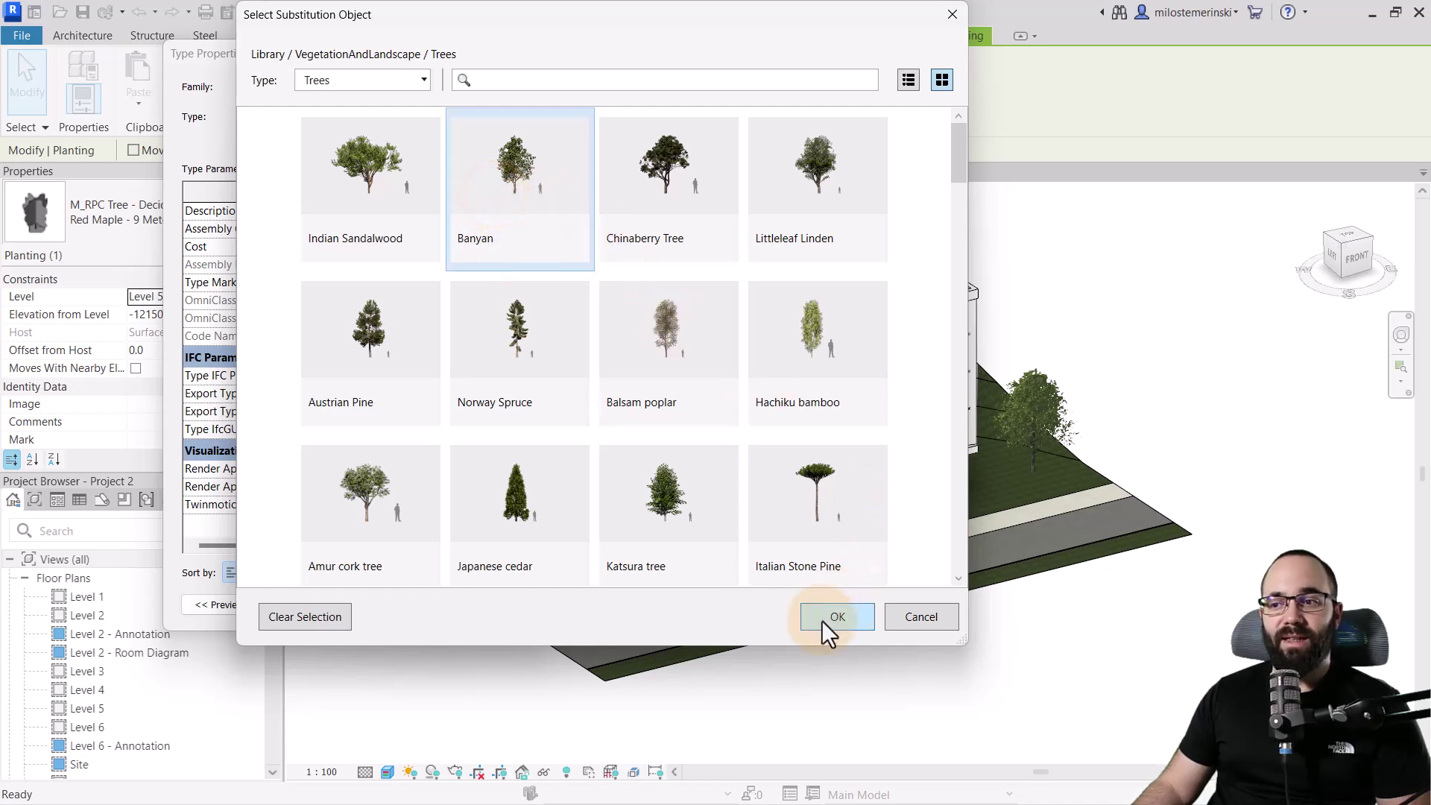
click(646, 198)
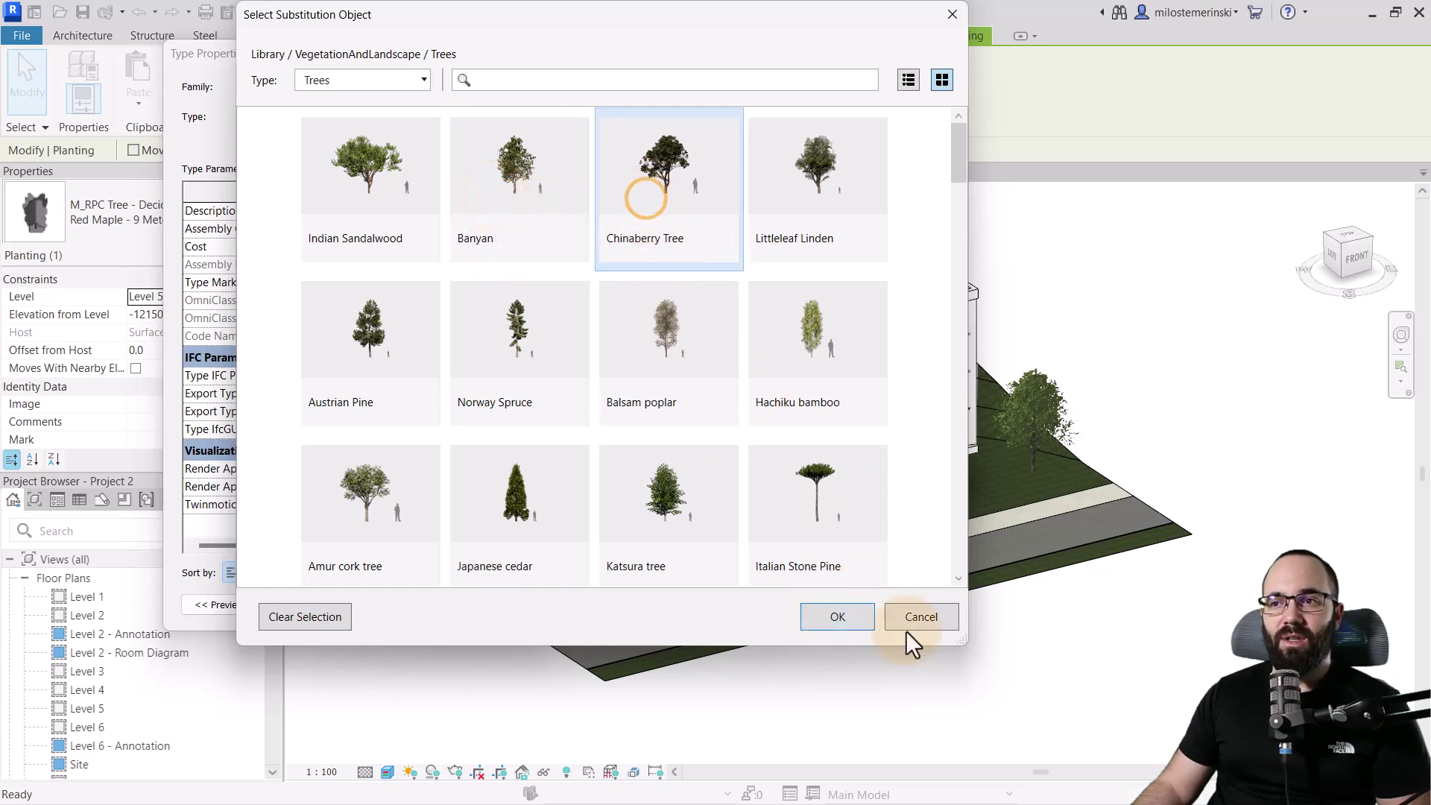
click(830, 626)
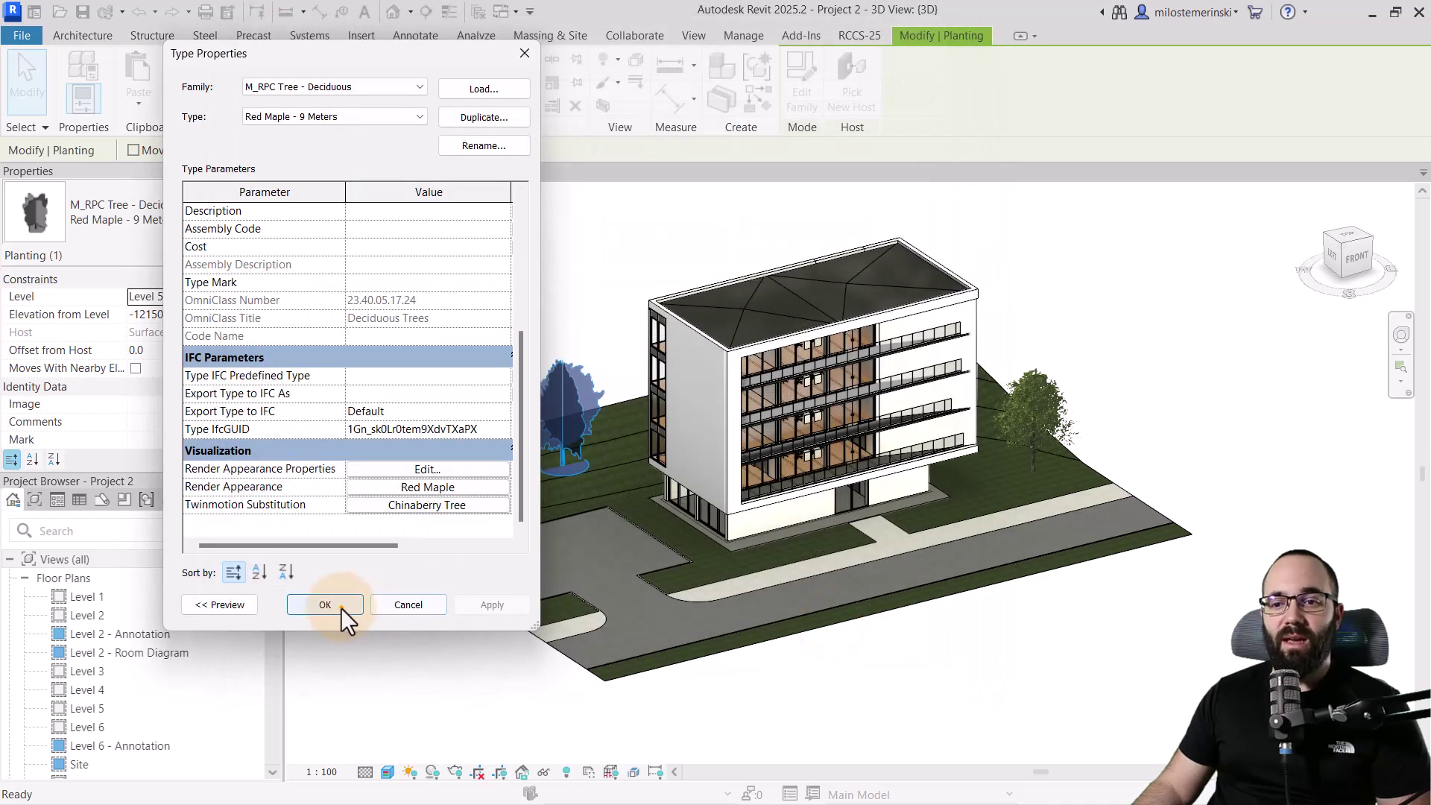
Apply the type change and synchronize the model to Twinmotion
click(341, 607)
click(362, 636)
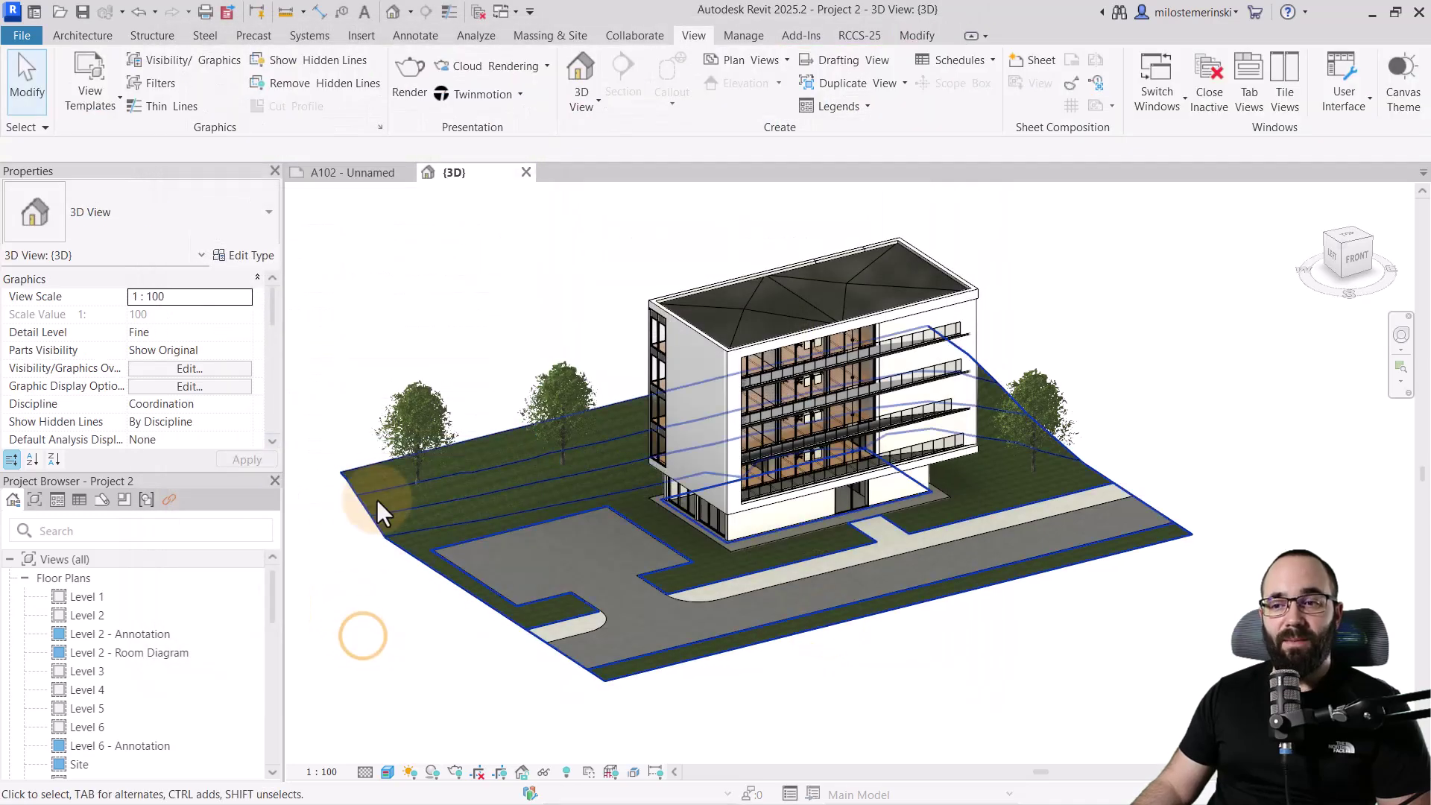
click(497, 98)
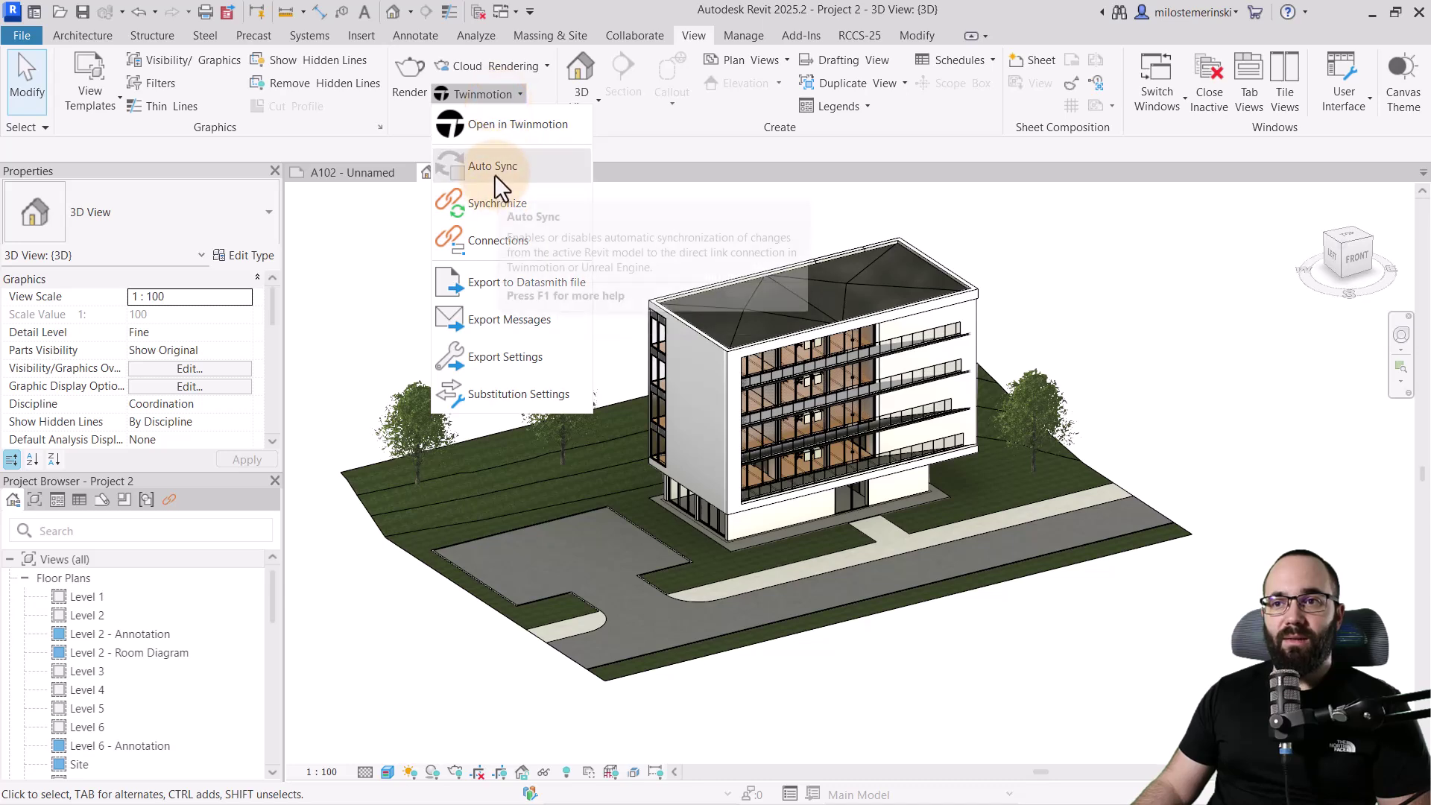
click(510, 204)
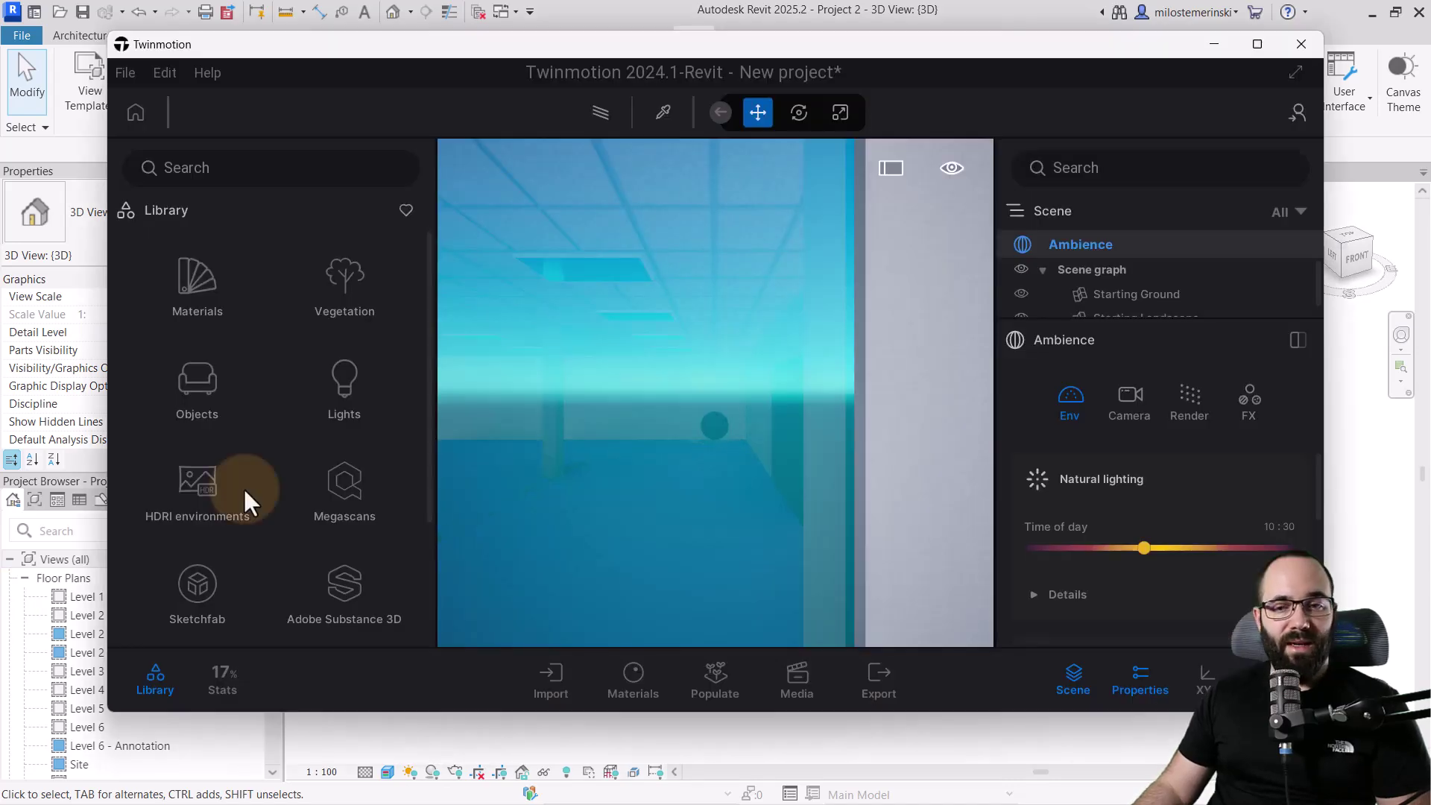
Pull the Twinmotion camera back to see the substituted Chinaberry Tree beside the building
mouse_move(844, 344)
mouse_down()
mouse_move(740, 493)
mouse_move(777, 405)
mouse_move(988, 313)
mouse_move(520, 470)
mouse_move(591, 383)
mouse_move(798, 390)
mouse_move(756, 303)
mouse_move(696, 479)
mouse_move(592, 511)
mouse_move(149, 567)
mouse_move(704, 463)
mouse_up()
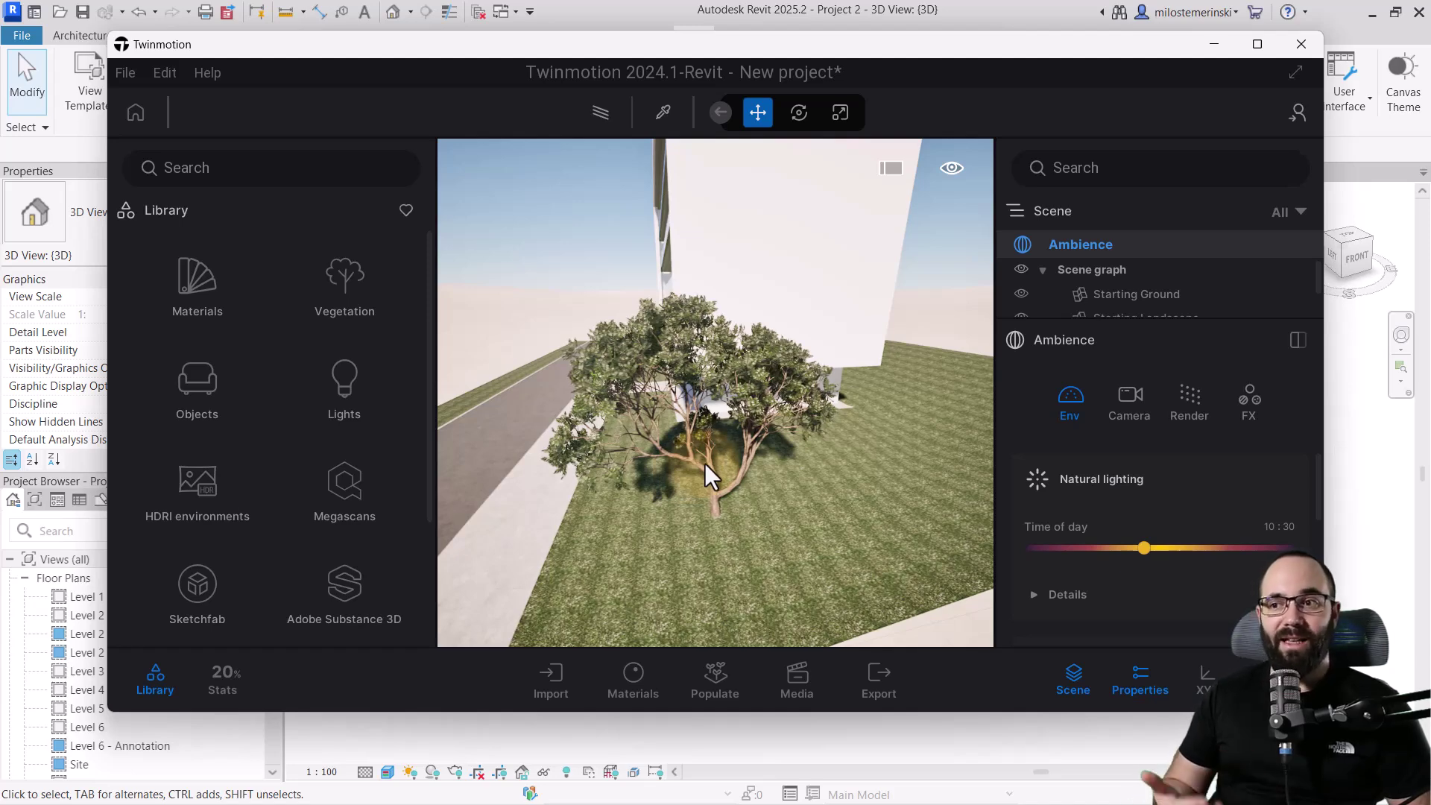
Place another Red Maple with Create Similar (CS), then synchronize the model to Twinmotion
click(686, 17)
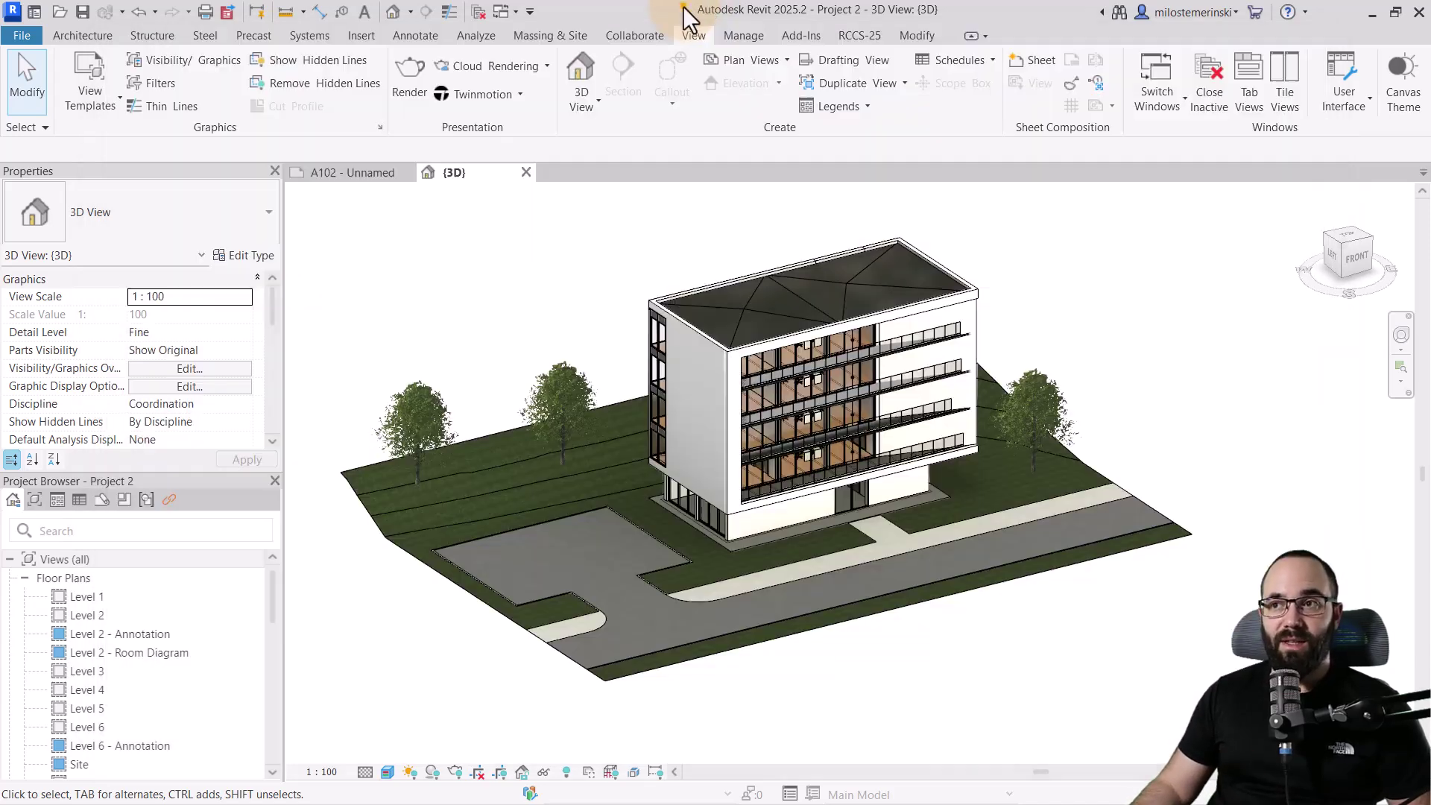
click(544, 401)
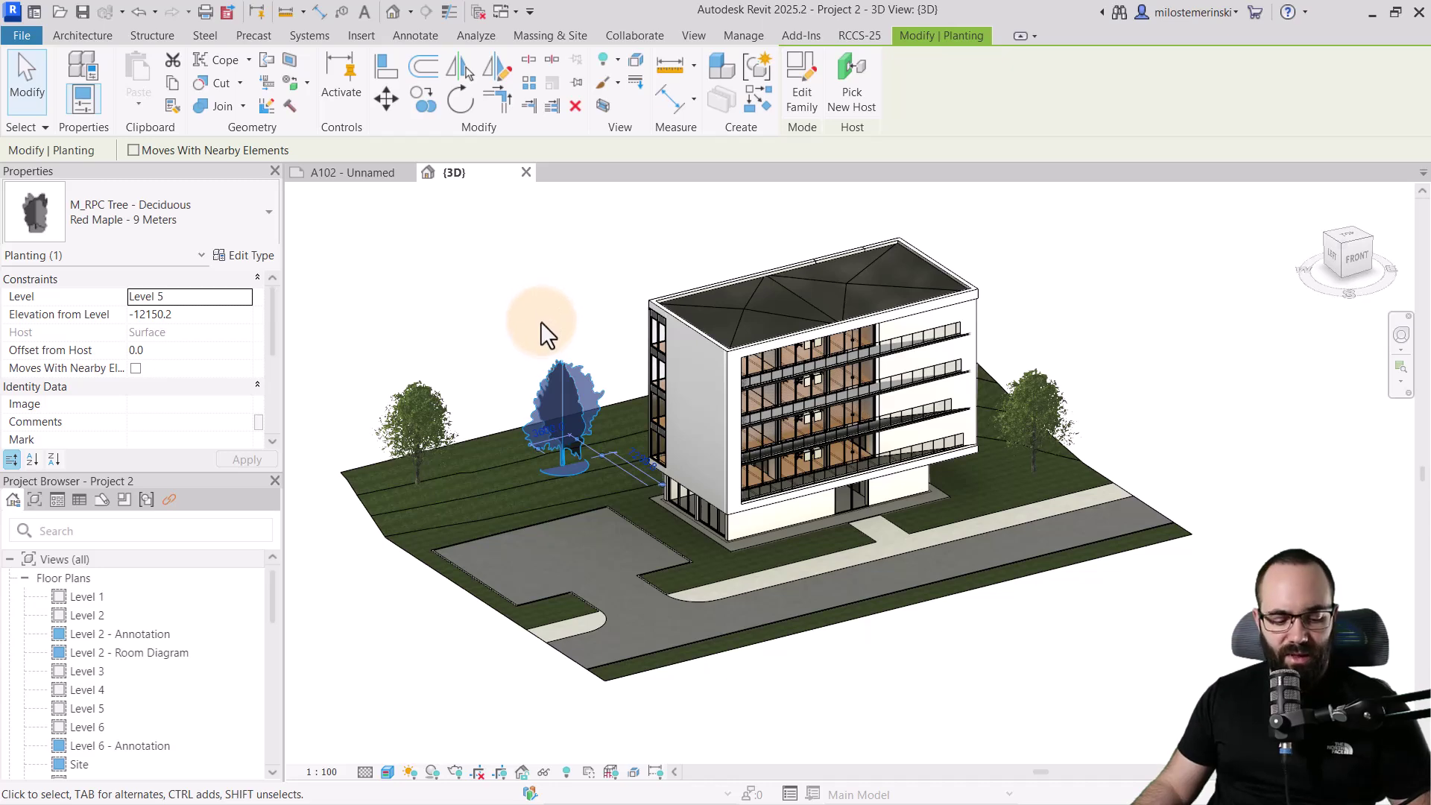
key(c)
key(s)
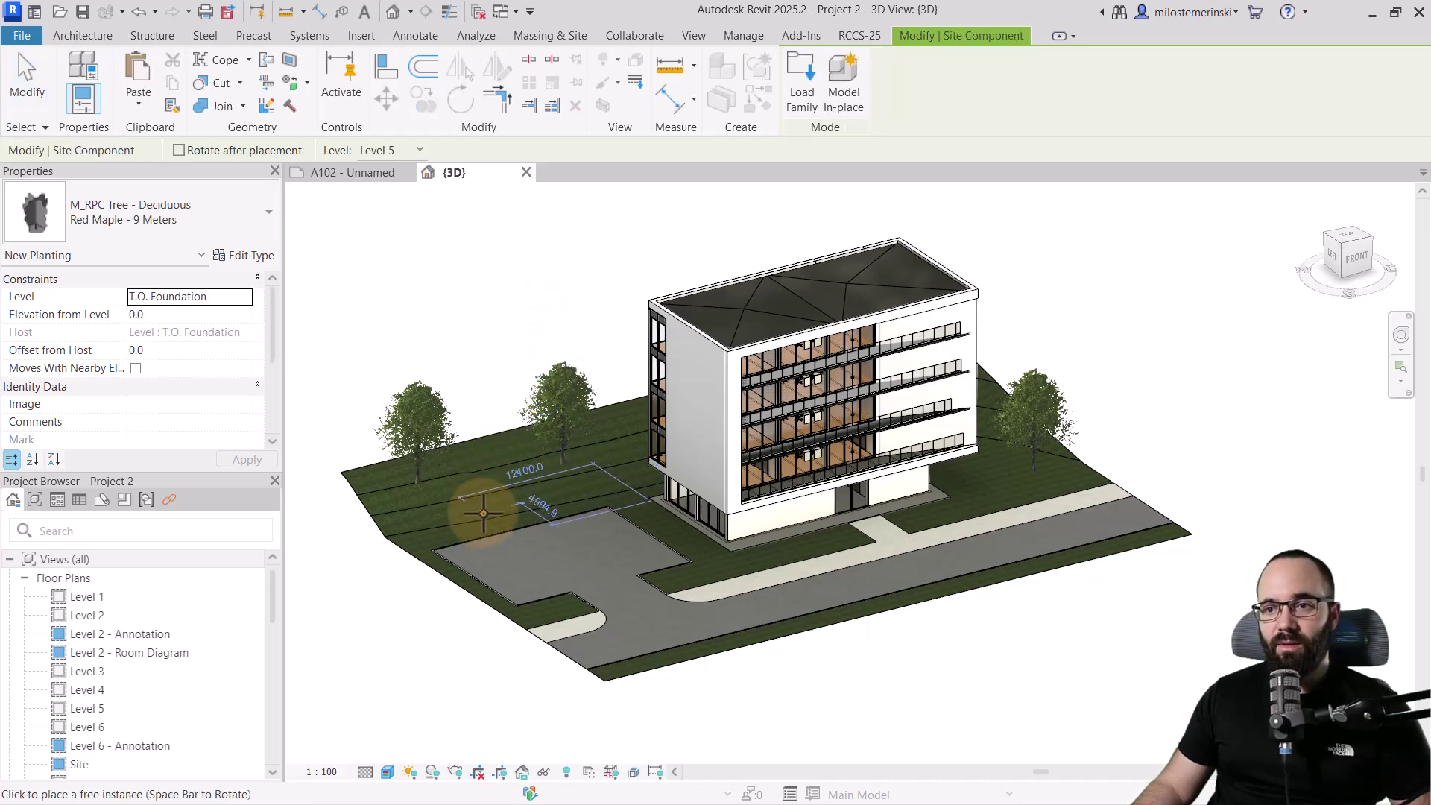
key(Escape)
key(Escape)
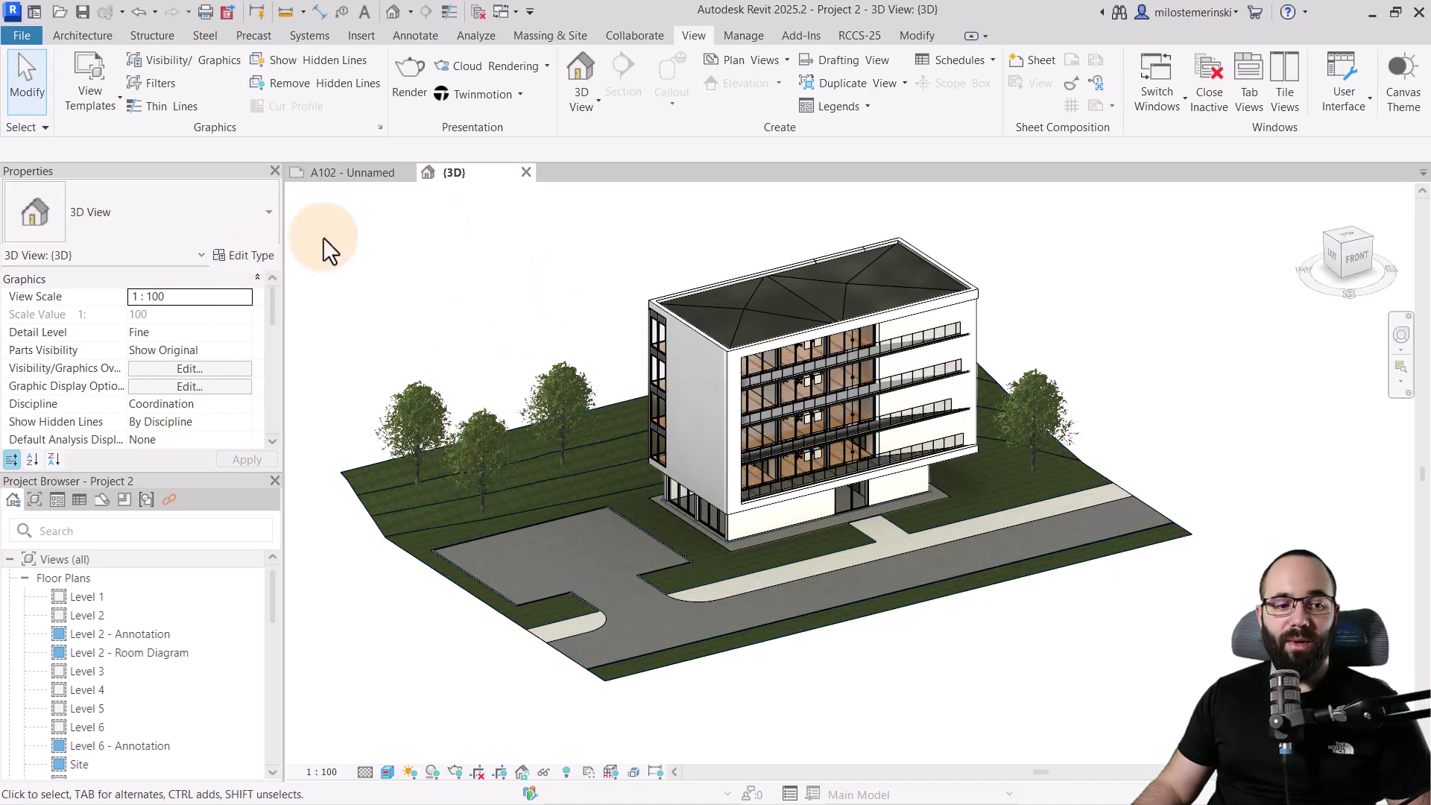
click(521, 94)
click(486, 205)
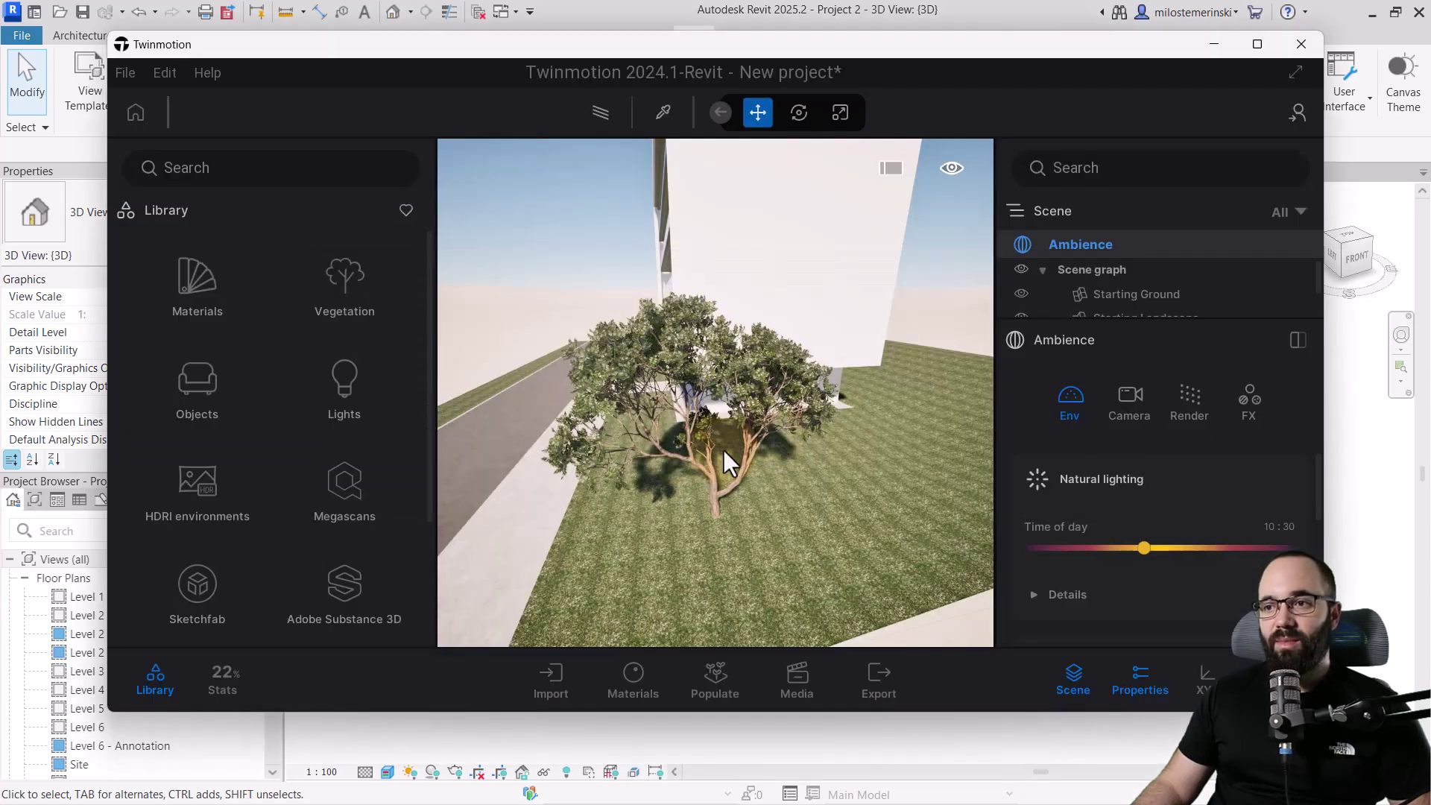
Inspect the synced Red Maple trees around the building, then close Twinmotion without saving
mouse_move(723, 449)
mouse_down()
mouse_move(674, 464)
mouse_move(625, 407)
mouse_move(1054, 377)
mouse_move(725, 415)
mouse_move(425, 421)
mouse_move(674, 432)
mouse_move(281, 447)
mouse_move(422, 440)
mouse_up()
scroll(674, 432, up, 2)
scroll(671, 437, up, 2)
scroll(639, 441, up, 3)
scroll(597, 447, up, 2)
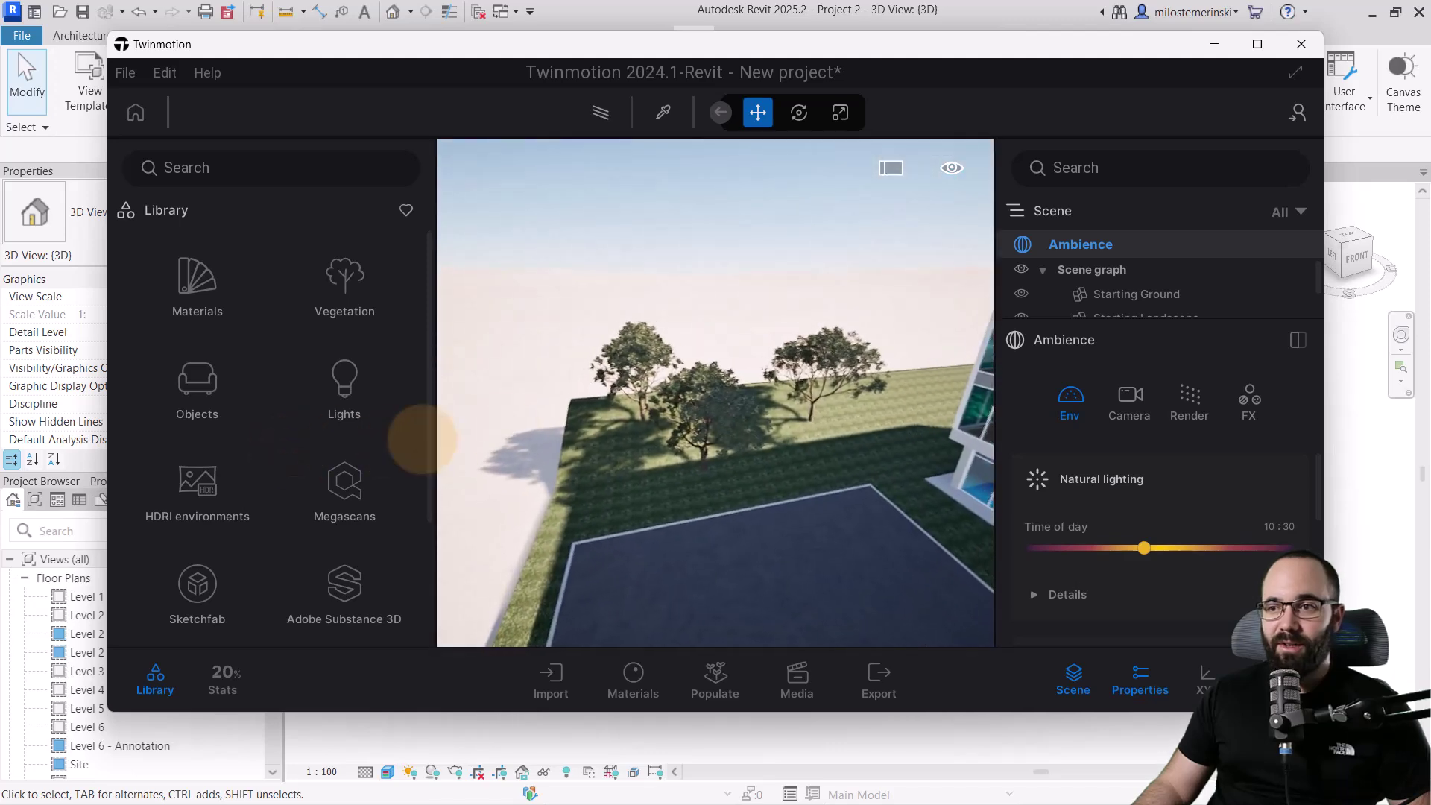
click(1301, 44)
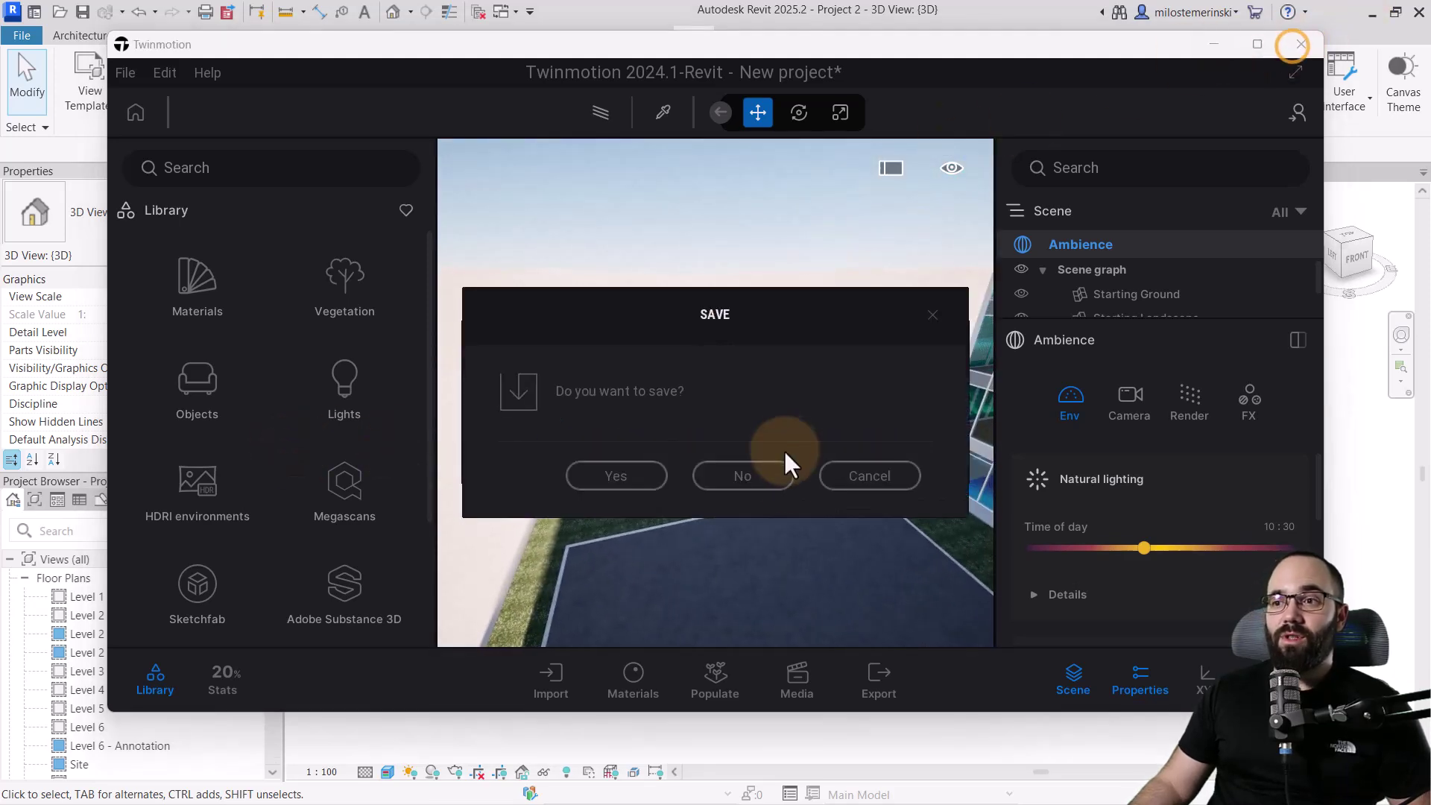
click(743, 477)
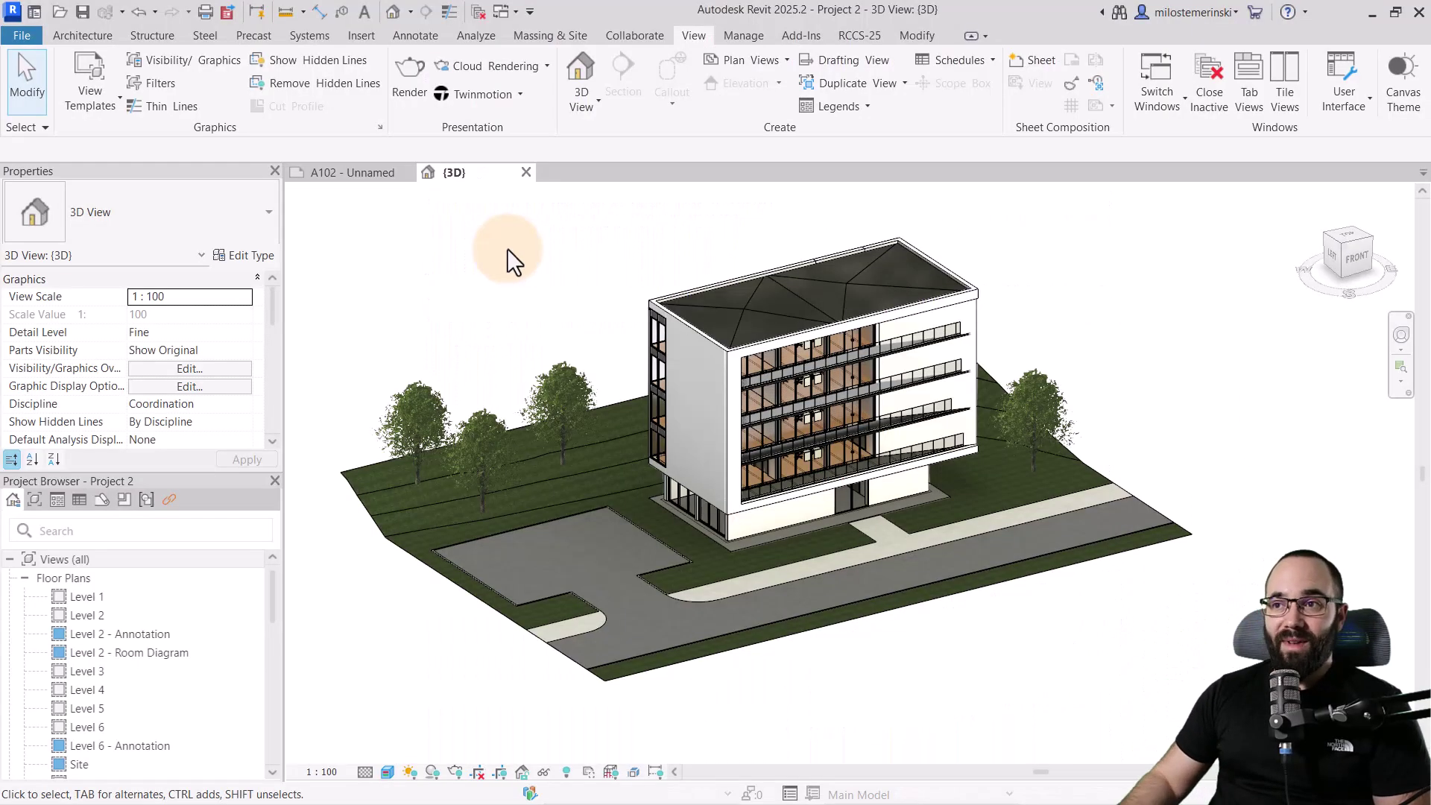
Run Carbon Insights Analyze, generating the Energy Analytical Model and uploading Project 2
click(481, 36)
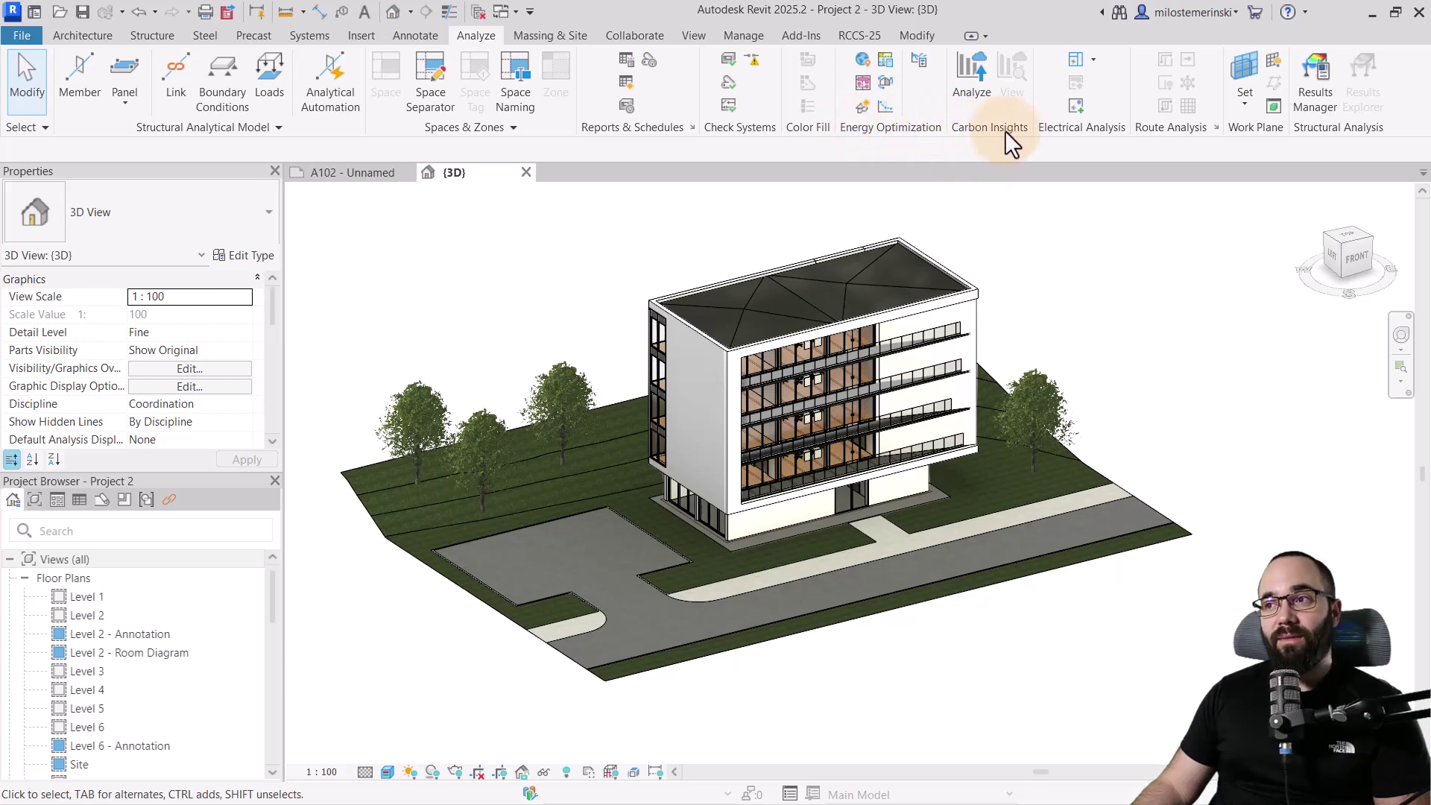
click(962, 88)
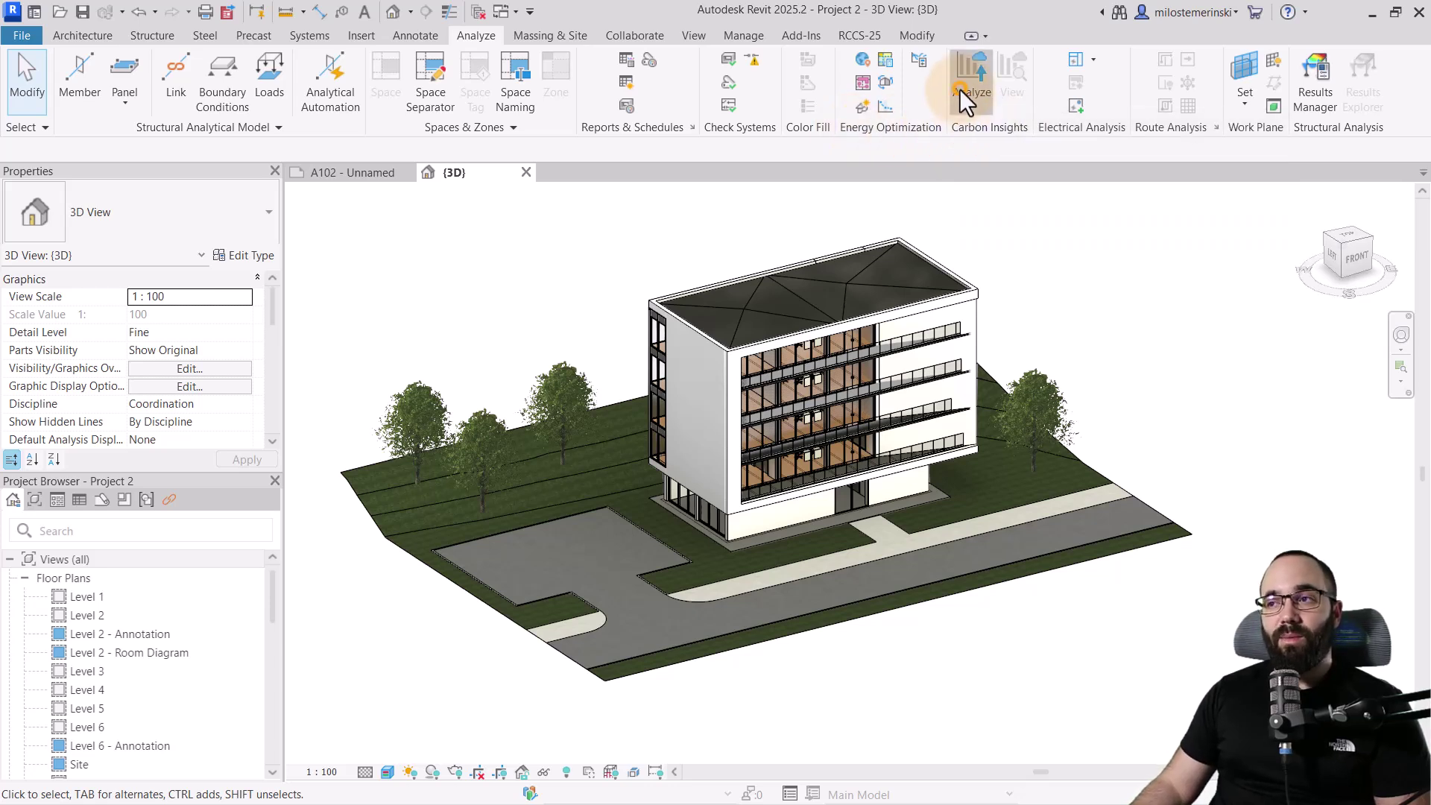
click(602, 384)
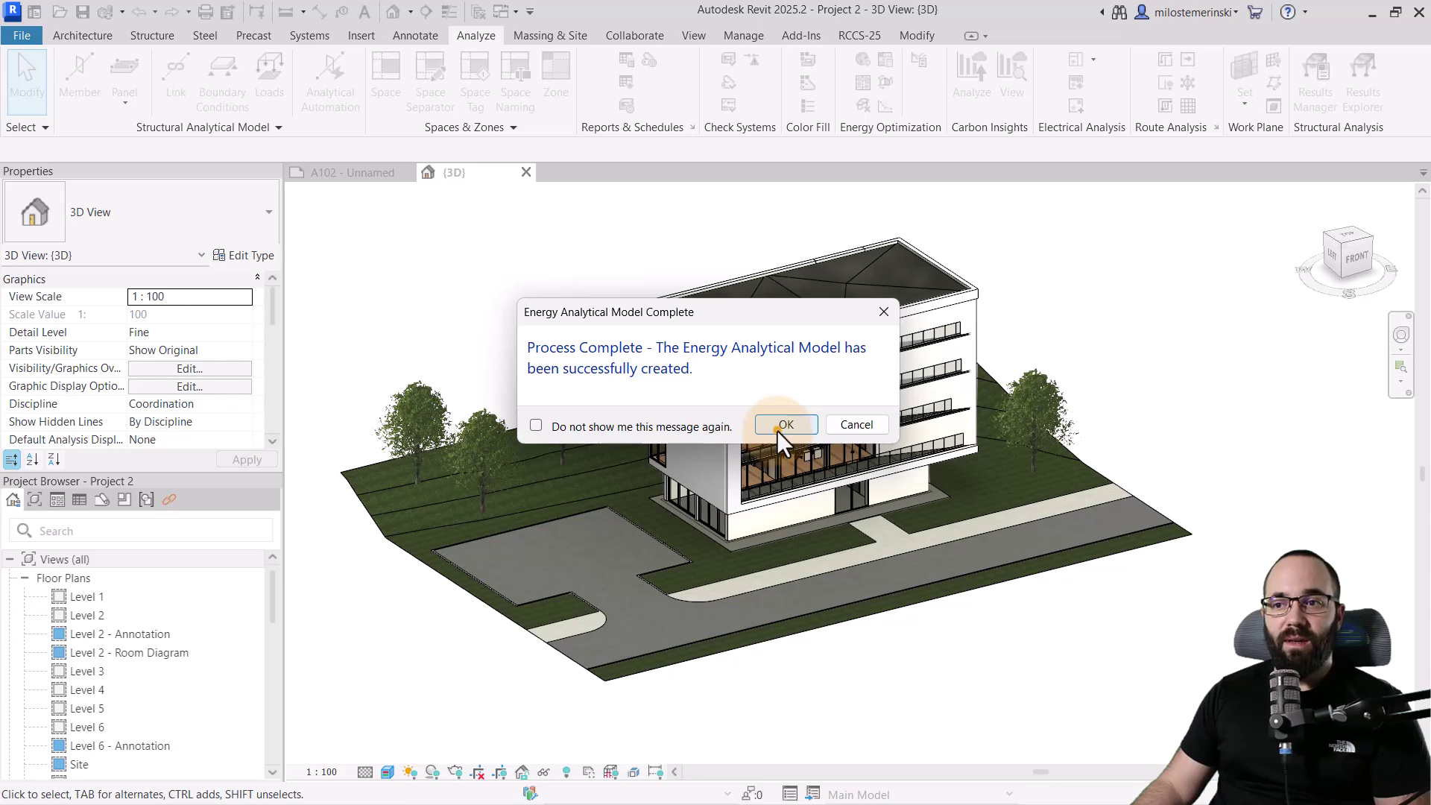
click(777, 431)
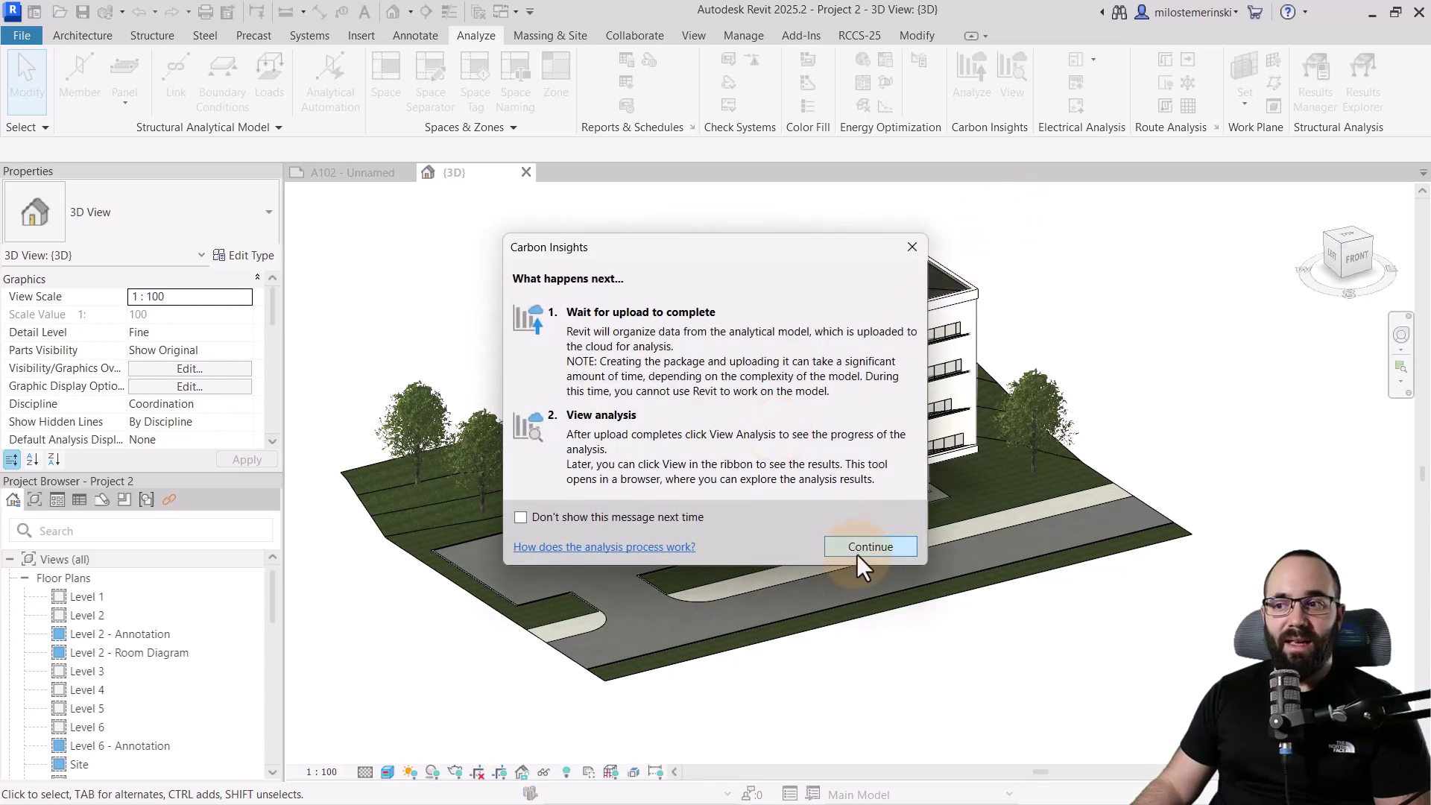
click(857, 550)
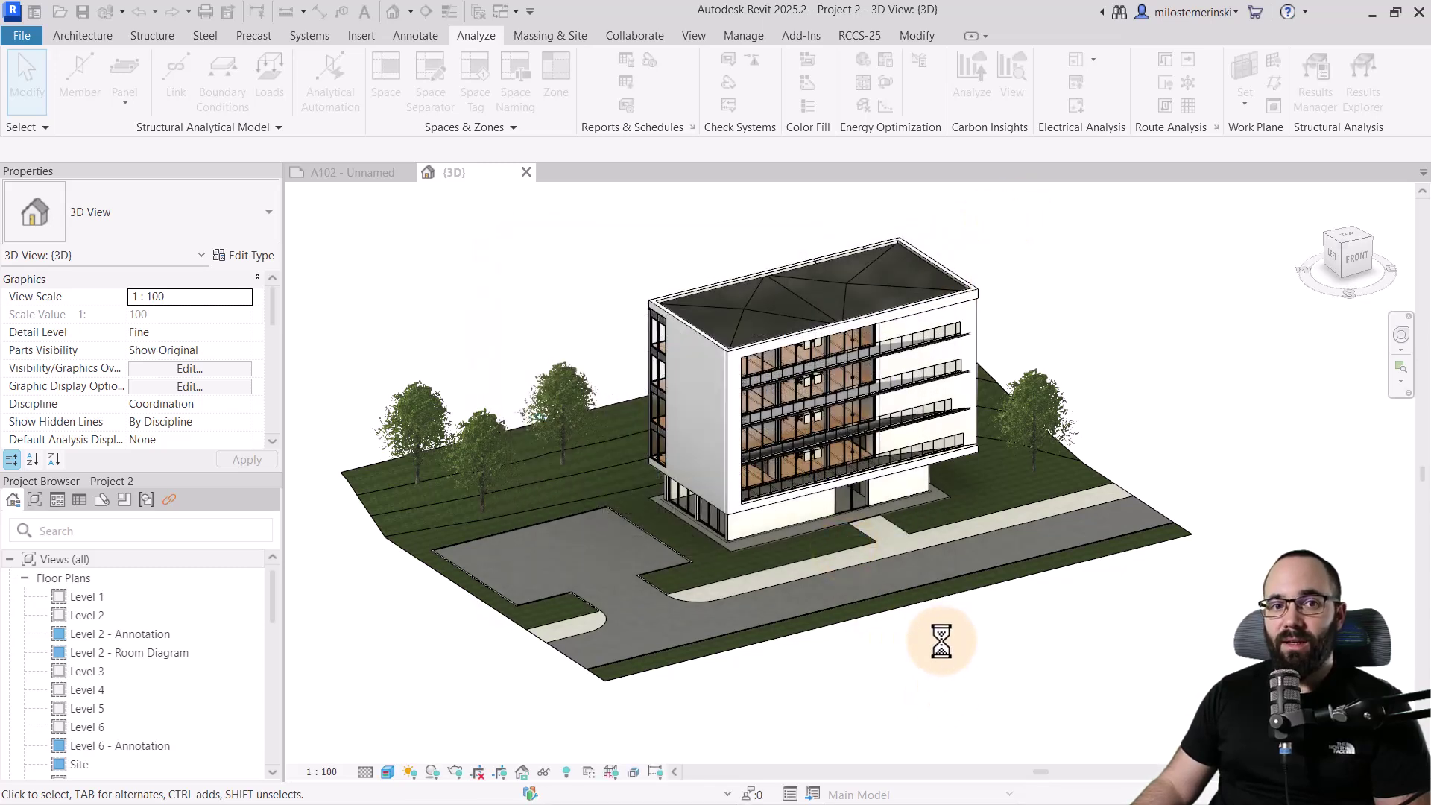
click(830, 445)
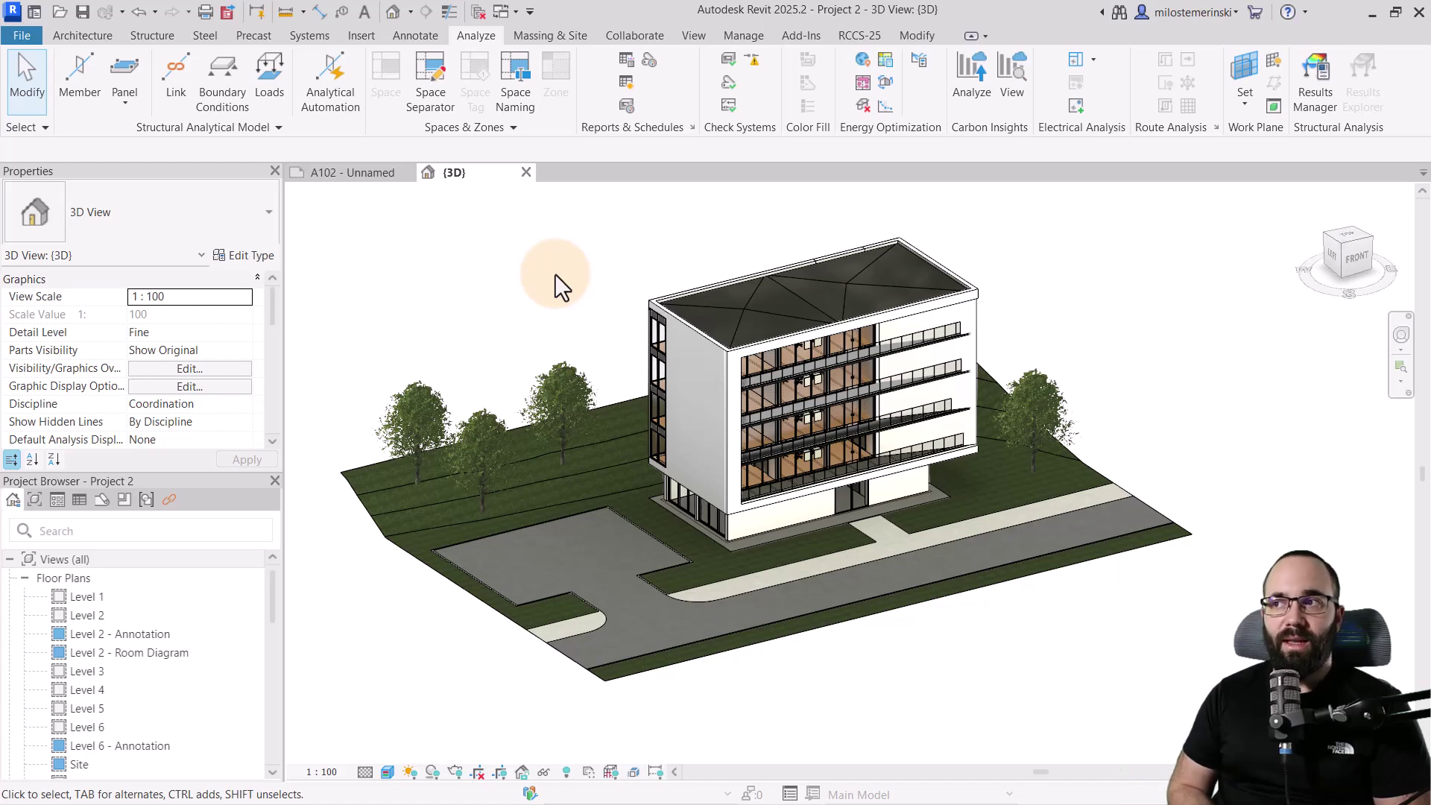
Review Project 2's Insight carbon dashboard (137,949 kgCO2e total), then switch back to Revit
click(1013, 92)
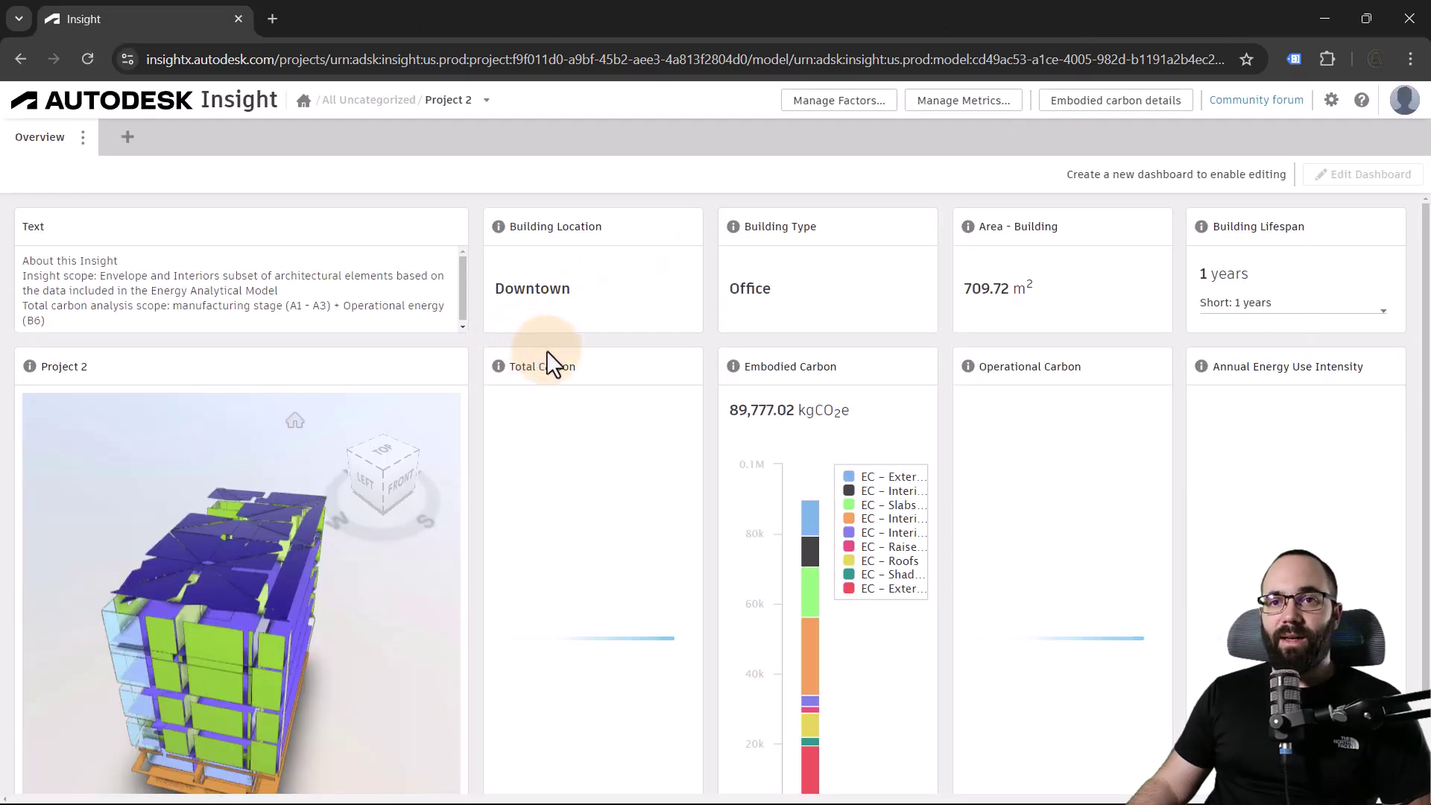
scroll(521, 372, down, 2)
mouse_move(383, 527)
mouse_down()
mouse_move(341, 549)
mouse_move(257, 558)
mouse_move(65, 505)
mouse_move(11, 514)
mouse_move(127, 550)
mouse_move(122, 560)
mouse_move(525, 512)
mouse_up()
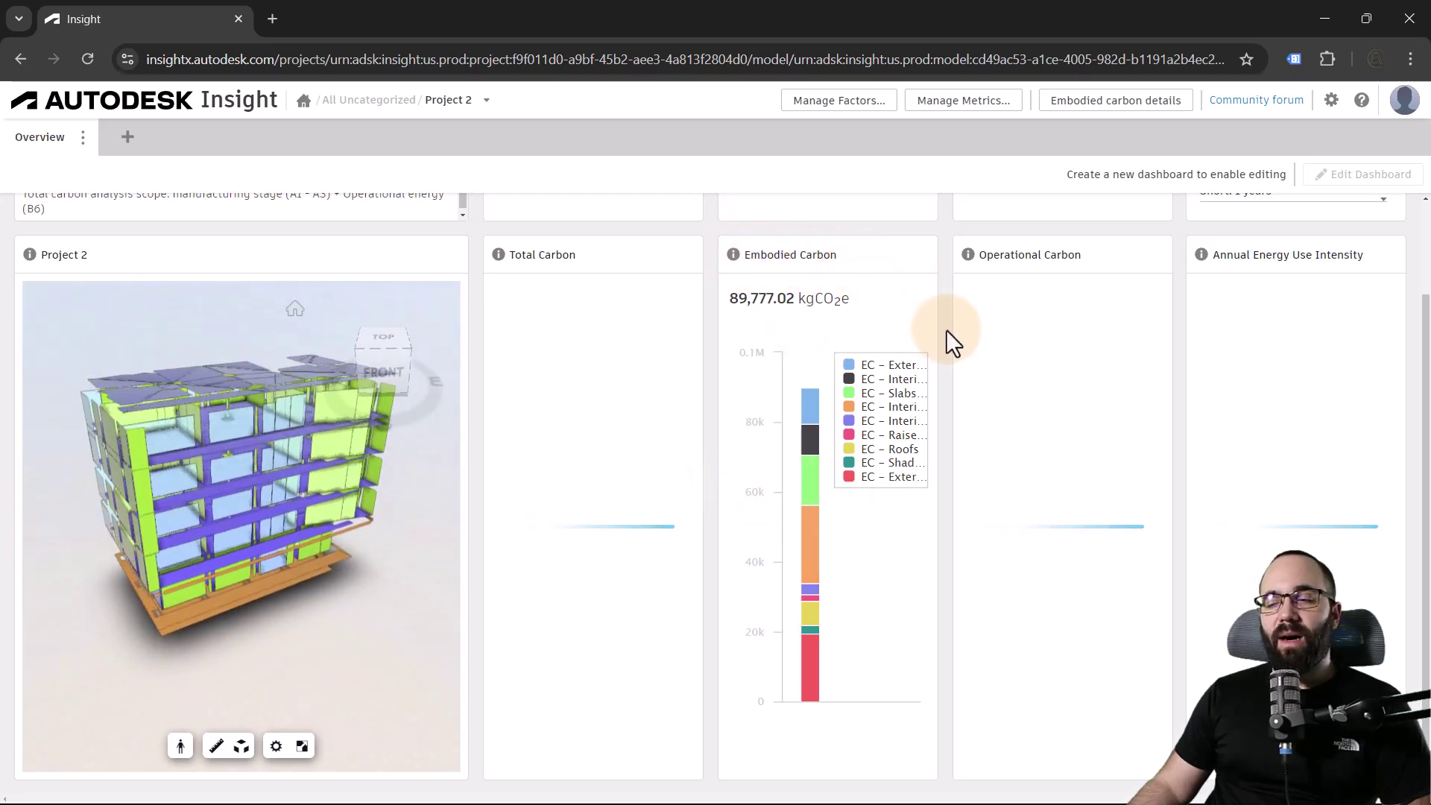
scroll(909, 418, up, 2)
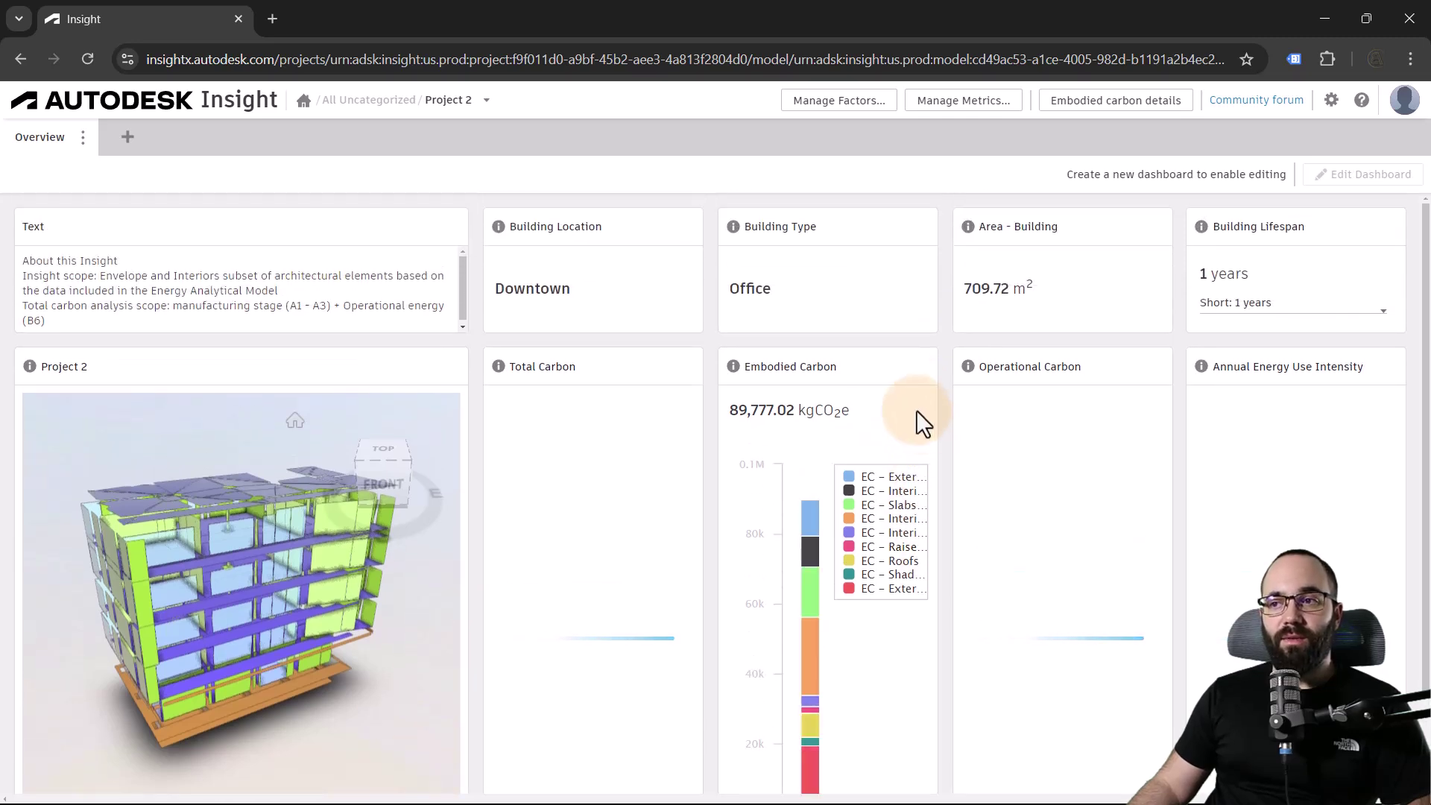
scroll(919, 418, down, 2)
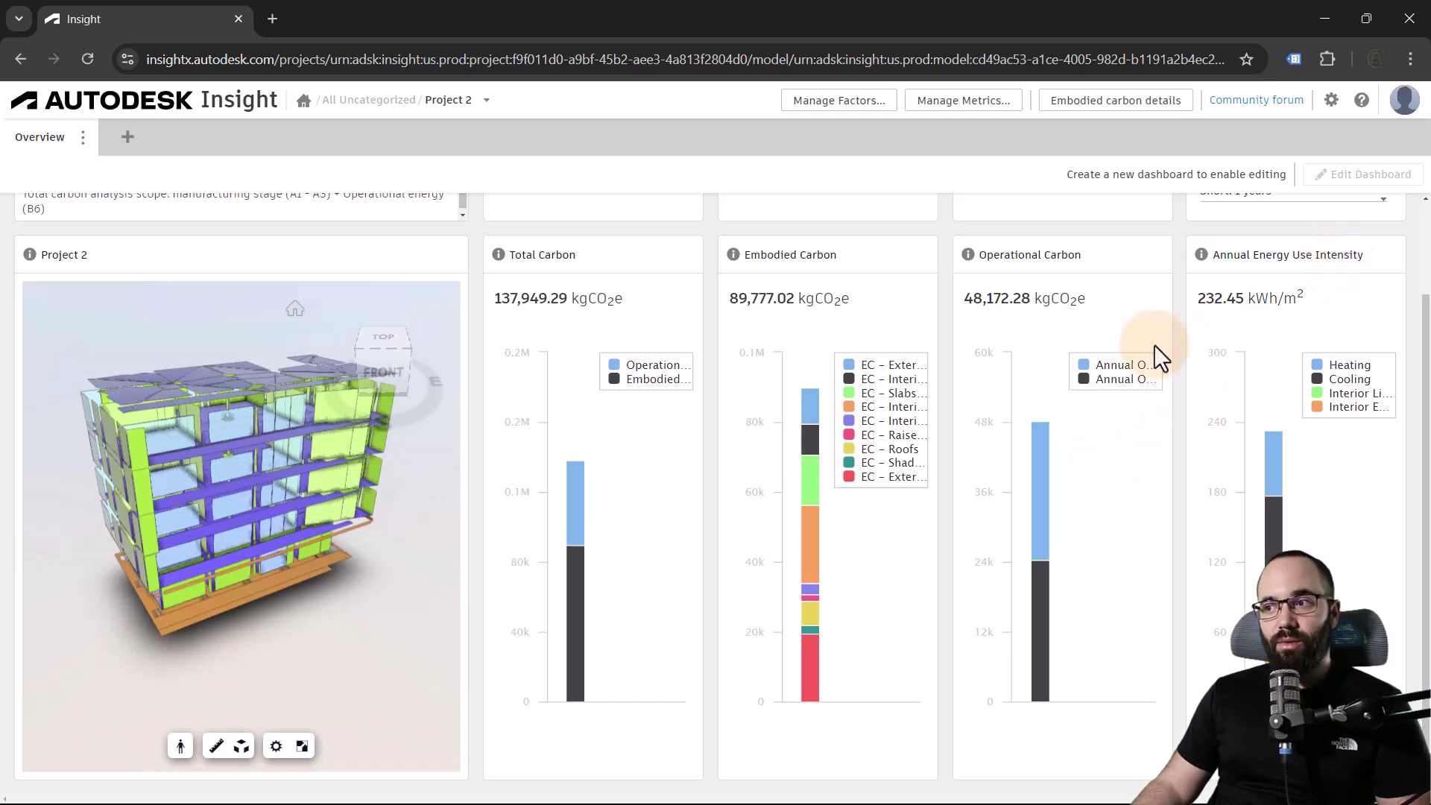
scroll(900, 543, up, 1)
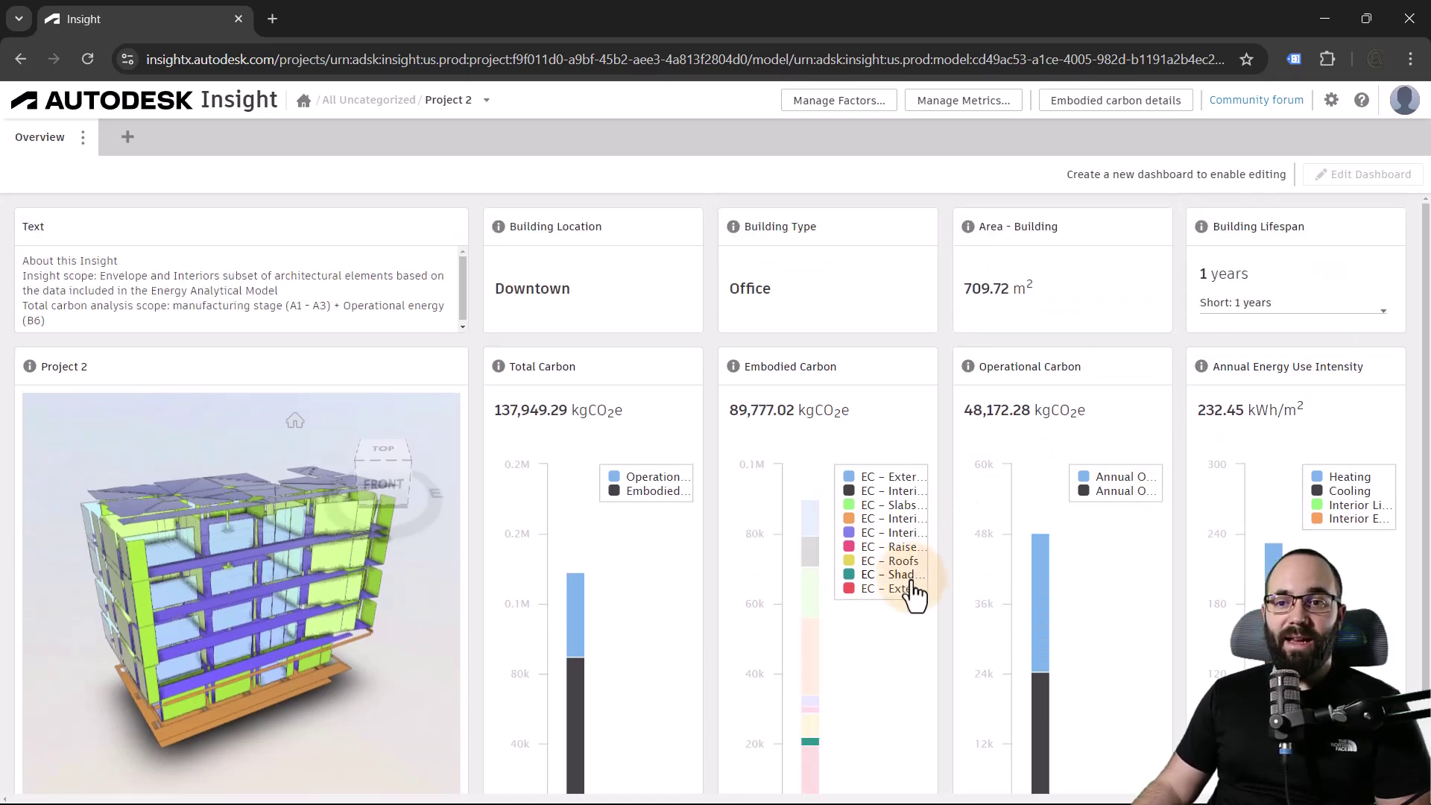
scroll(948, 621, down, 1)
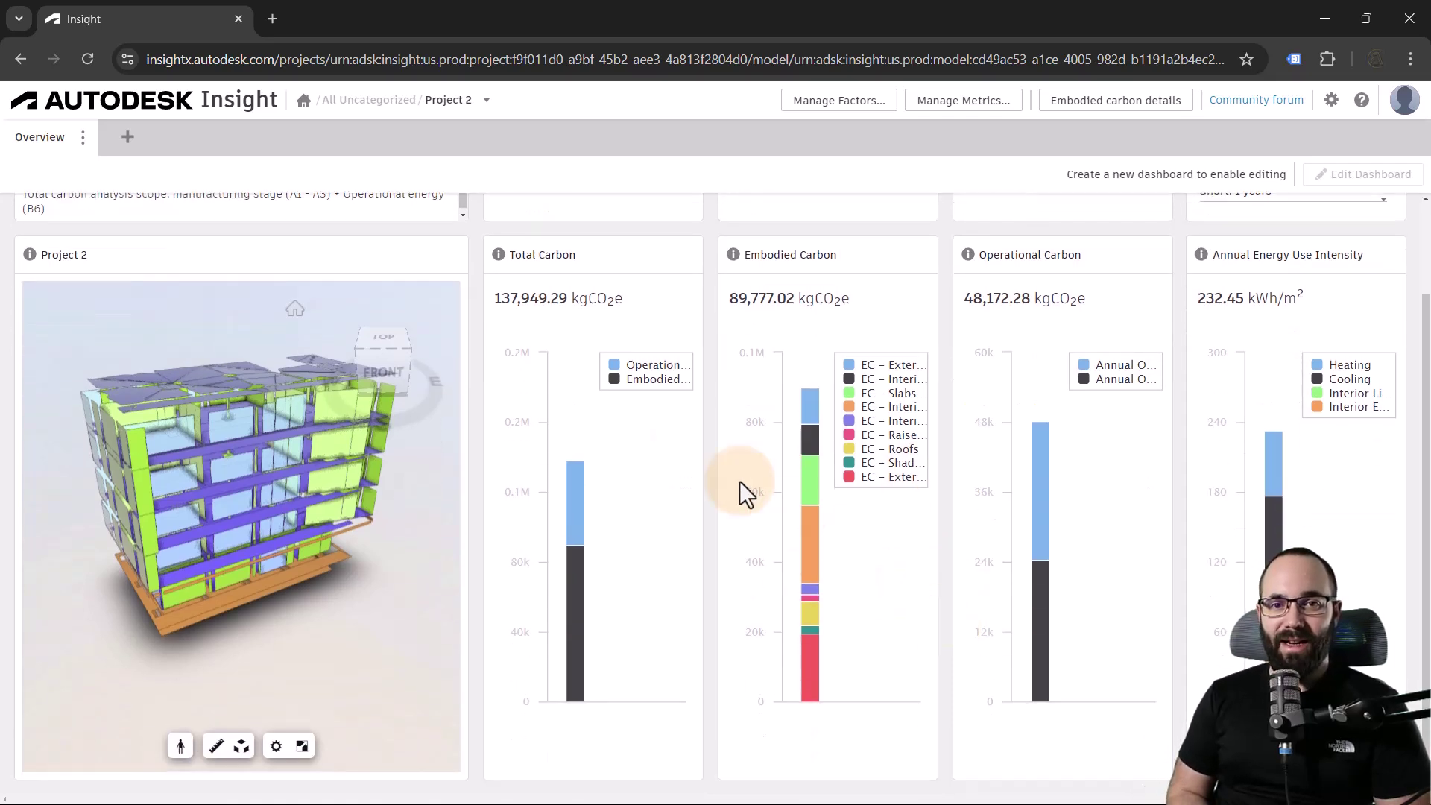
key(alt+Tab)
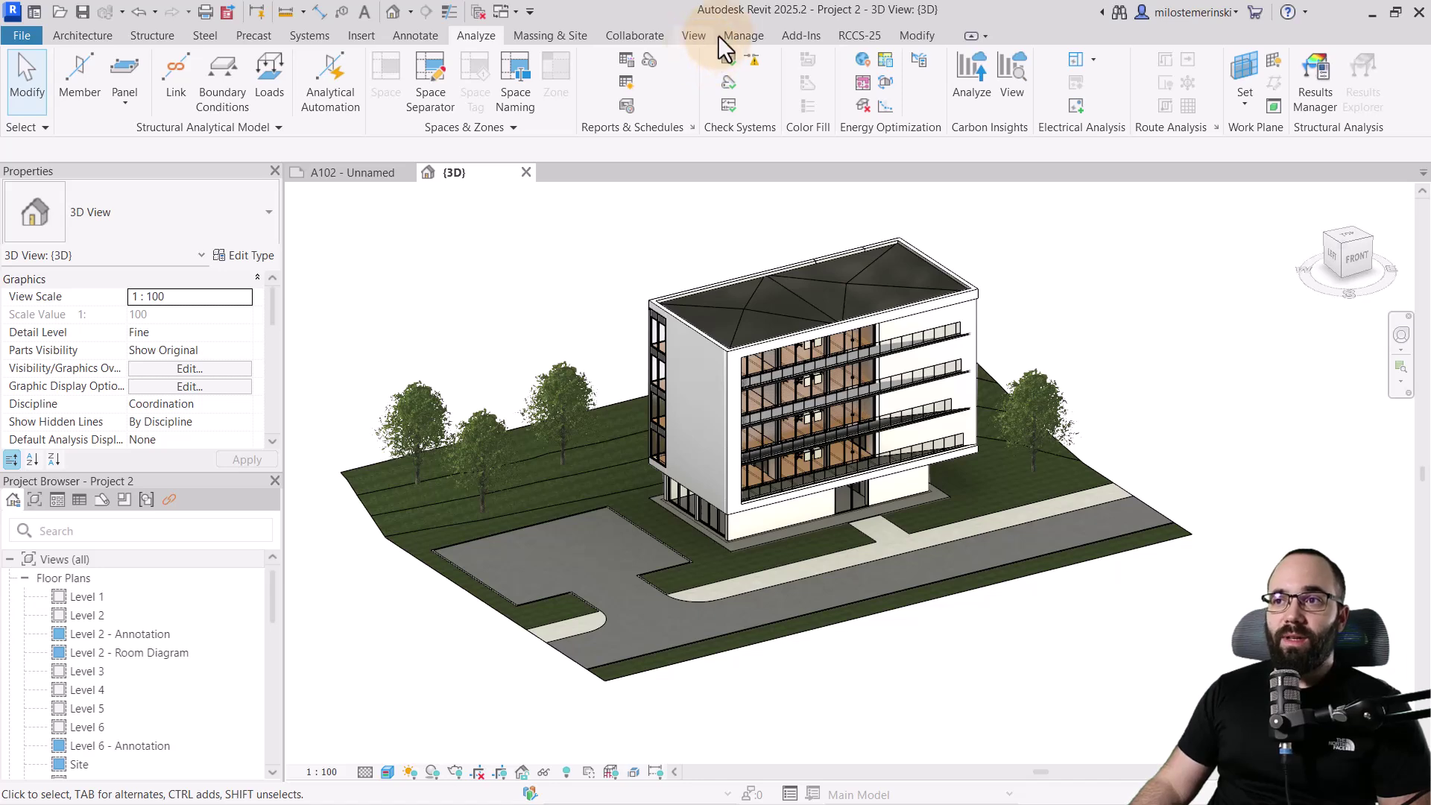
click(722, 34)
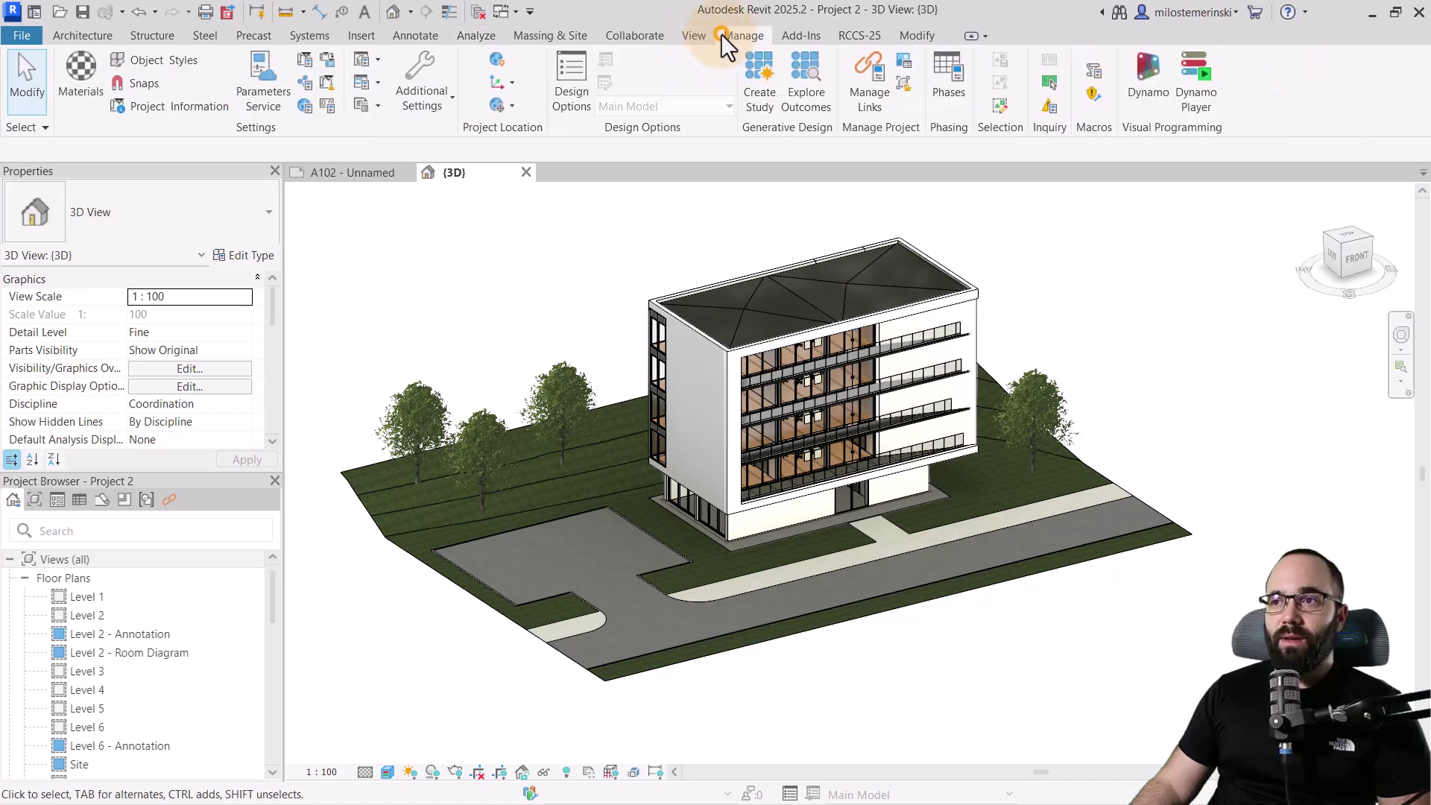
click(1150, 96)
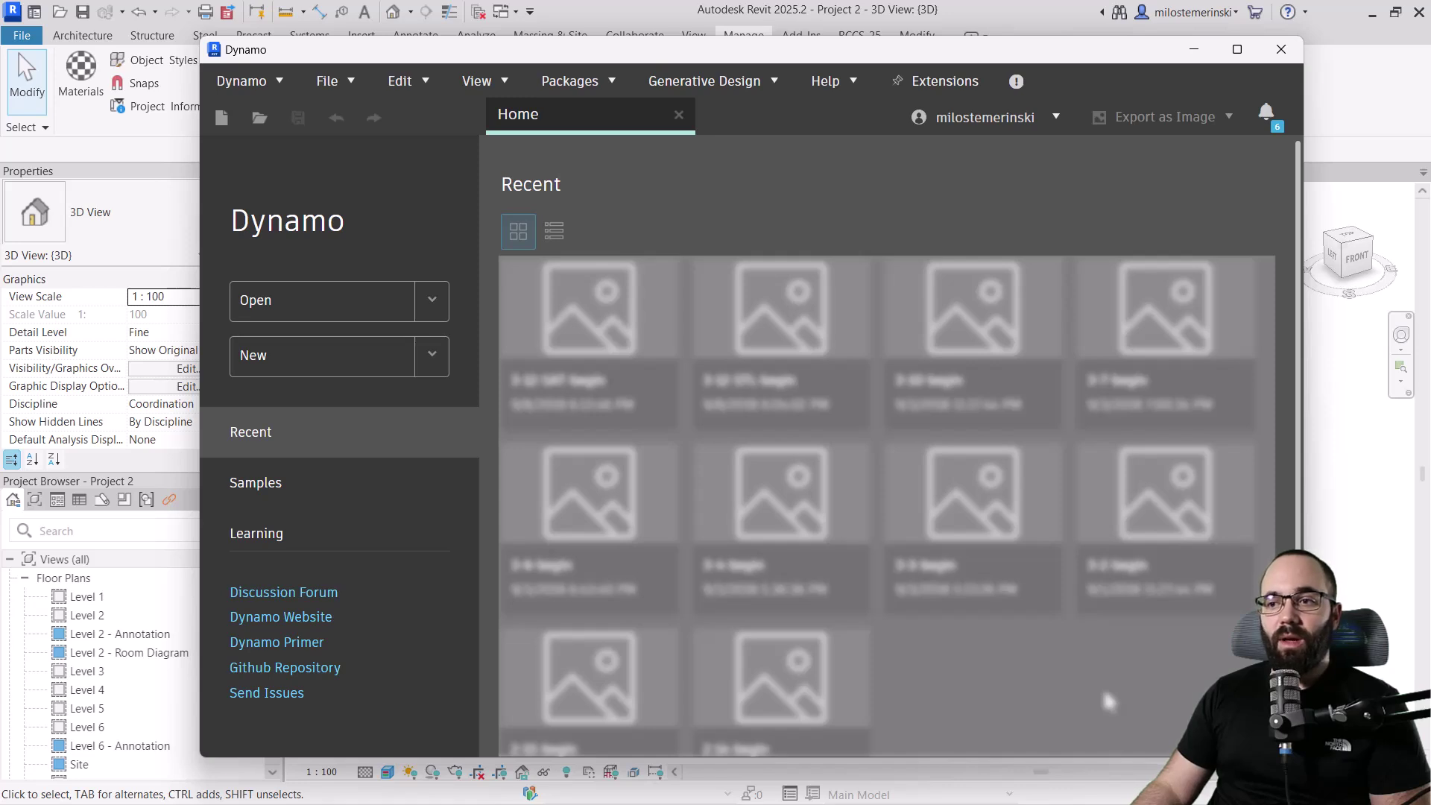
click(1107, 701)
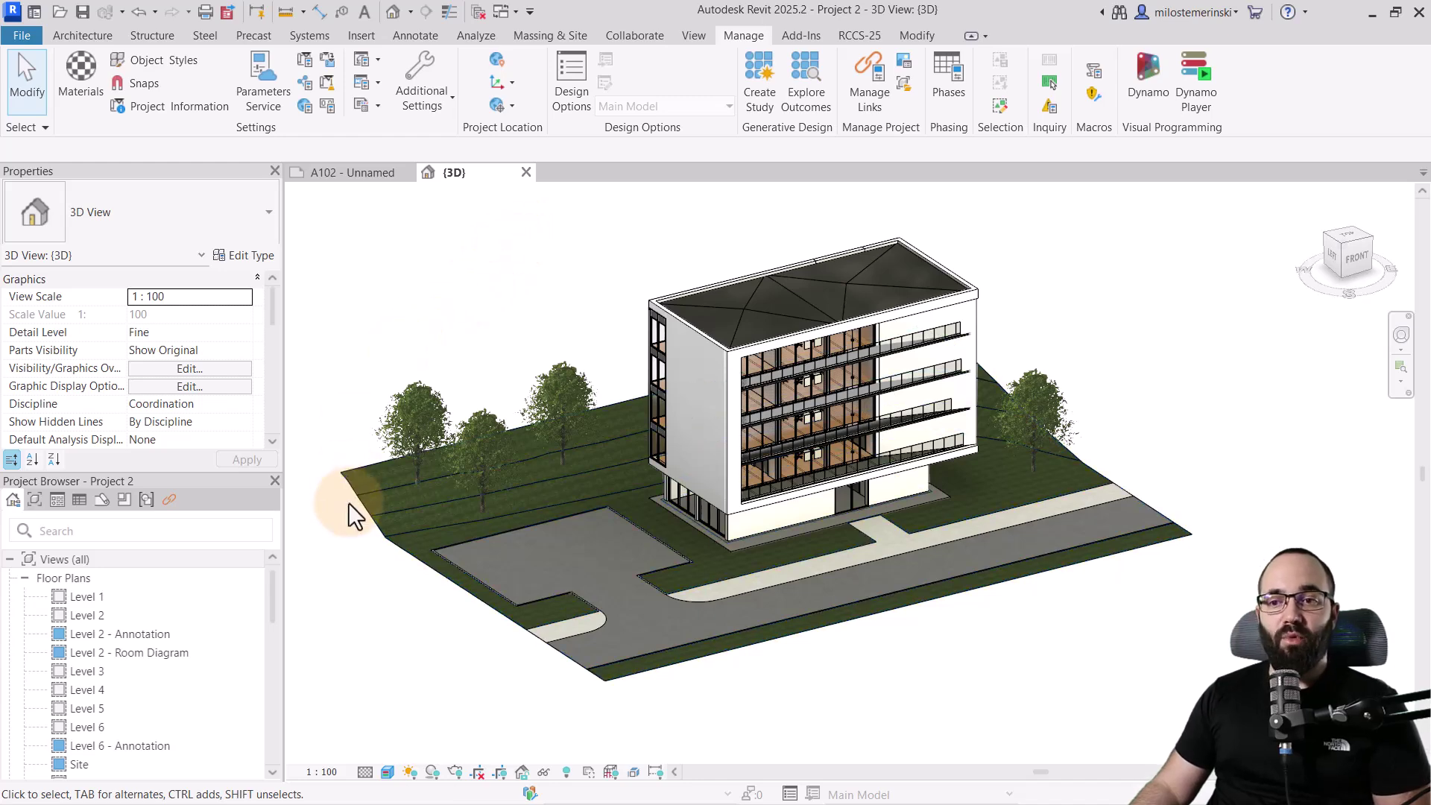
Generate a toposolid from the grass topography surface
click(357, 498)
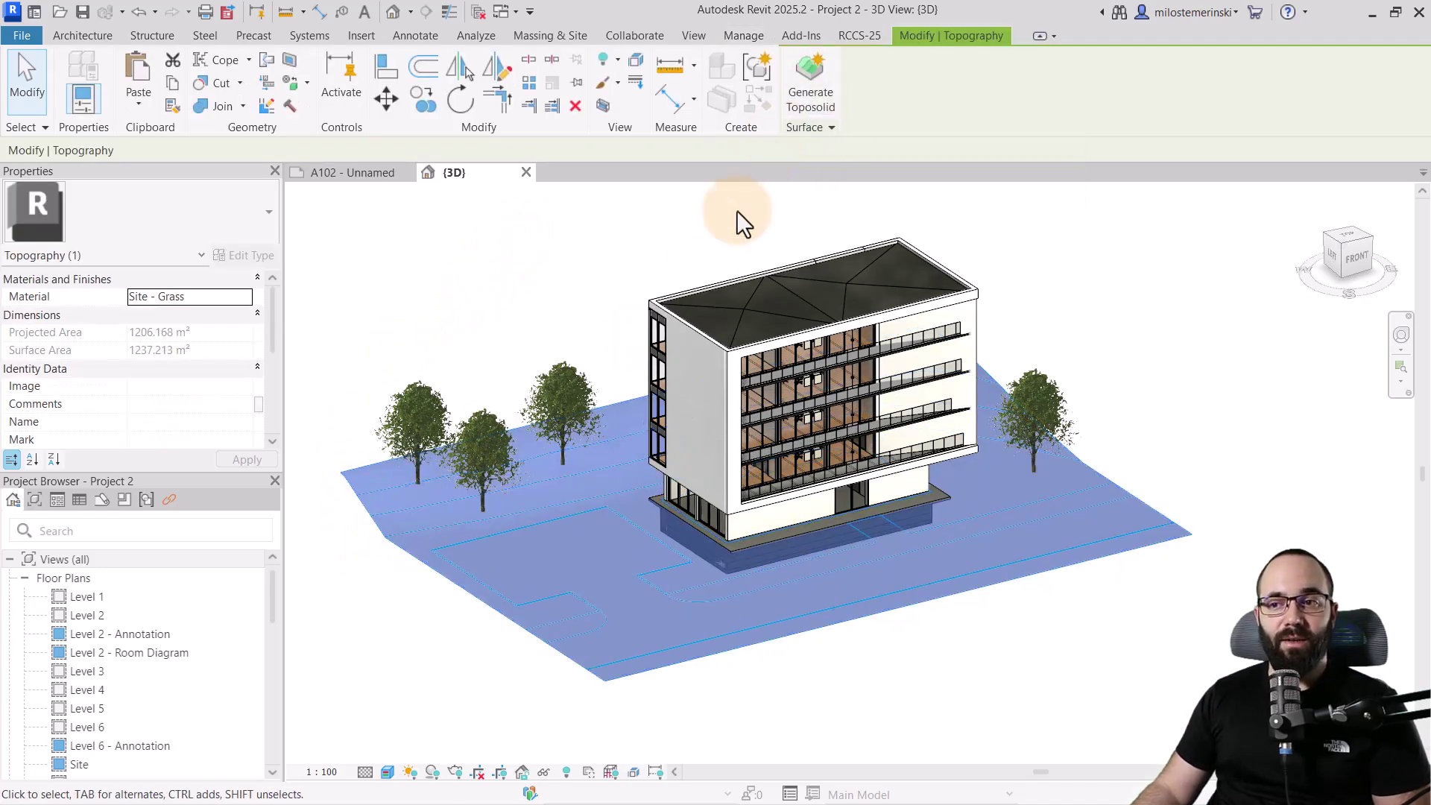
click(812, 115)
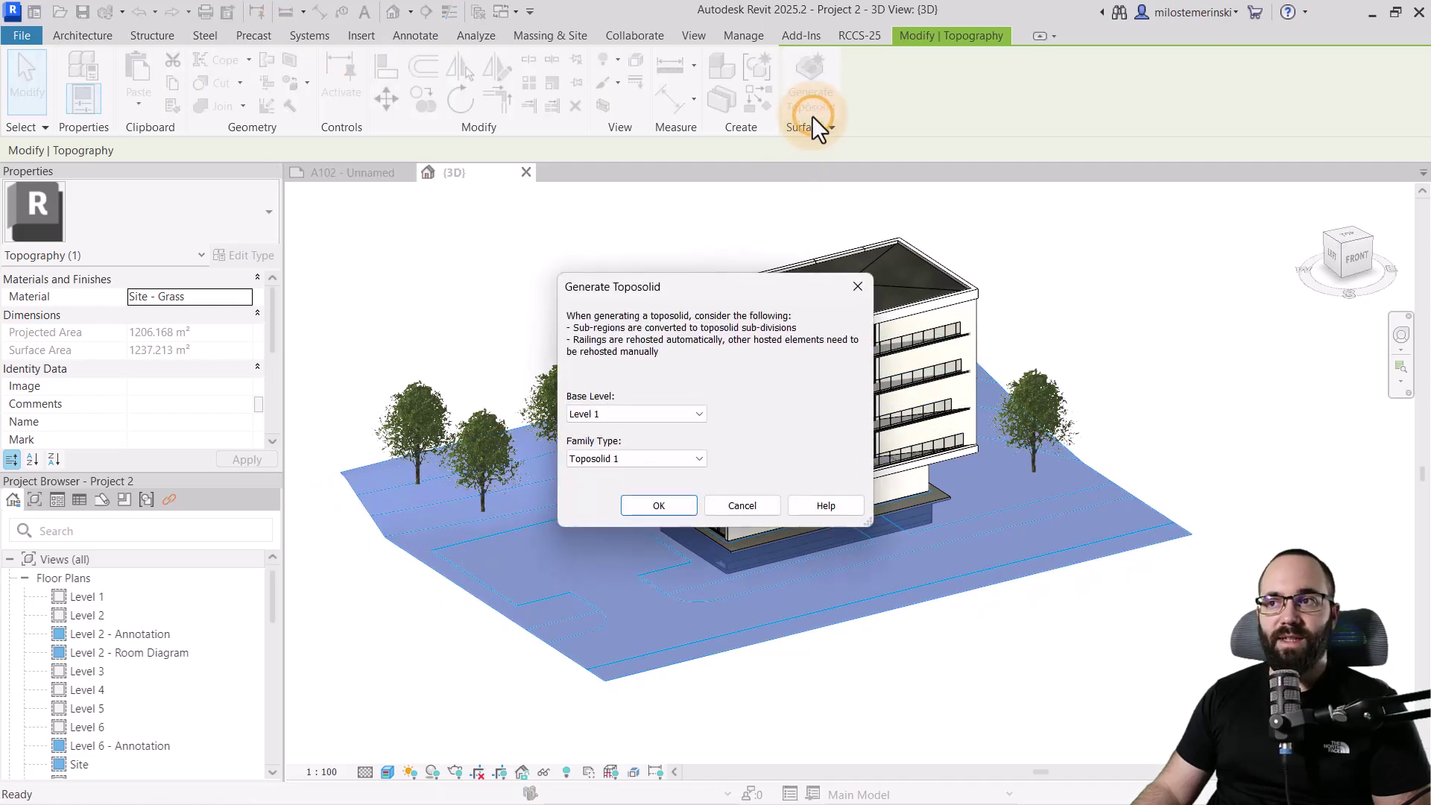
click(653, 505)
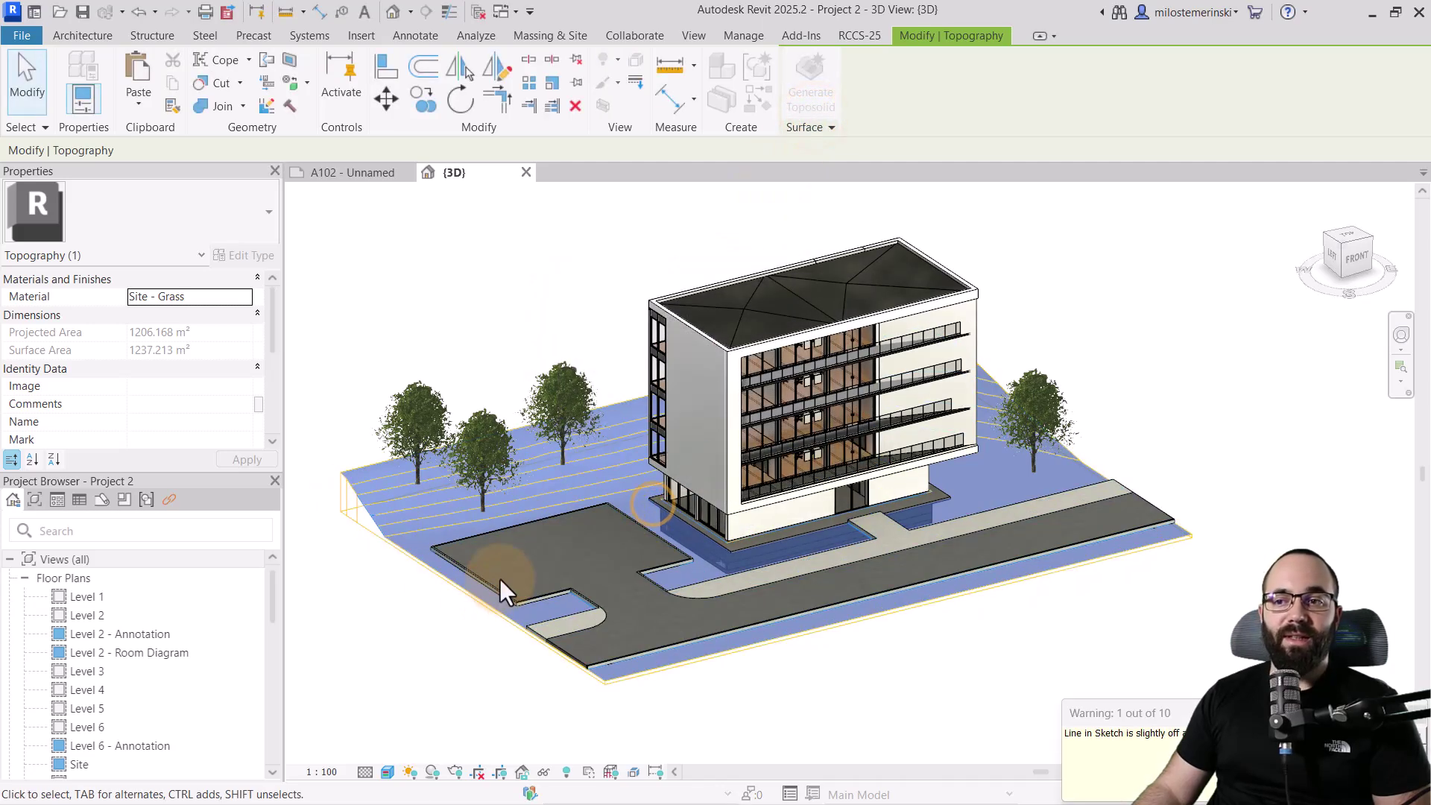
click(471, 633)
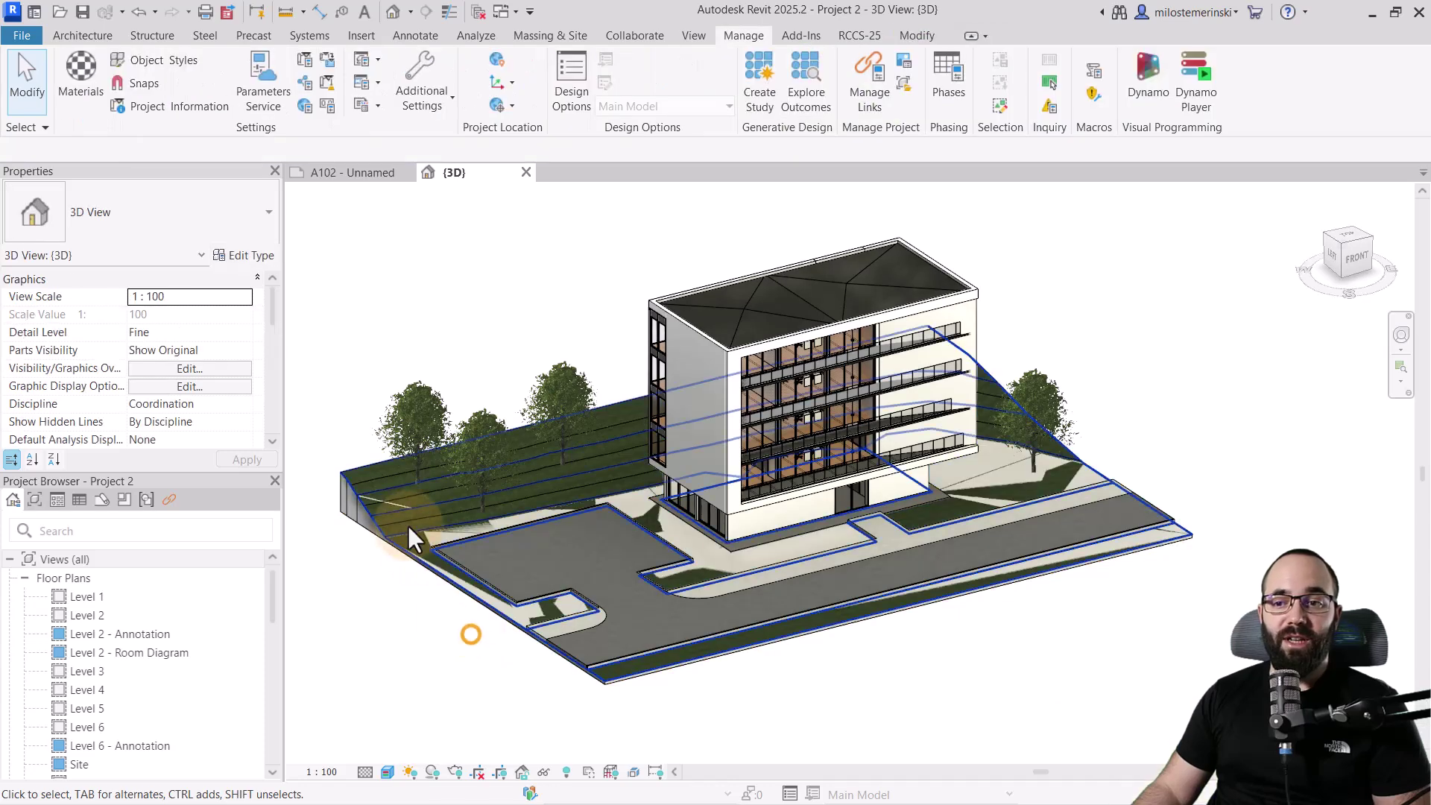
Hide the original topography in the 3D view and inspect the toposolid terrain
click(352, 468)
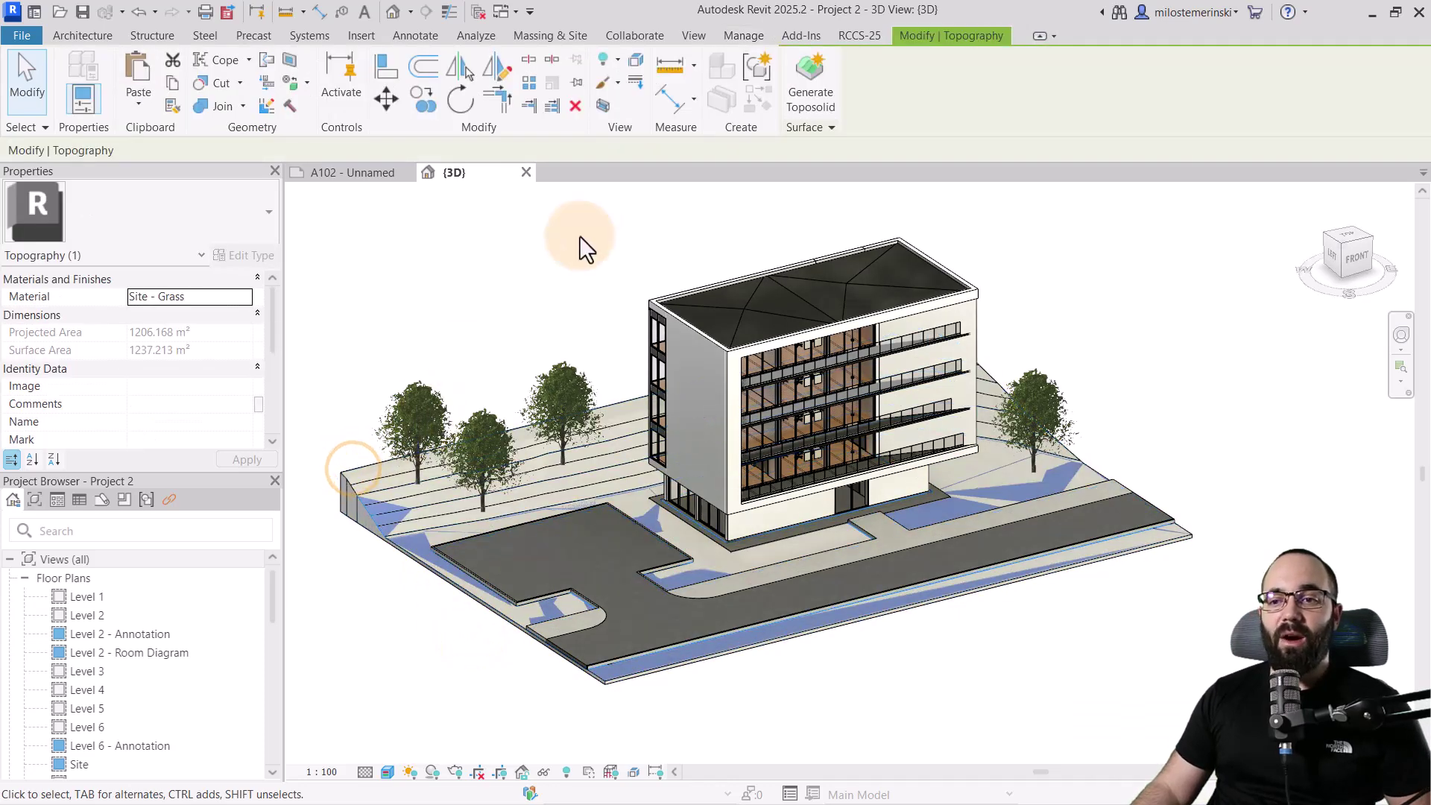
click(618, 59)
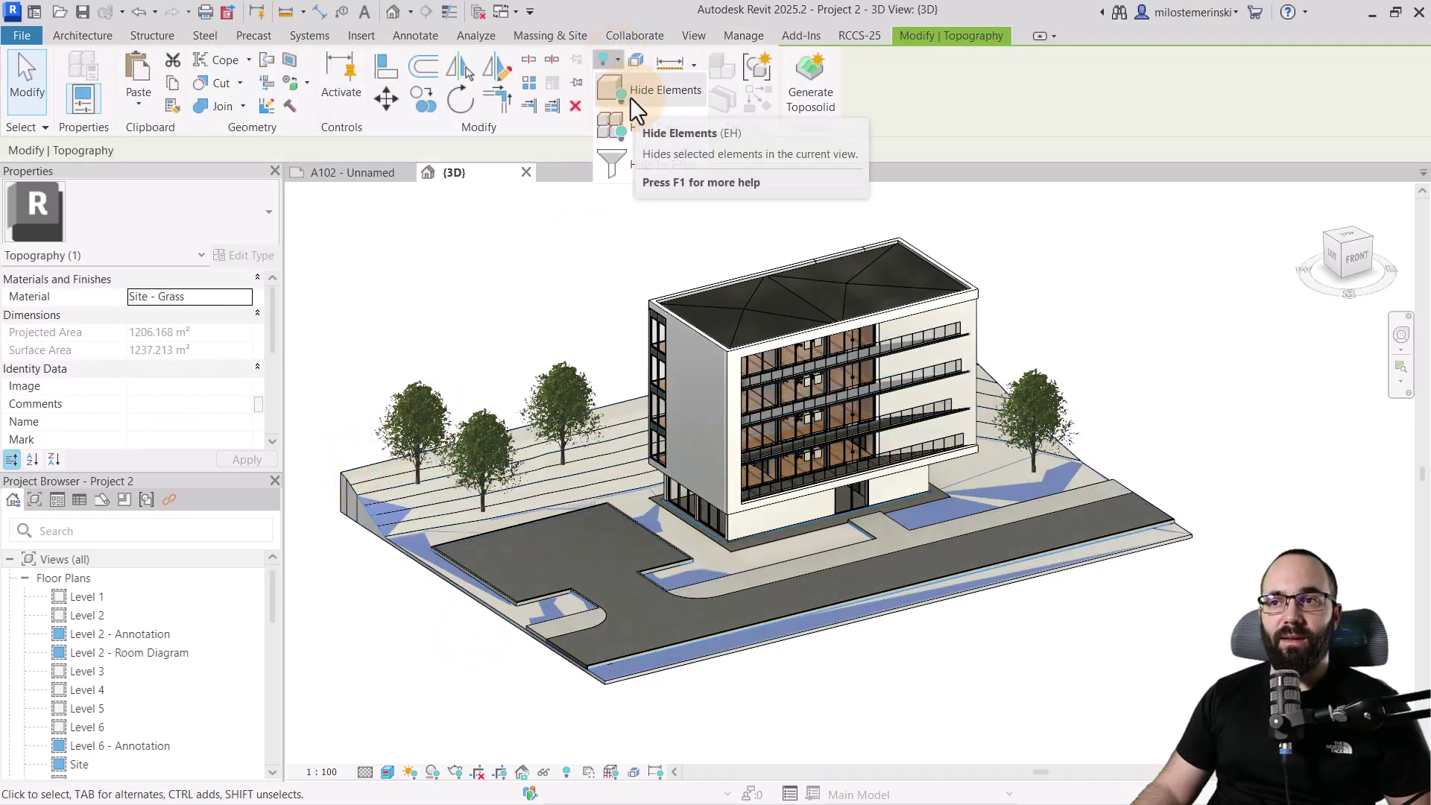
click(629, 96)
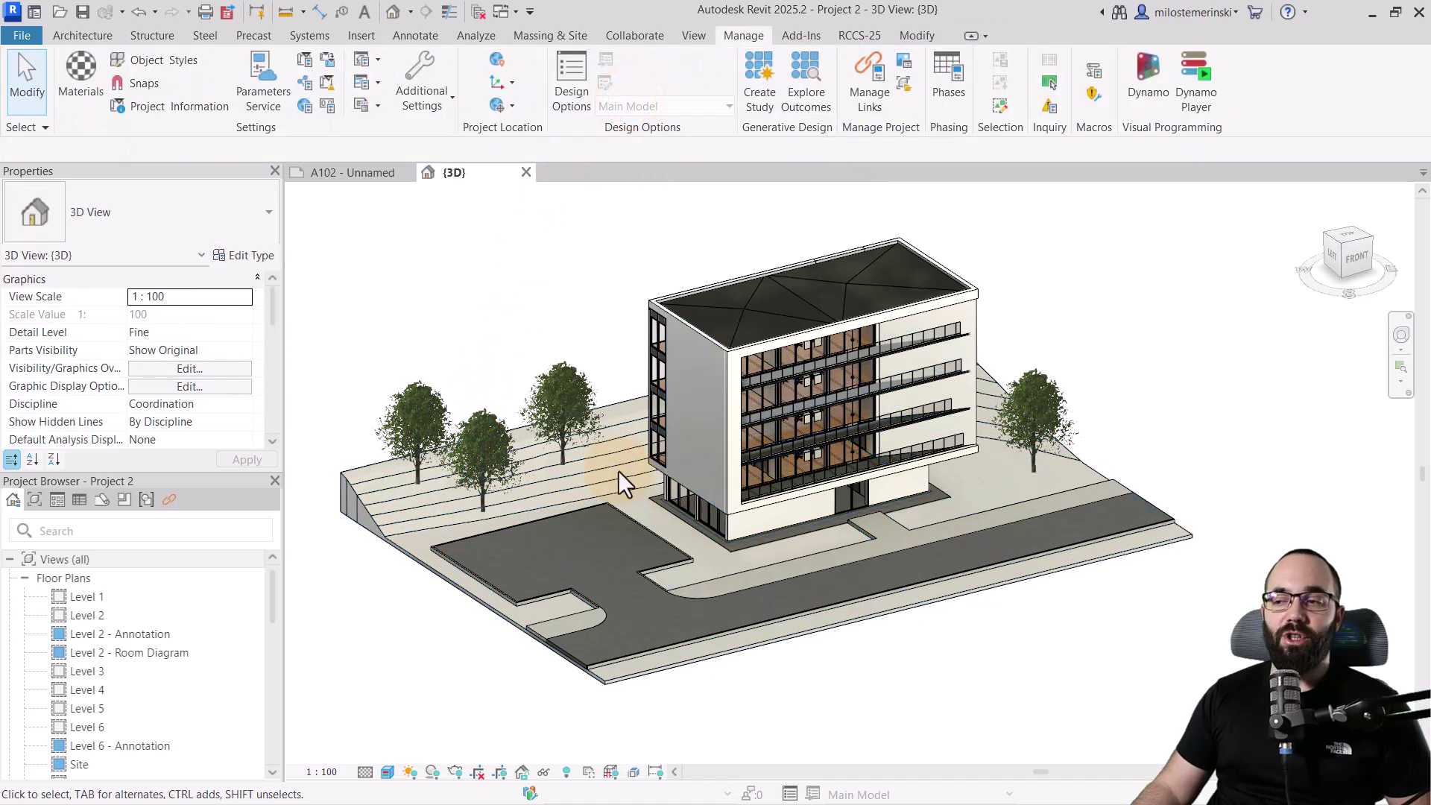
mouse_move(1114, 598)
shift+middle_down()
mouse_move(1214, 624)
mouse_move(942, 616)
mouse_move(1096, 537)
shift+middle_up()
scroll(1116, 498, up, 5)
scroll(1115, 498, down, 2)
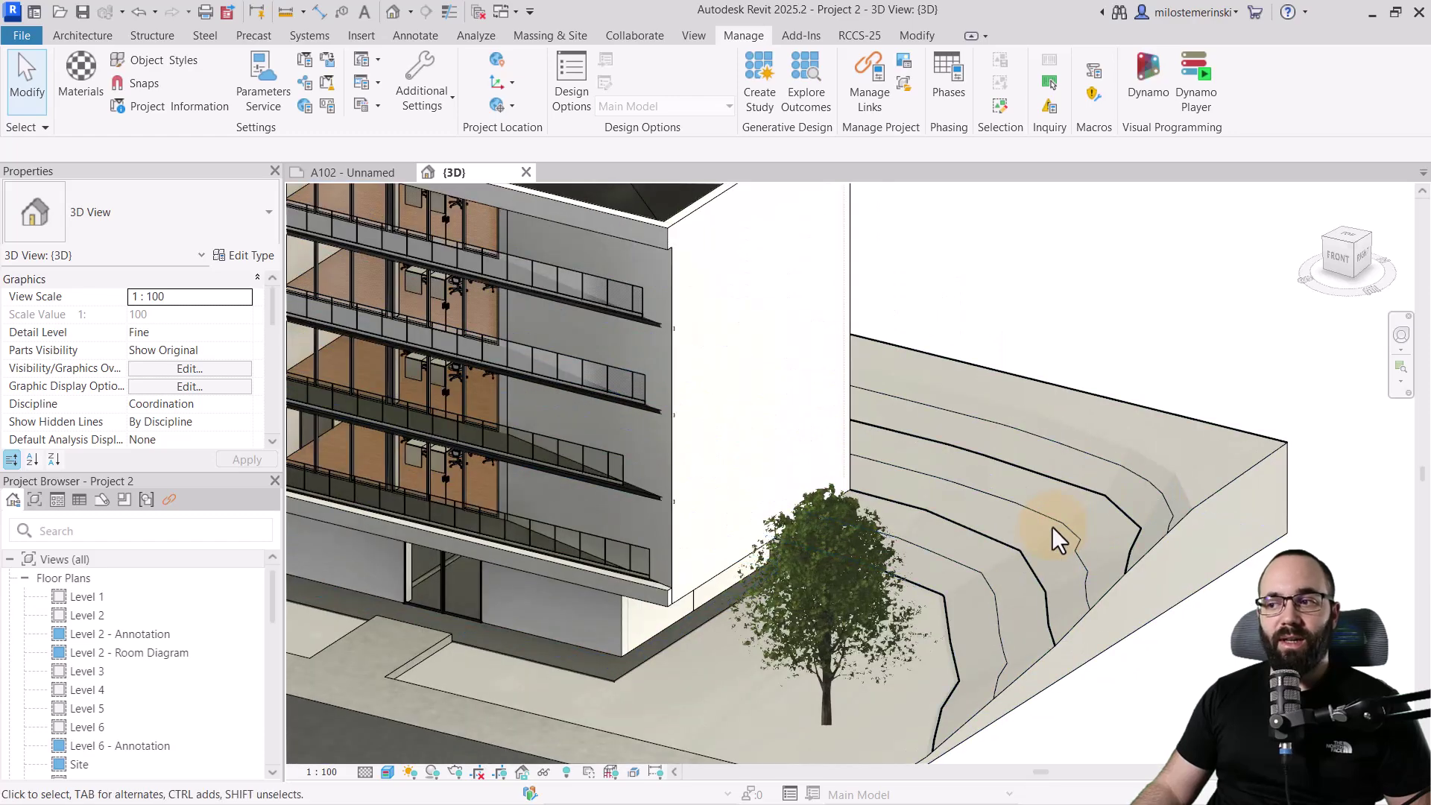
scroll(1065, 528, down, 4)
mouse_move(969, 571)
shift+middle_down()
mouse_move(814, 681)
mouse_move(888, 686)
shift+middle_up()
scroll(850, 667, up, 3)
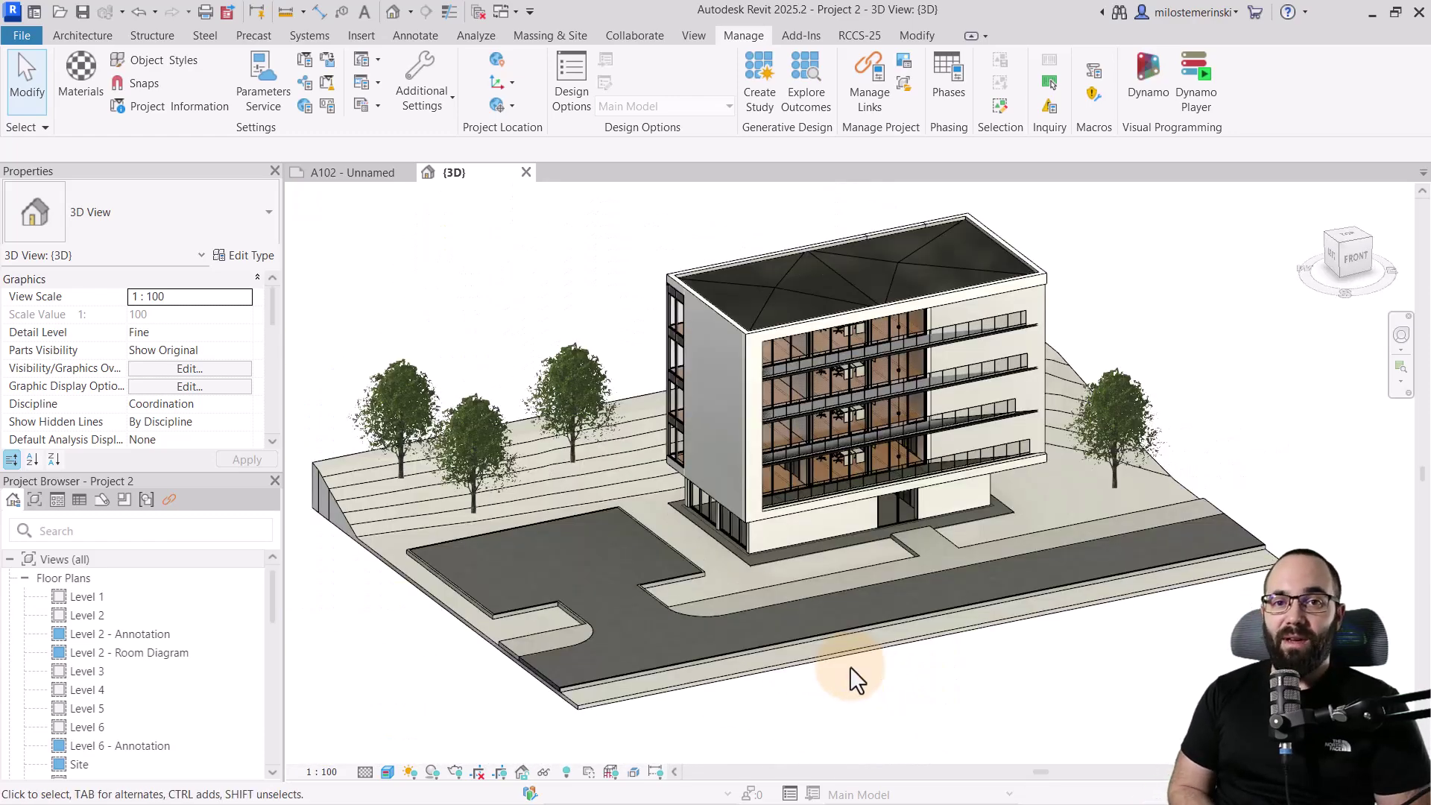